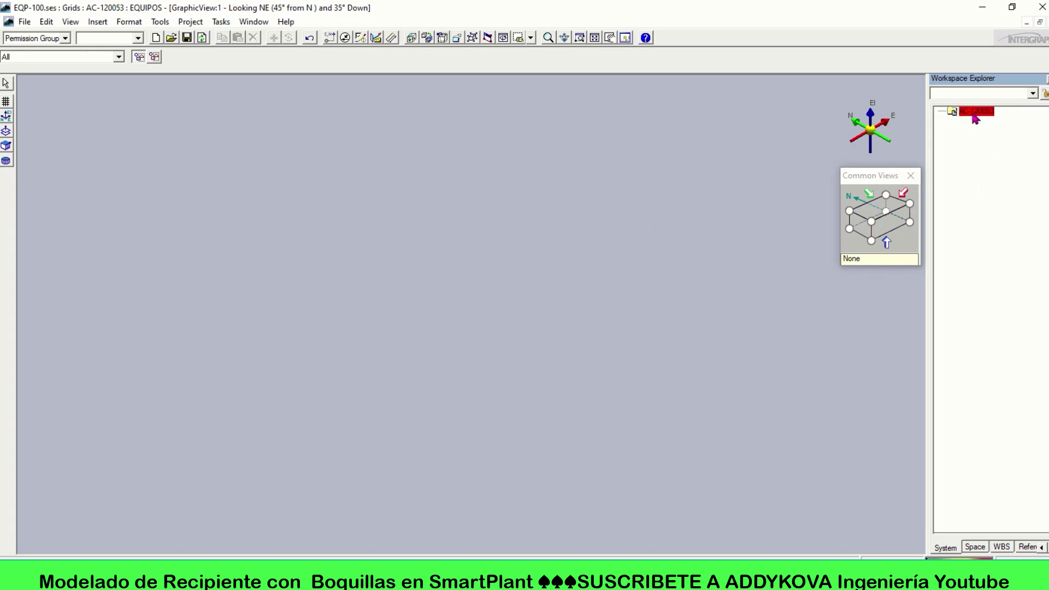
Create equipment system EQP-100 under AC-120053.
{"action": "left_click", "coordinate": [974, 111]}
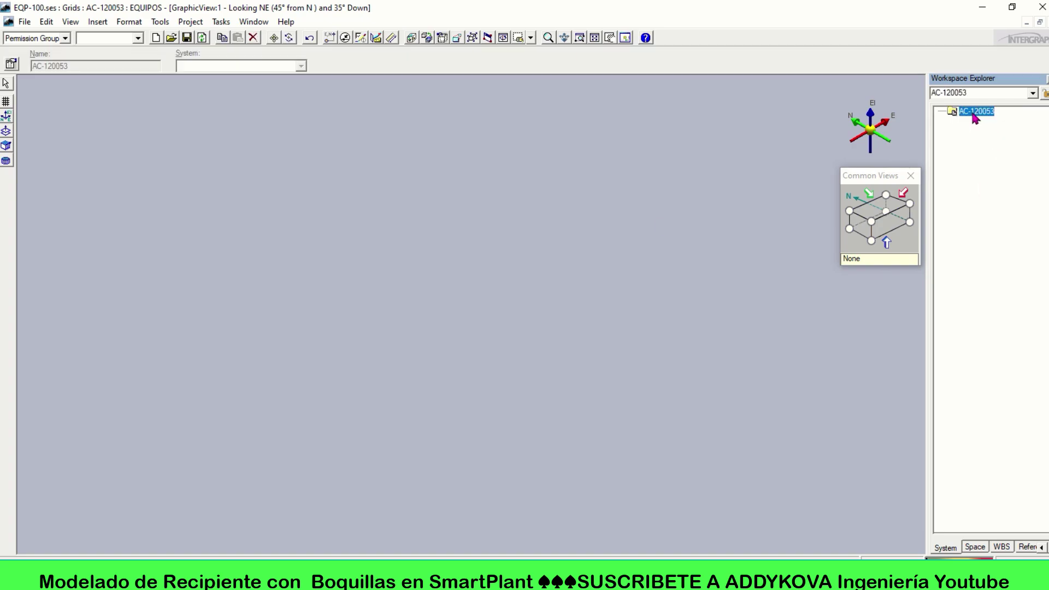
{"action": "right_click", "coordinate": [973, 111]}
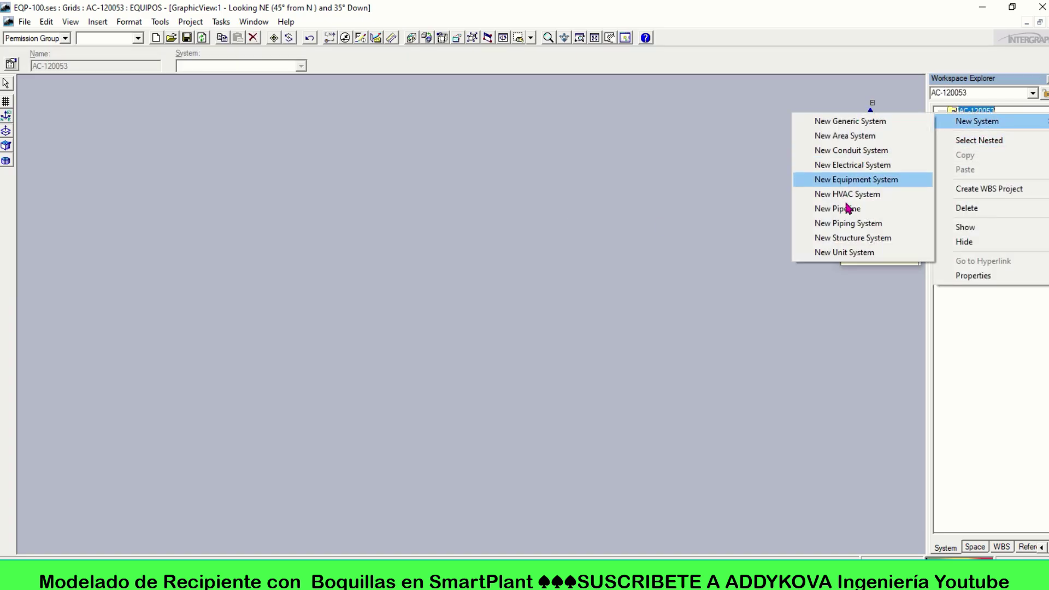
{"action": "left_click", "coordinate": [860, 180]}
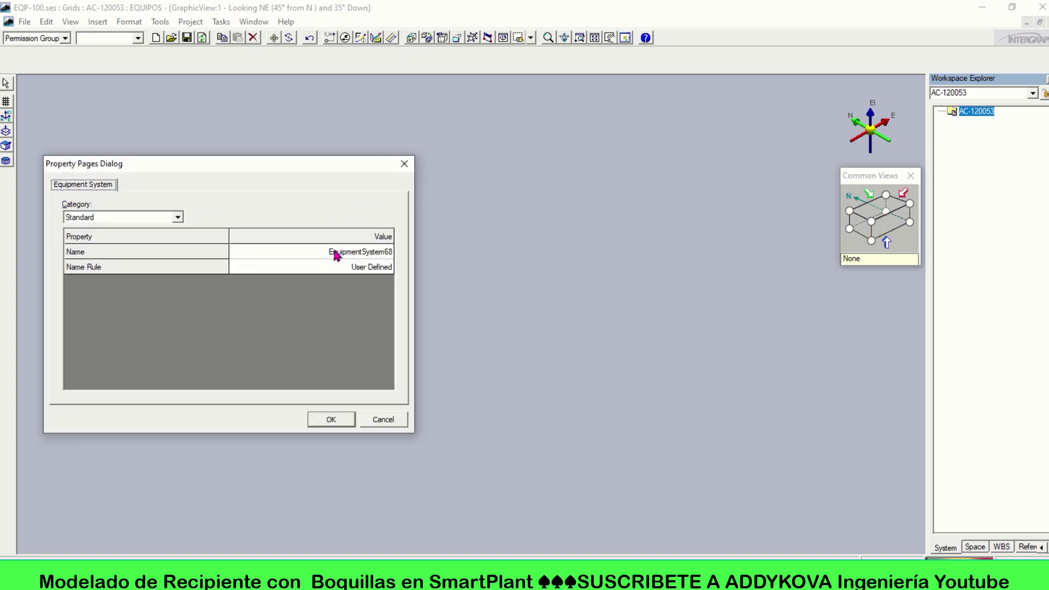
{"action": "left_click", "coordinate": [352, 251]}
{"action": "type", "text": "EQP"}
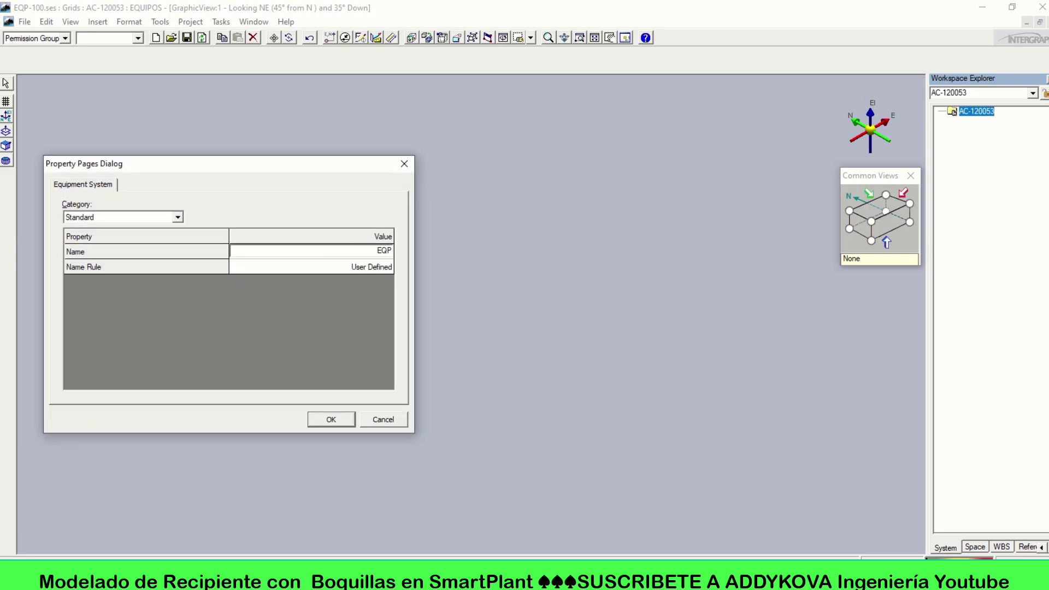
{"action": "type", "text": "-100"}
{"action": "left_click", "coordinate": [321, 418]}
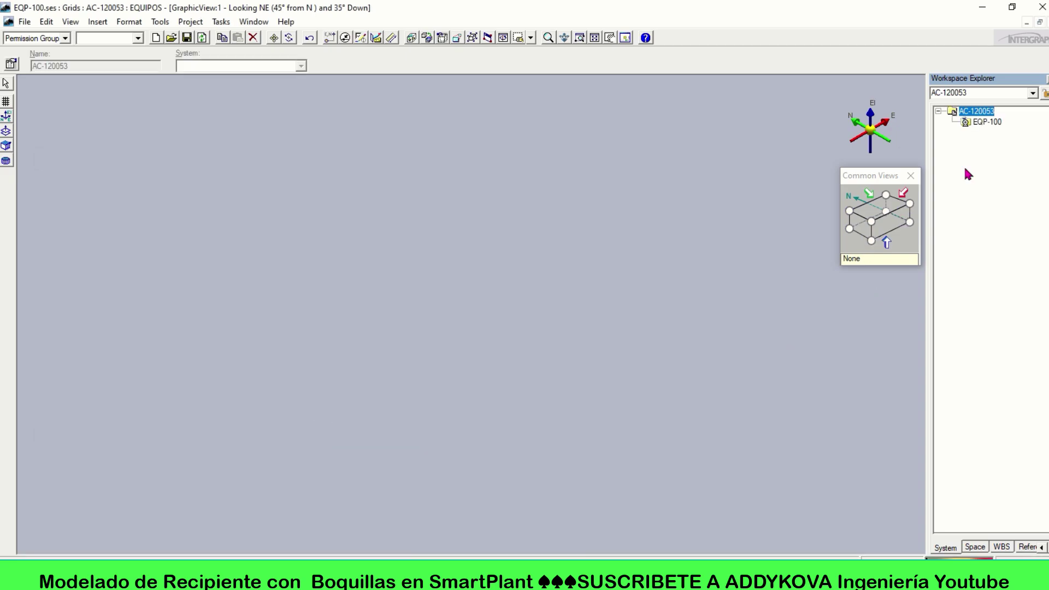
Create equipment system EQP-100-A nested inside EQP-100.
{"action": "left_click", "coordinate": [979, 123]}
{"action": "right_click", "coordinate": [980, 124]}
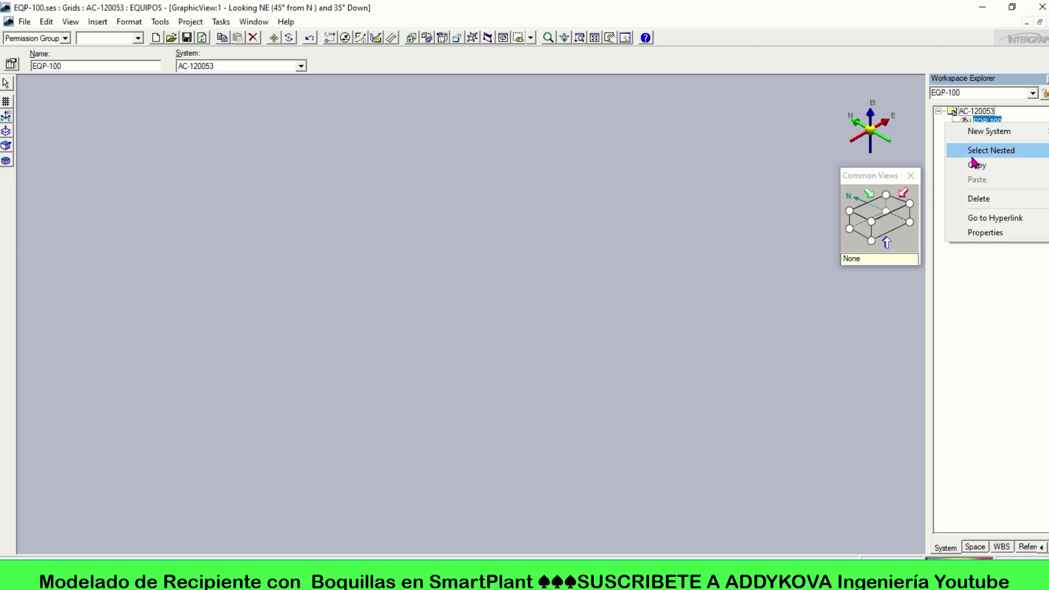
{"action": "mouse_move", "coordinate": [989, 131]}
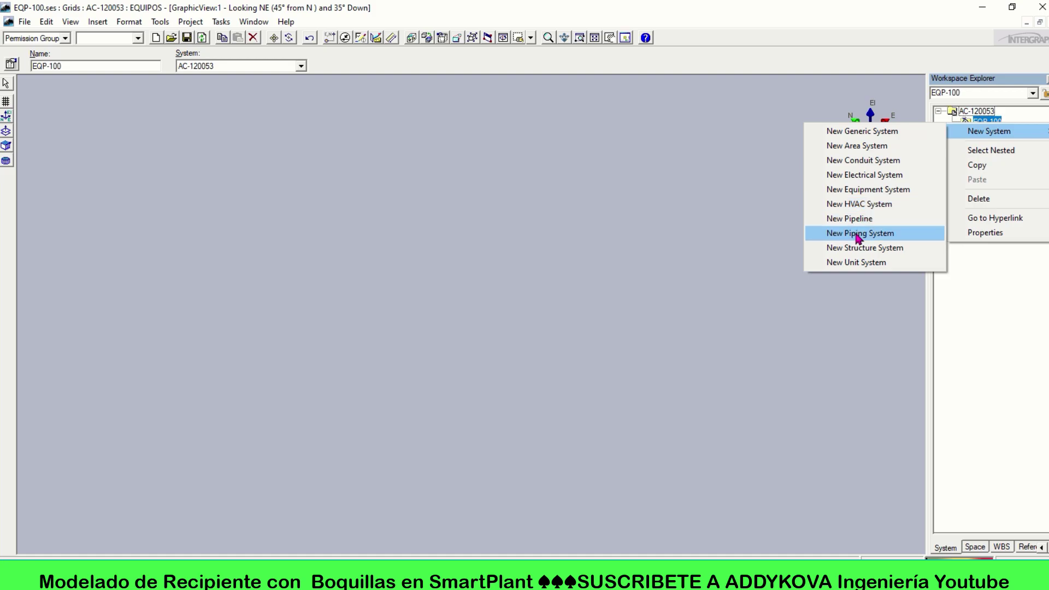
{"action": "left_click", "coordinate": [868, 190]}
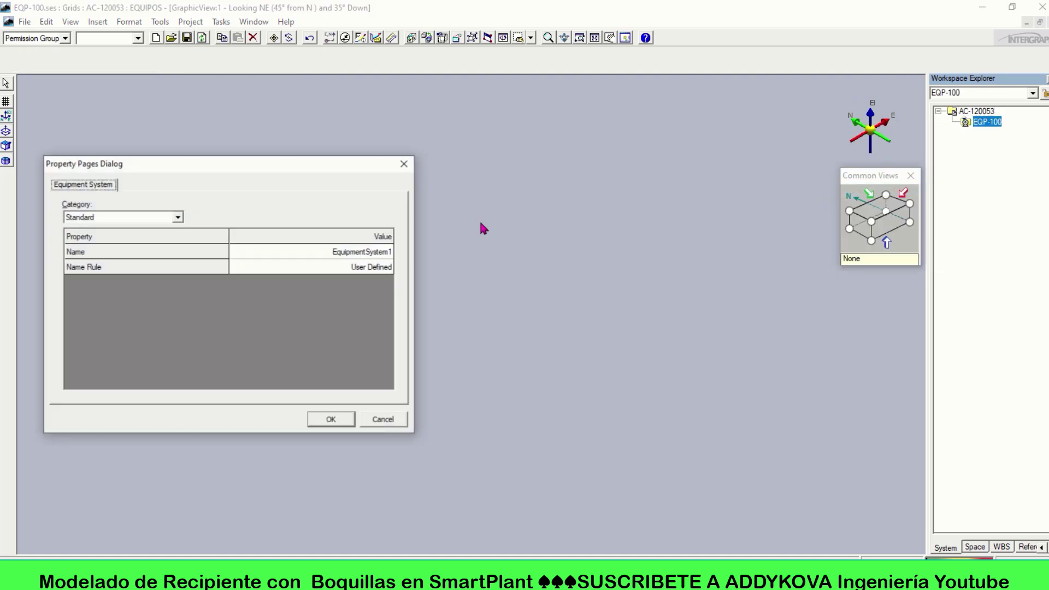
{"action": "left_click", "coordinate": [376, 252]}
{"action": "type", "text": "E"}
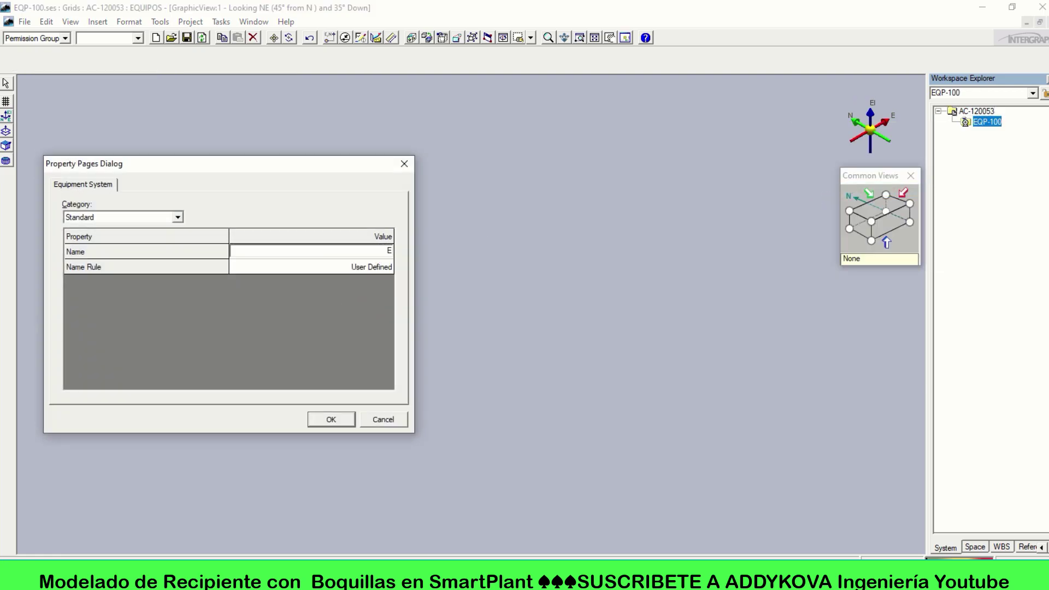
{"action": "type", "text": "QP-100"}
{"action": "type", "text": "-A"}
{"action": "left_click", "coordinate": [332, 420]}
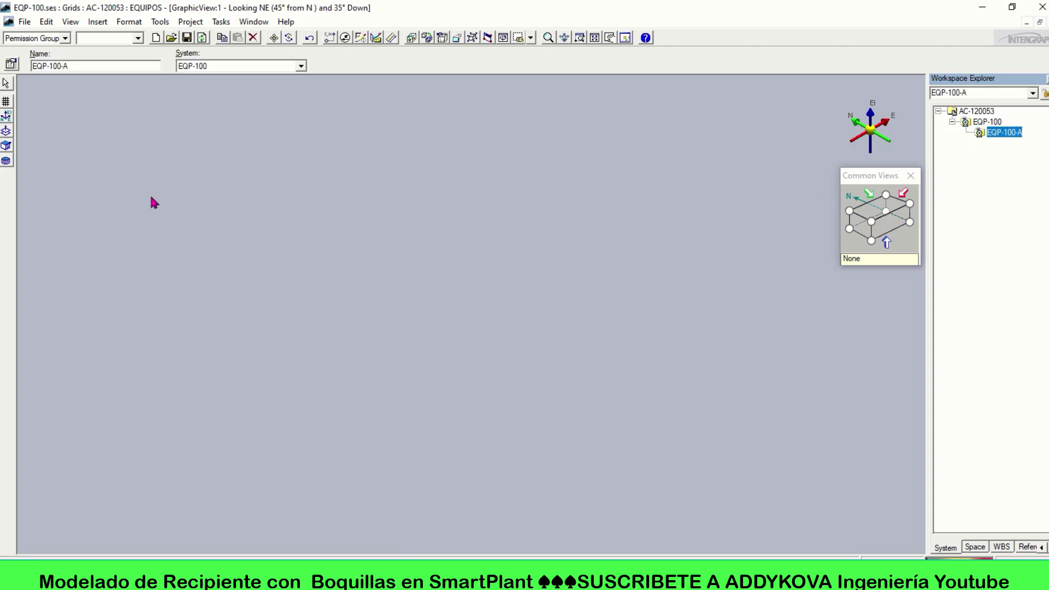
Start a new grid with the coordinate system named EQP-100.
{"action": "left_click", "coordinate": [5, 83]}
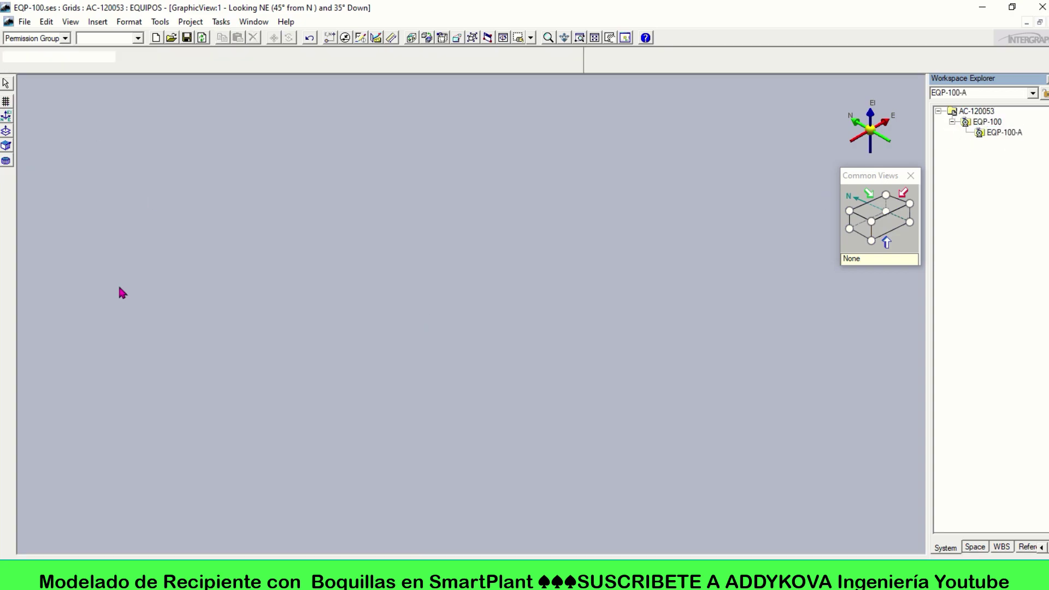
{"action": "left_click", "coordinate": [81, 101]}
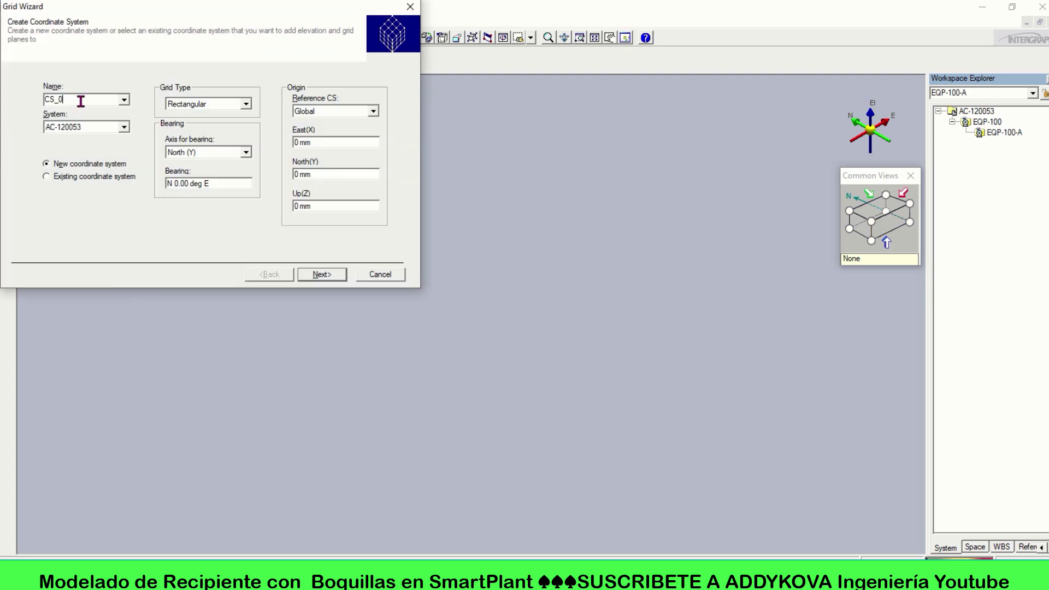
{"action": "key", "text": "shift+Home"}
{"action": "type", "text": "E"}
Add ElevPlane1 at 0 mm and four X-planes spaced 5000 mm apart.
{"action": "left_click", "coordinate": [334, 276]}
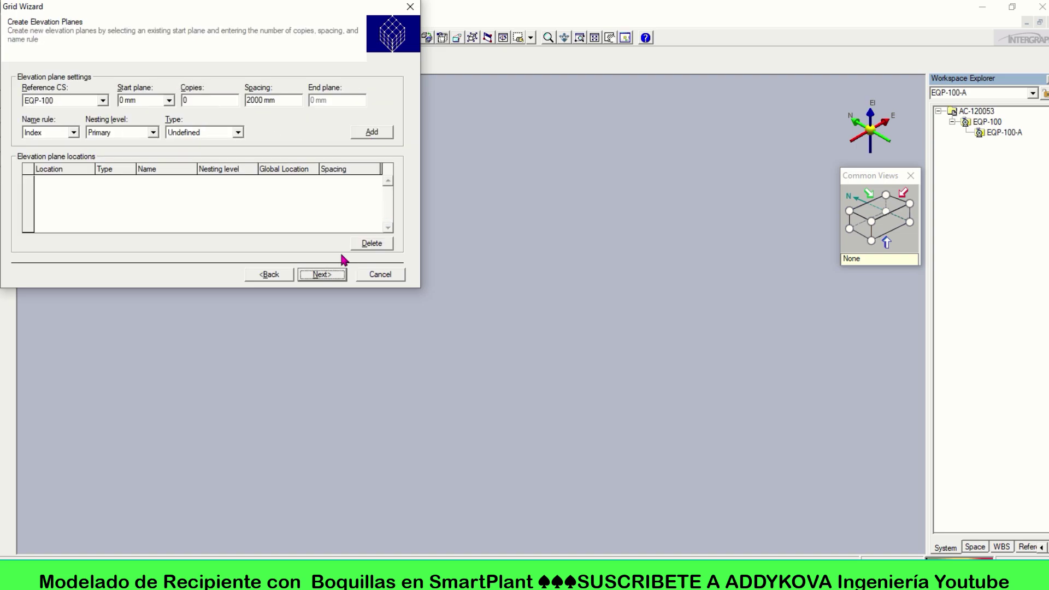
{"action": "left_click", "coordinate": [387, 133]}
{"action": "left_click", "coordinate": [335, 276]}
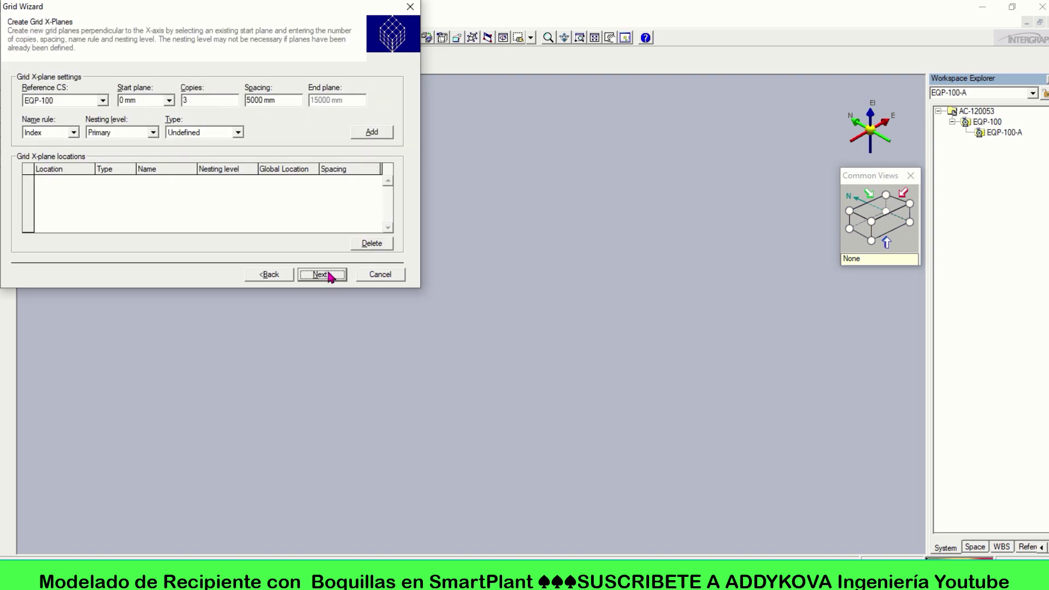
{"action": "left_click", "coordinate": [372, 134]}
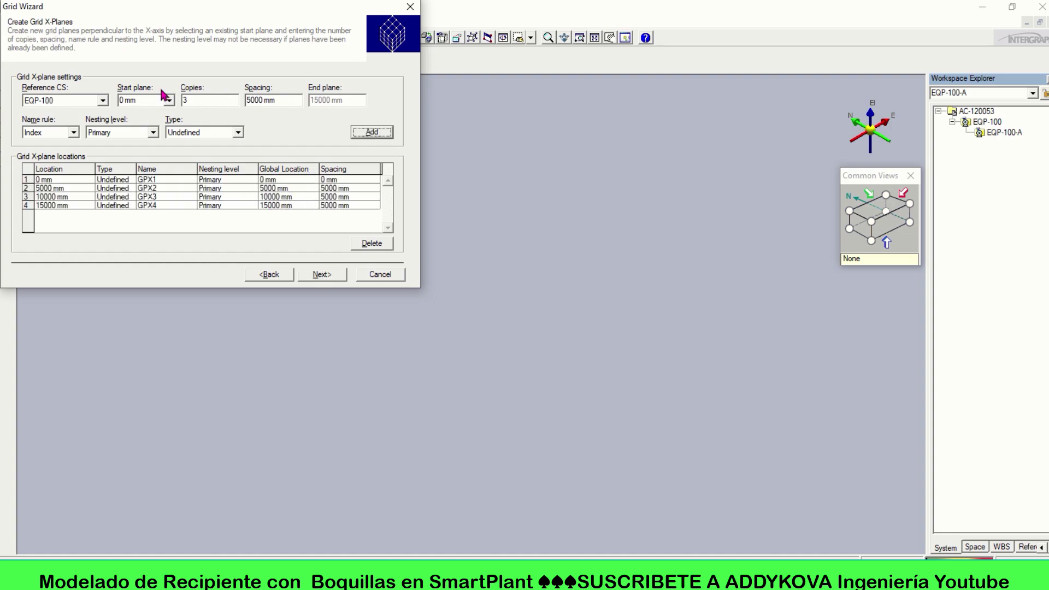
Add four Y-planes 4000 mm apart, associate ElevPlane1, and build the grid.
{"action": "left_click", "coordinate": [324, 276]}
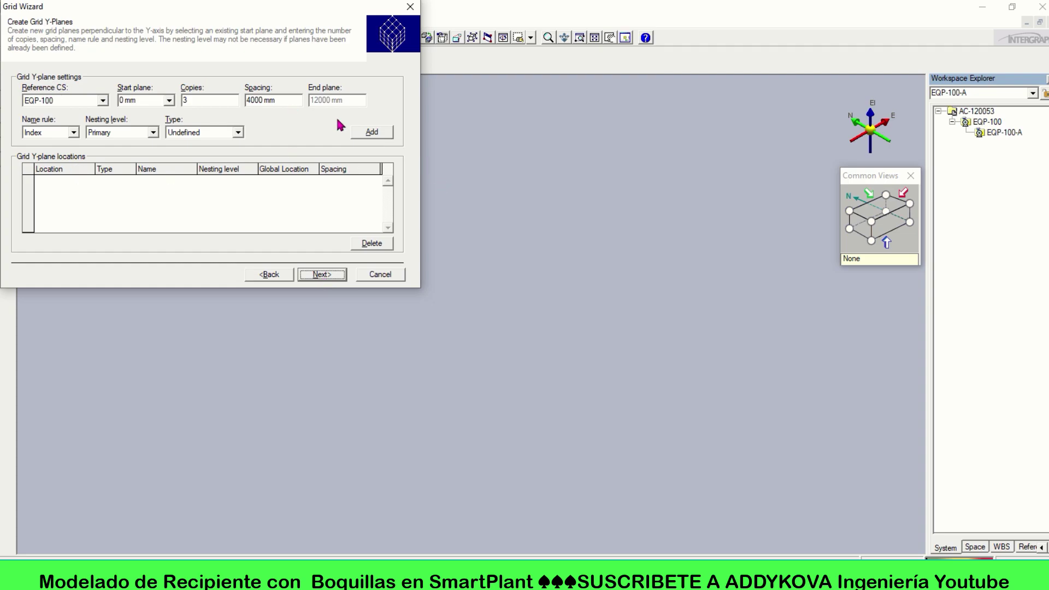
{"action": "left_click", "coordinate": [371, 133]}
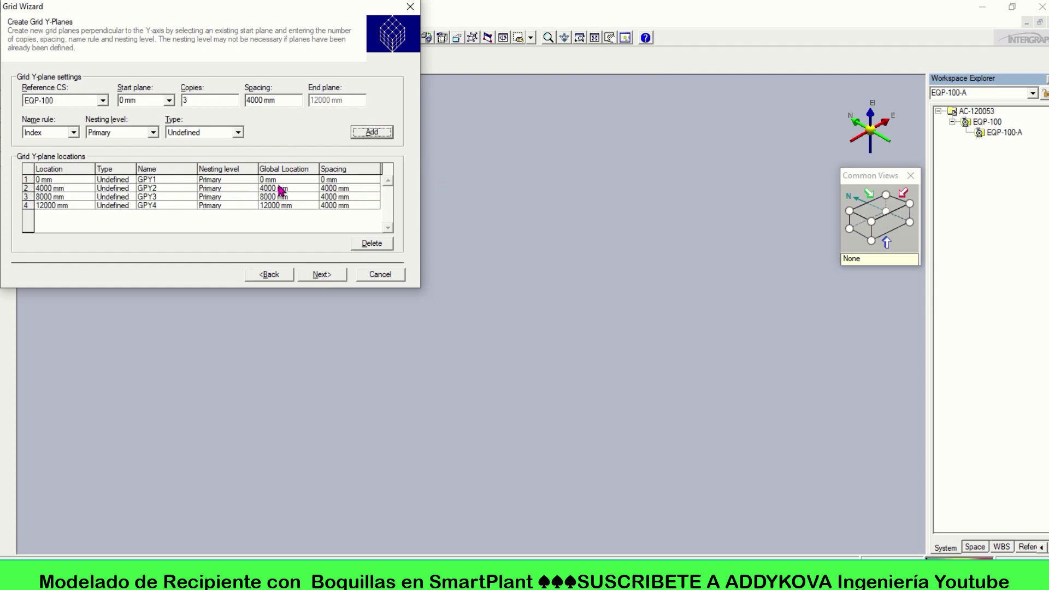
{"action": "left_click", "coordinate": [322, 274]}
{"action": "left_click", "coordinate": [283, 120]}
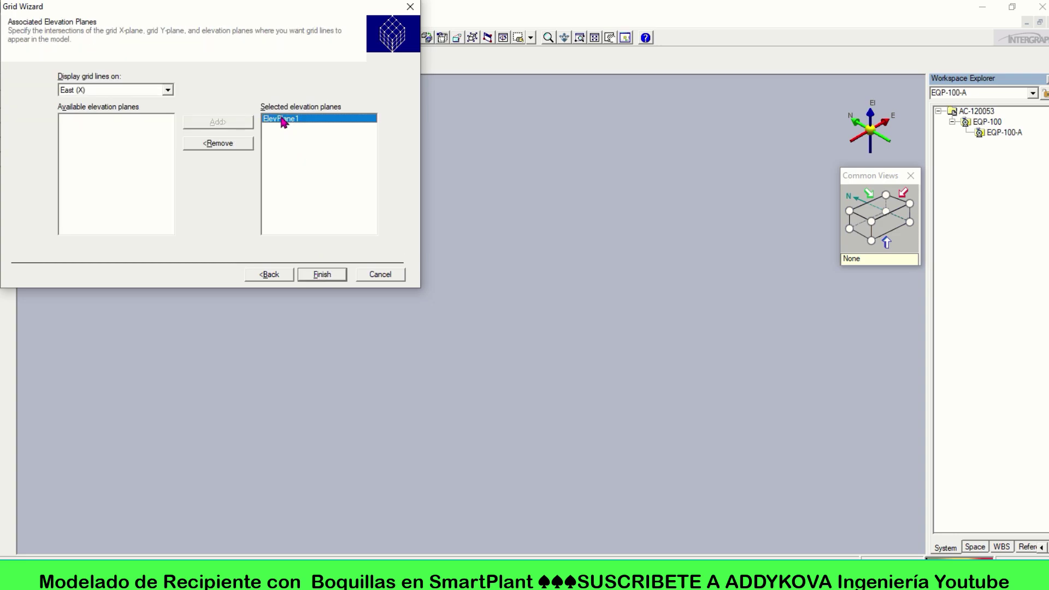
{"action": "left_click", "coordinate": [328, 272]}
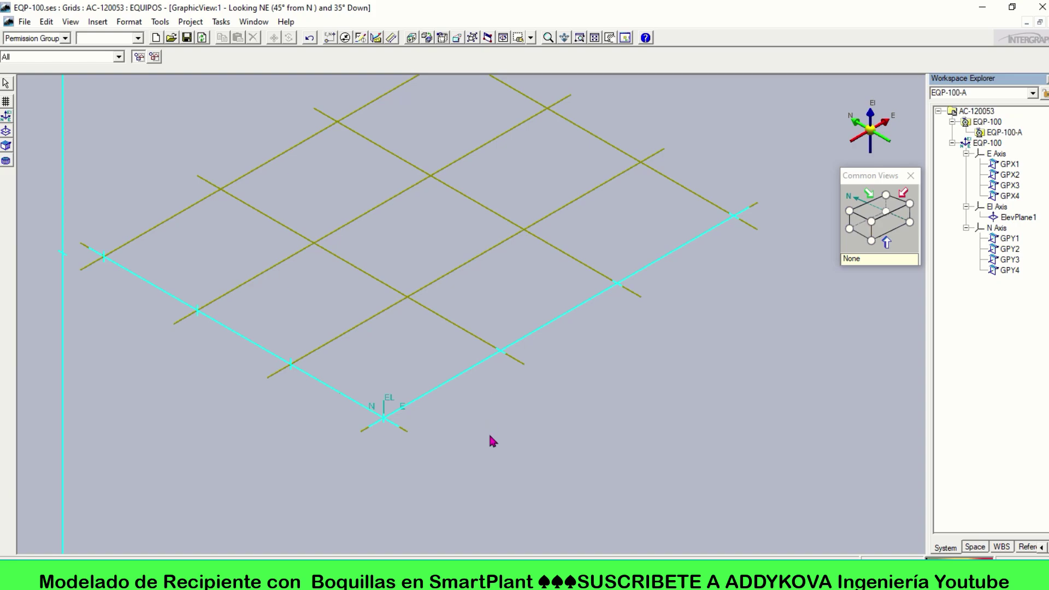
Inspect the EQP-100 grid from plan, east, isometric and underside views, zooming in and out.
{"action": "scroll", "coordinate": [489, 421], "scroll_direction": "down", "scroll_amount": 2}
{"action": "scroll", "coordinate": [490, 422], "scroll_direction": "up", "scroll_amount": 1}
{"action": "left_click", "coordinate": [881, 212]}
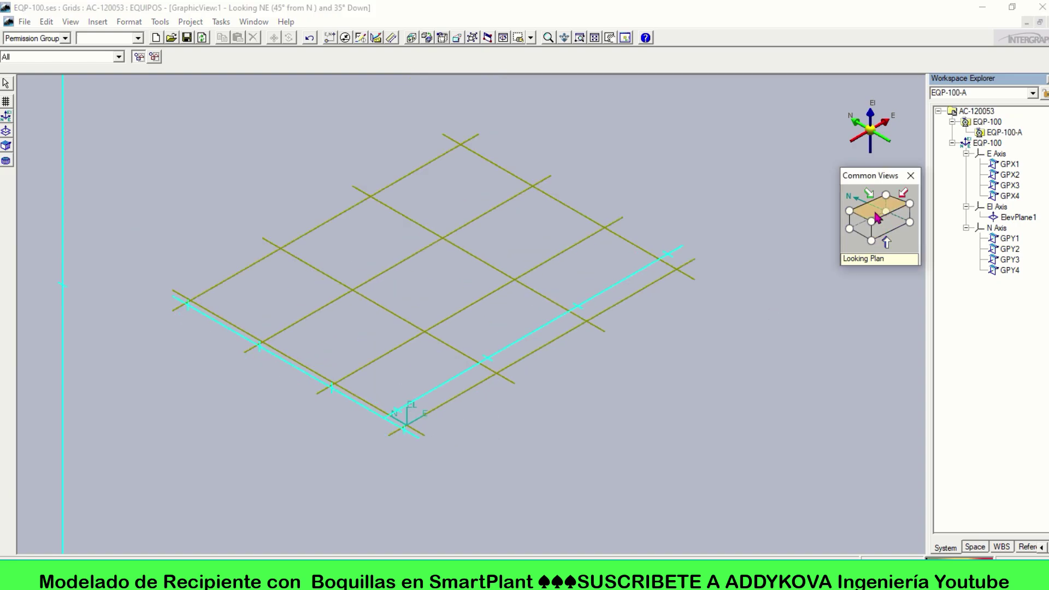
{"action": "scroll", "coordinate": [673, 186], "scroll_direction": "down", "scroll_amount": 1}
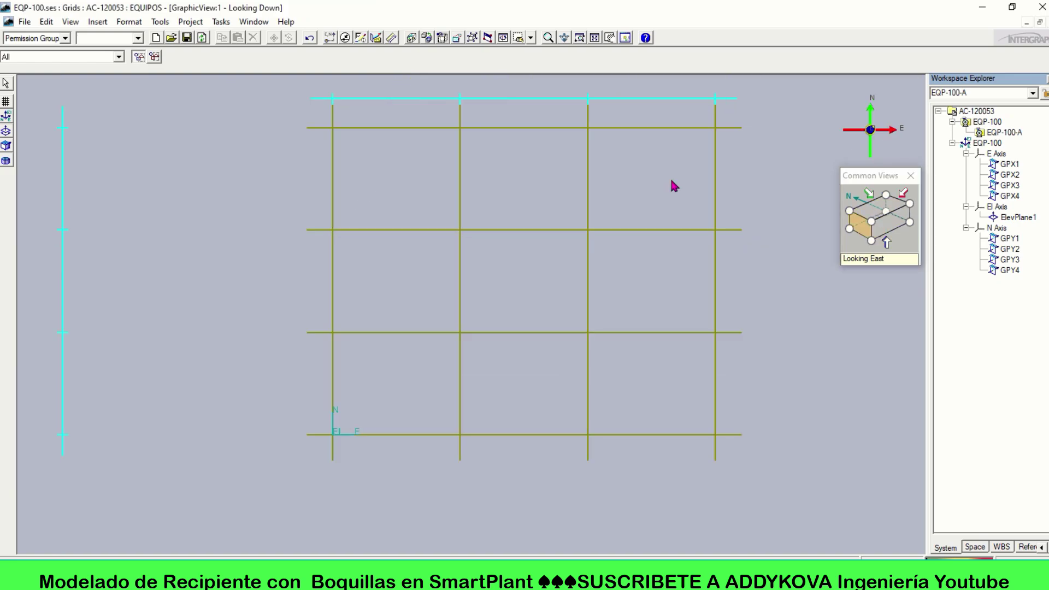
{"action": "left_click", "coordinate": [862, 234]}
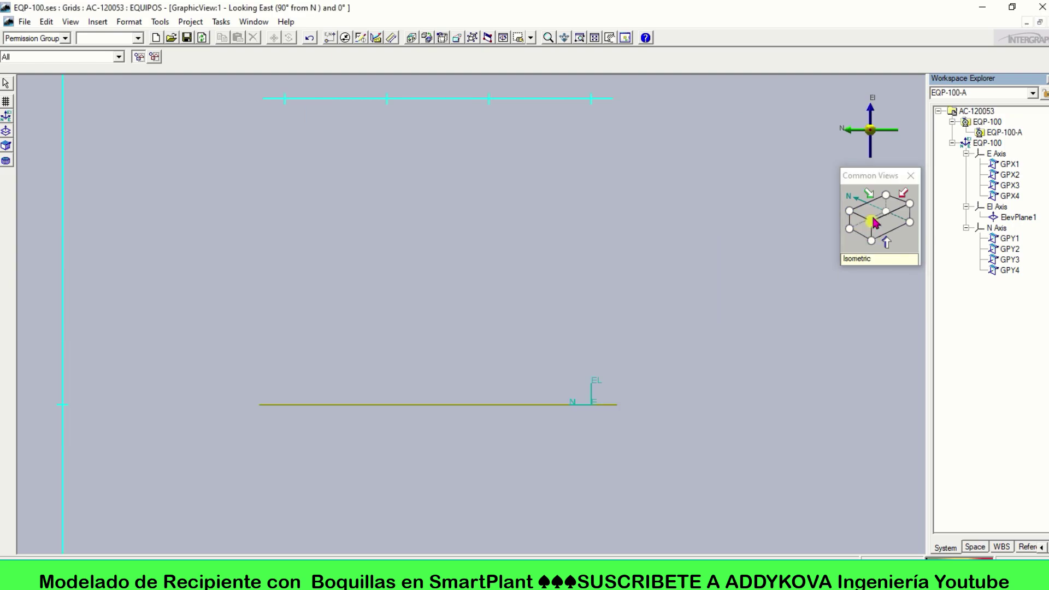
{"action": "left_click", "coordinate": [879, 217]}
{"action": "left_click", "coordinate": [910, 206]}
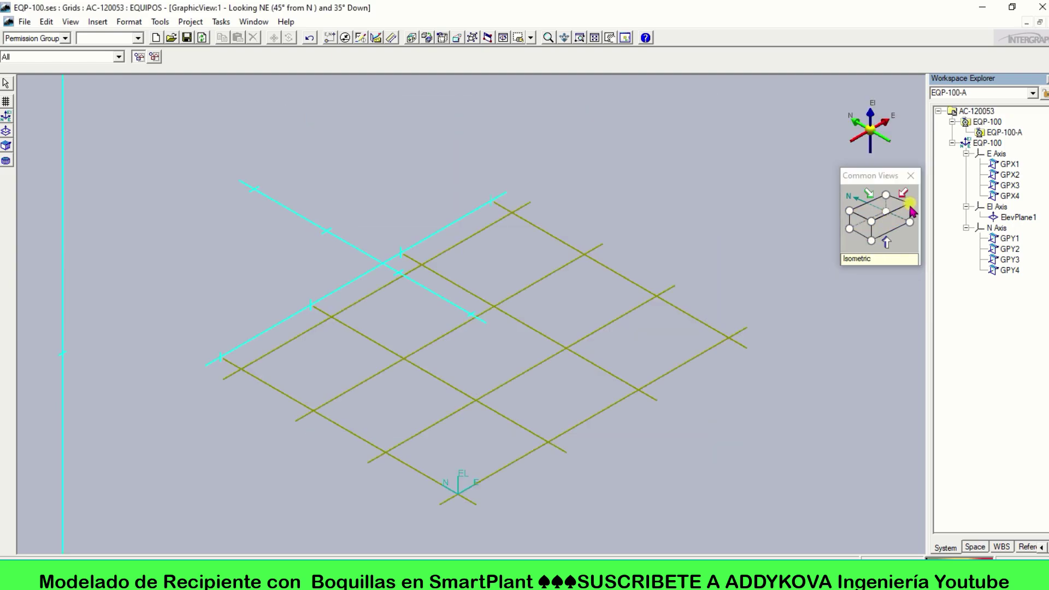
{"action": "left_click", "coordinate": [910, 223]}
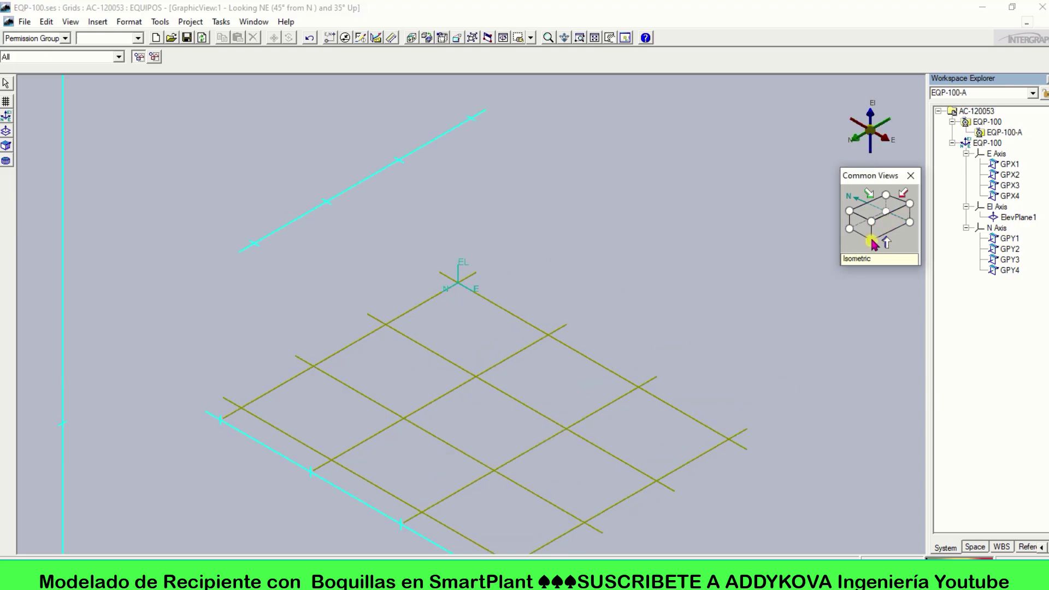
{"action": "left_click", "coordinate": [871, 222]}
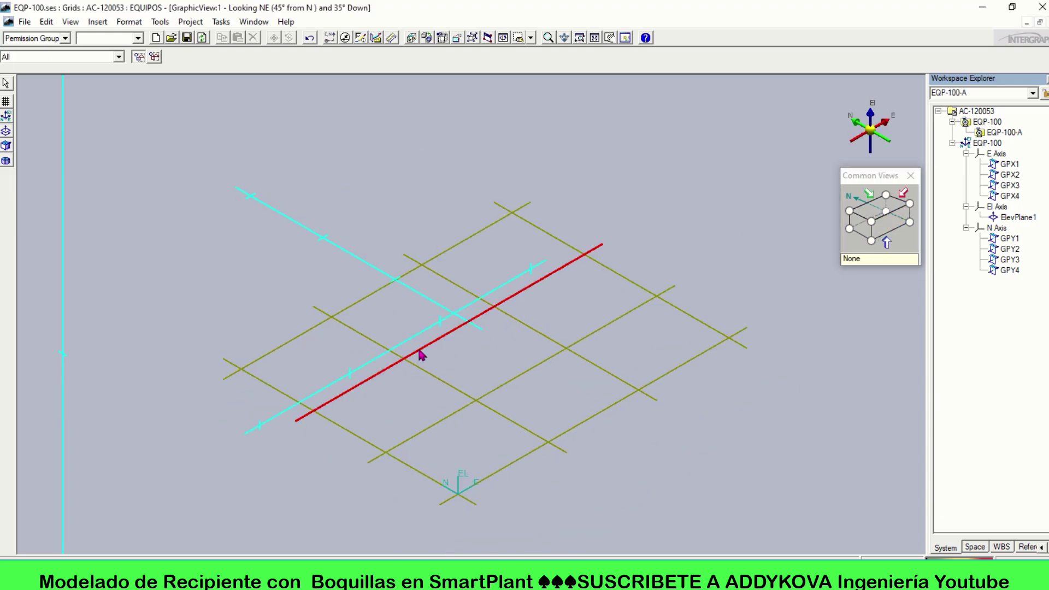
{"action": "scroll", "coordinate": [491, 394], "scroll_direction": "up", "scroll_amount": 3}
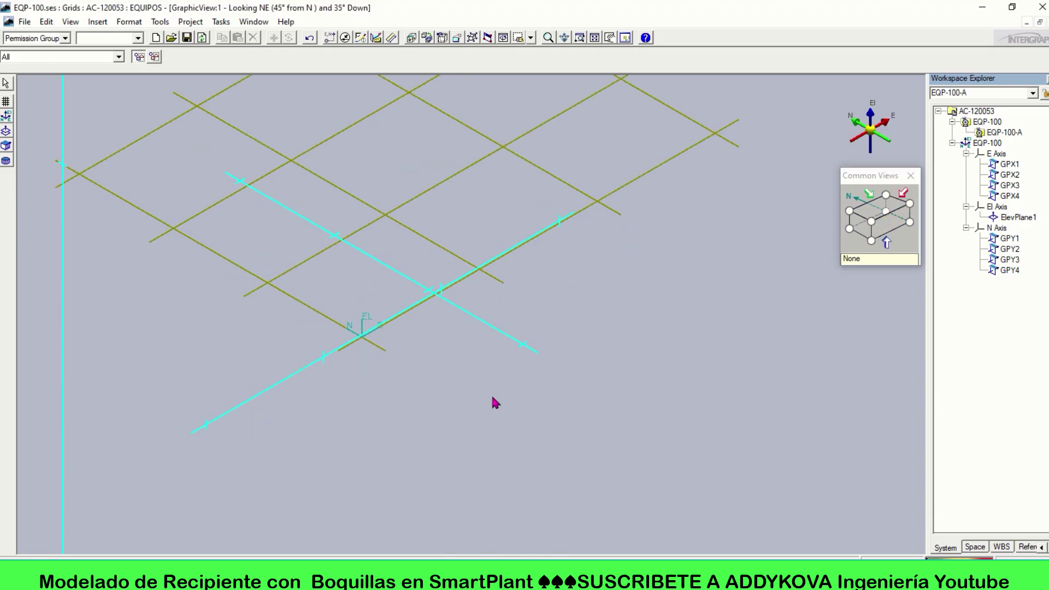
{"action": "scroll", "coordinate": [462, 206], "scroll_direction": "up", "scroll_amount": 2}
{"action": "scroll", "coordinate": [551, 376], "scroll_direction": "up", "scroll_amount": 2}
{"action": "scroll", "coordinate": [551, 376], "scroll_direction": "down", "scroll_amount": 3}
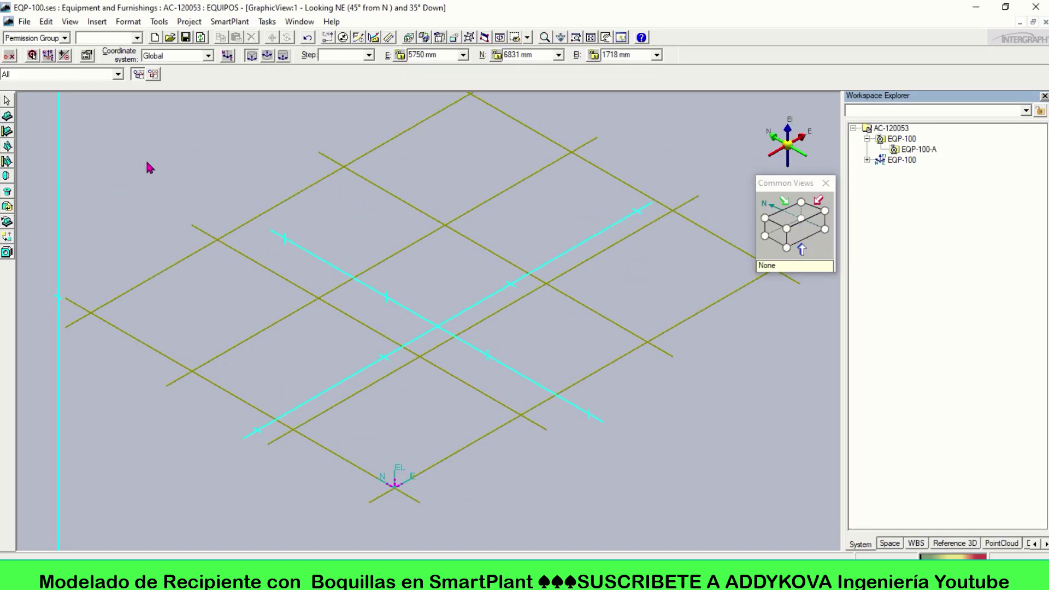
With EQP-100-A selected, choose Horizontal Vessels > Storage Tank as the new equipment type.
{"action": "left_click", "coordinate": [921, 150]}
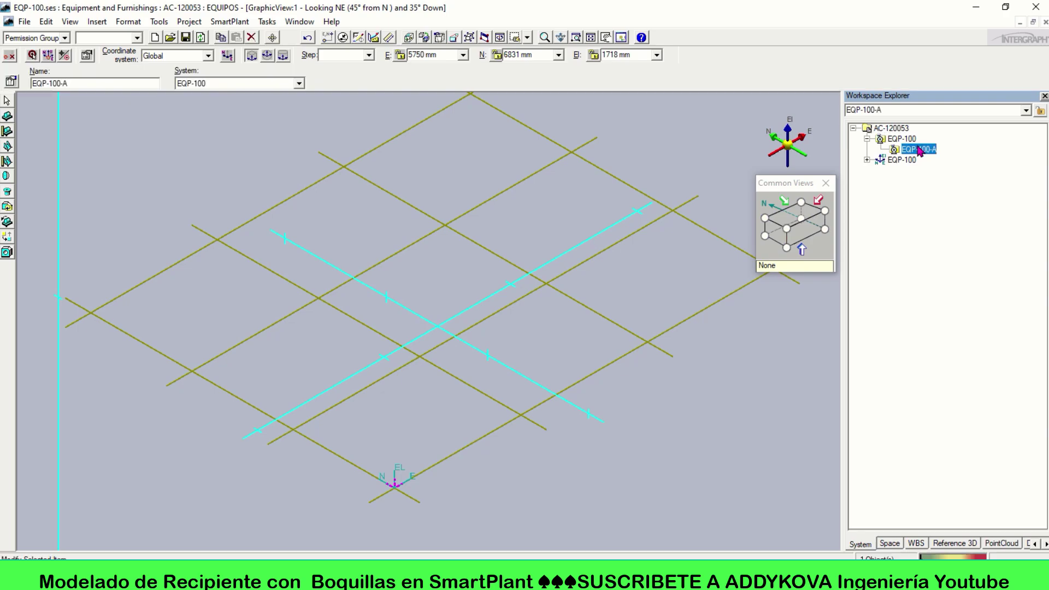
{"action": "left_click", "coordinate": [7, 133]}
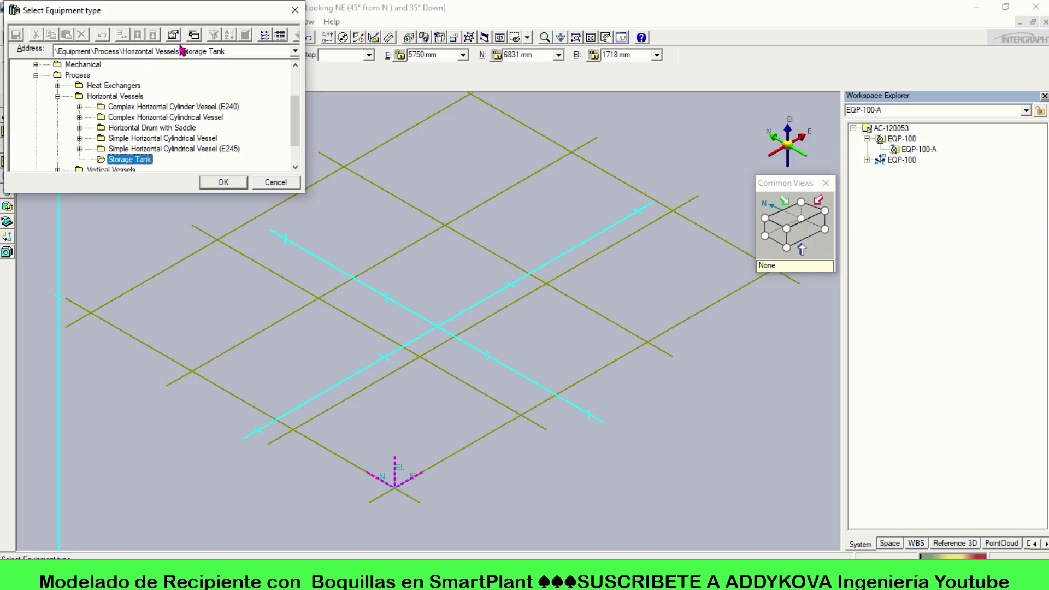
{"action": "left_click", "coordinate": [195, 35]}
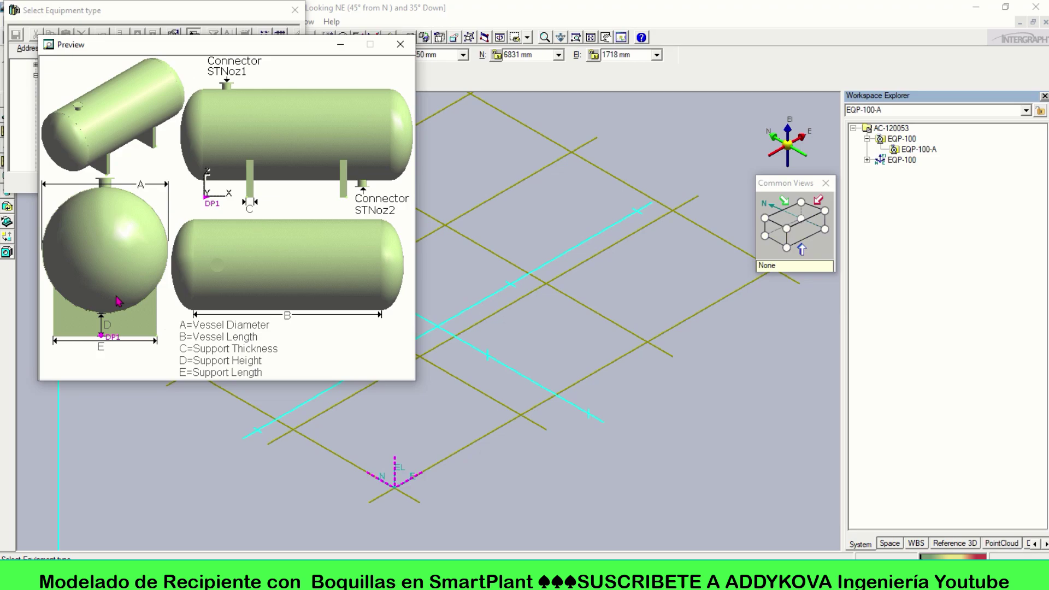
{"action": "left_click", "coordinate": [400, 44]}
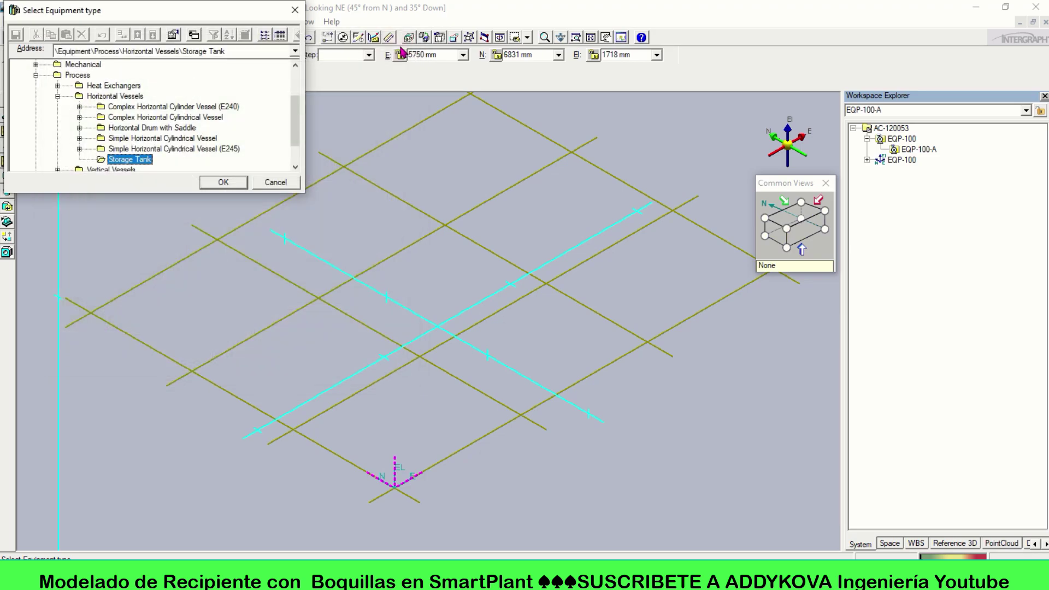
{"action": "left_click", "coordinate": [223, 182]}
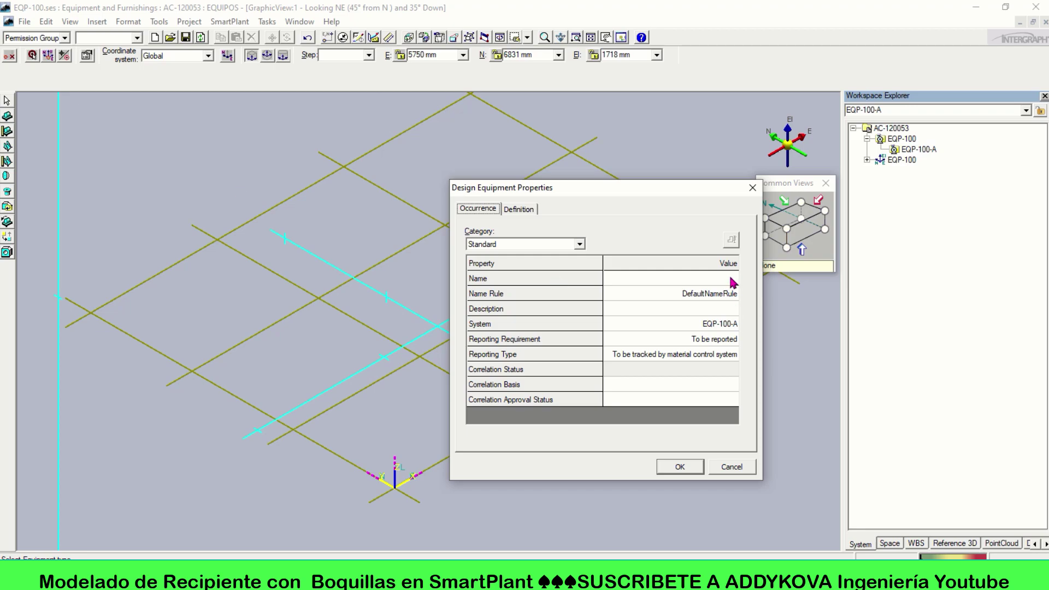
Name the equipment EQP-100-A-SHB-01 and show its Position and Orientation properties.
{"action": "left_click", "coordinate": [732, 279]}
{"action": "type", "text": "EQP-"}
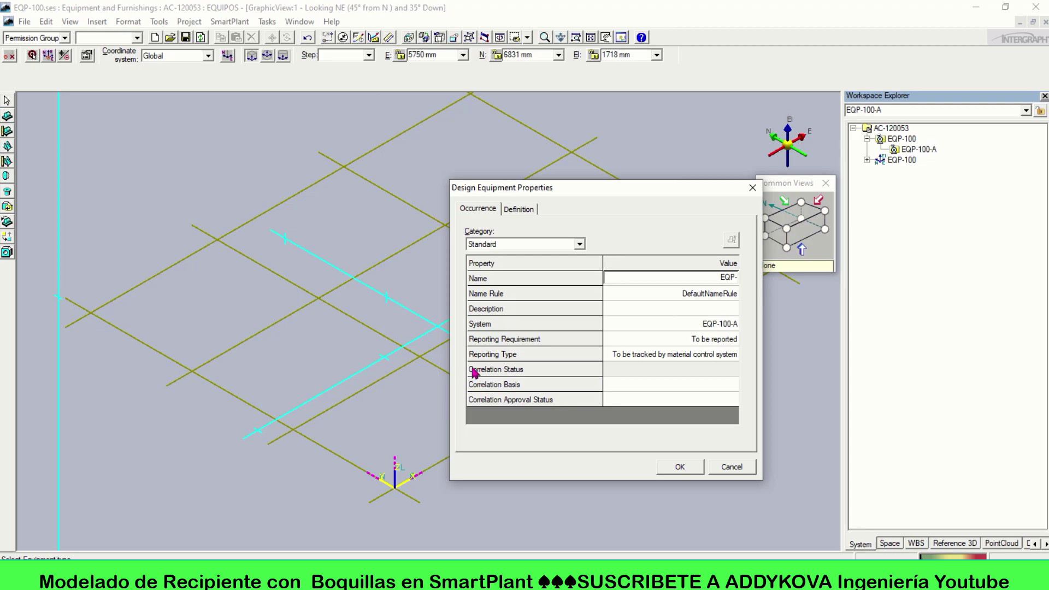
{"action": "type", "text": "100"}
{"action": "type", "text": "-A-"}
{"action": "type", "text": "SH"}
{"action": "type", "text": "E"}
{"action": "type", "text": "-"}
{"action": "type", "text": "-01"}
{"action": "left_click", "coordinate": [580, 244]}
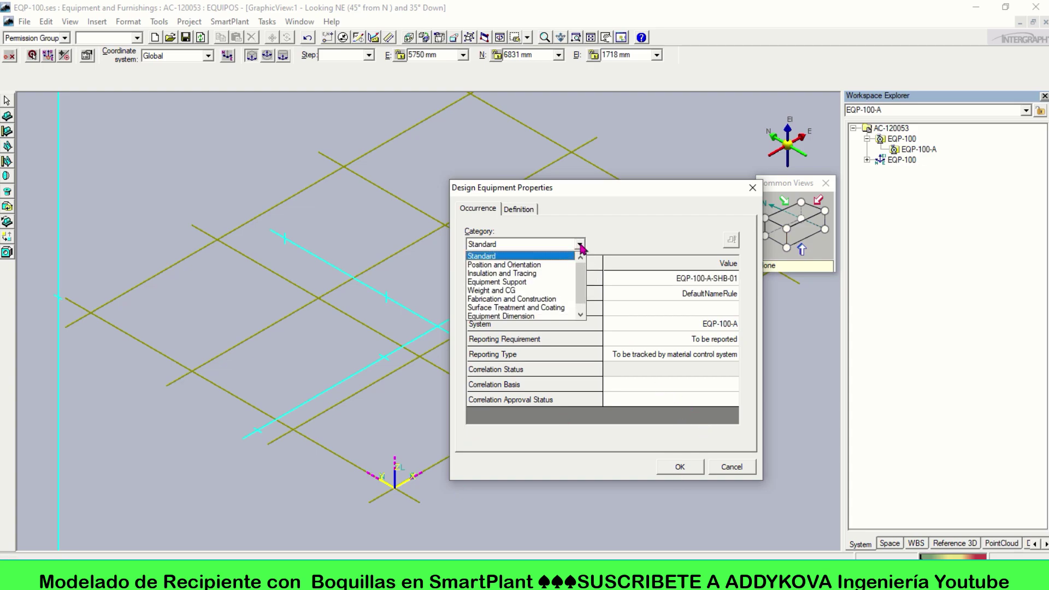
{"action": "left_click", "coordinate": [555, 264]}
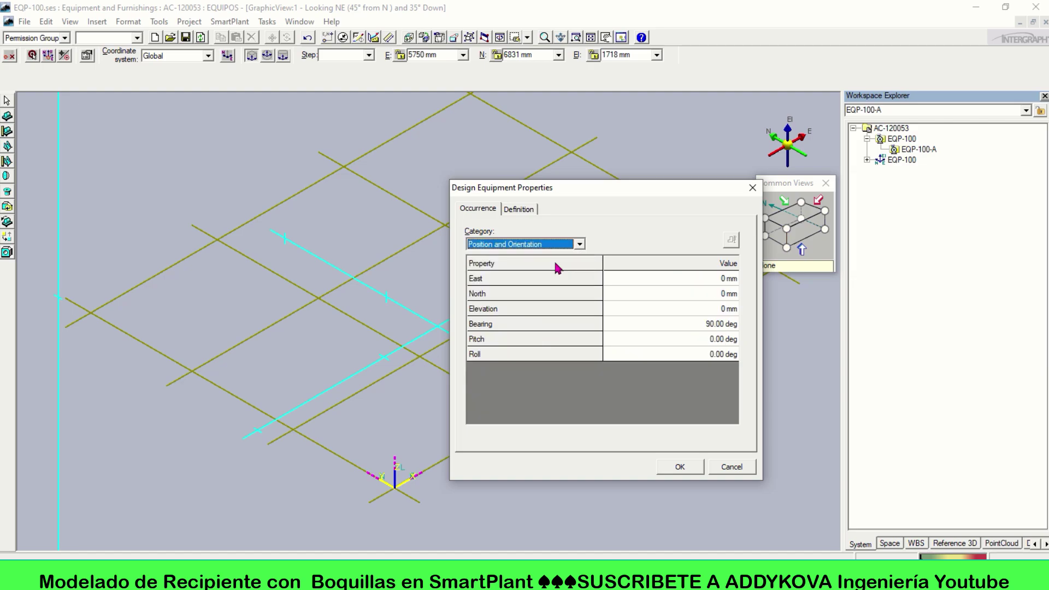
{"action": "left_click", "coordinate": [732, 279]}
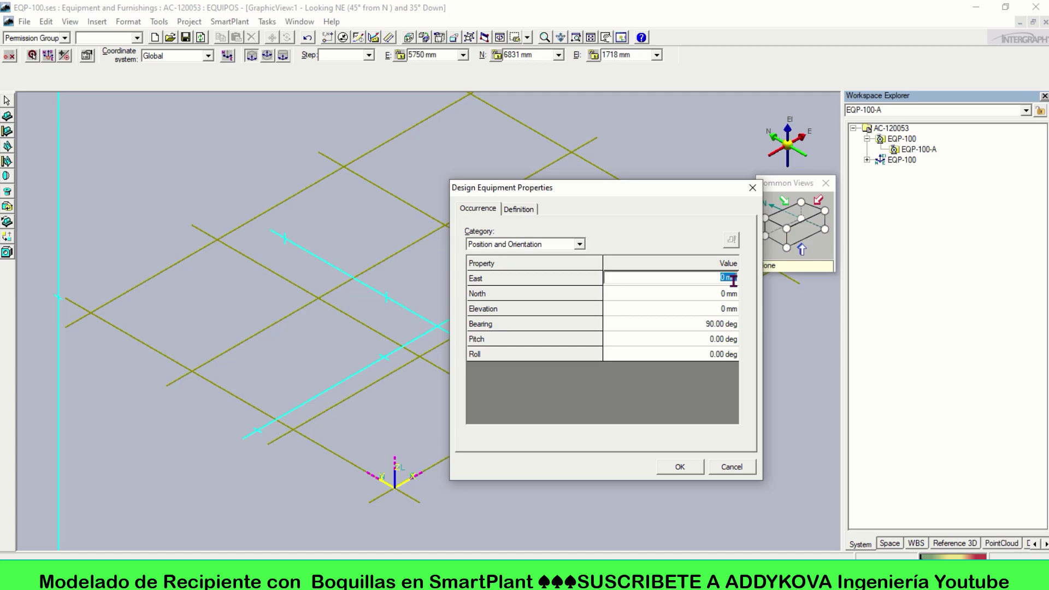
{"action": "left_click", "coordinate": [728, 295]}
{"action": "left_click", "coordinate": [728, 278]}
Position the equipment at East 0, North 8000, Elevation 2000 mm and accept it.
{"action": "left_click_drag", "start_coordinate": [695, 192], "coordinate": [591, 125]}
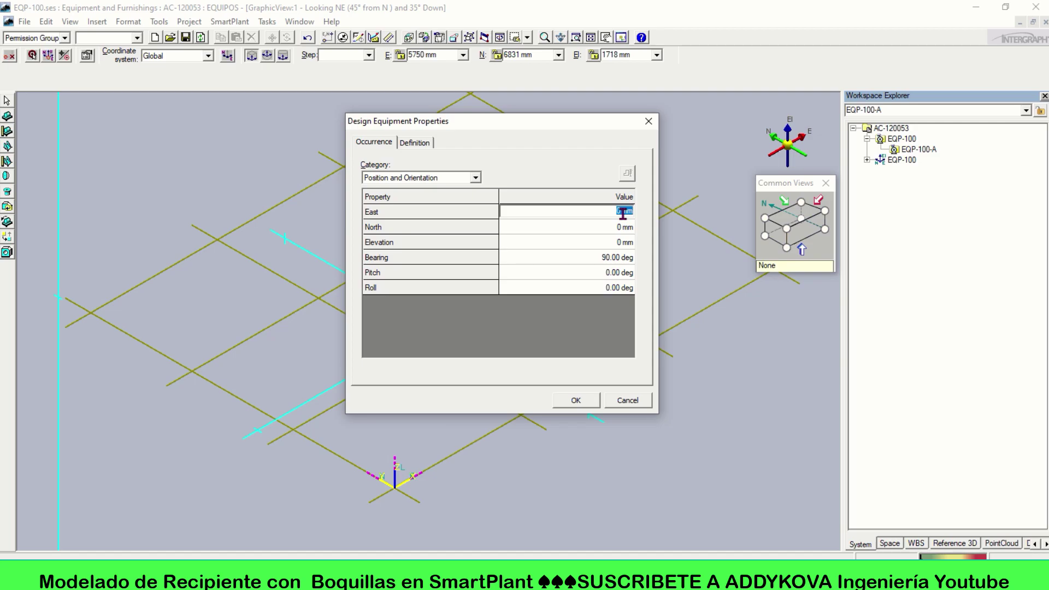
{"action": "type", "text": "5000"}
{"action": "left_click_drag", "start_coordinate": [617, 211], "coordinate": [649, 218]}
{"action": "type", "text": "0"}
{"action": "left_click", "coordinate": [618, 227]}
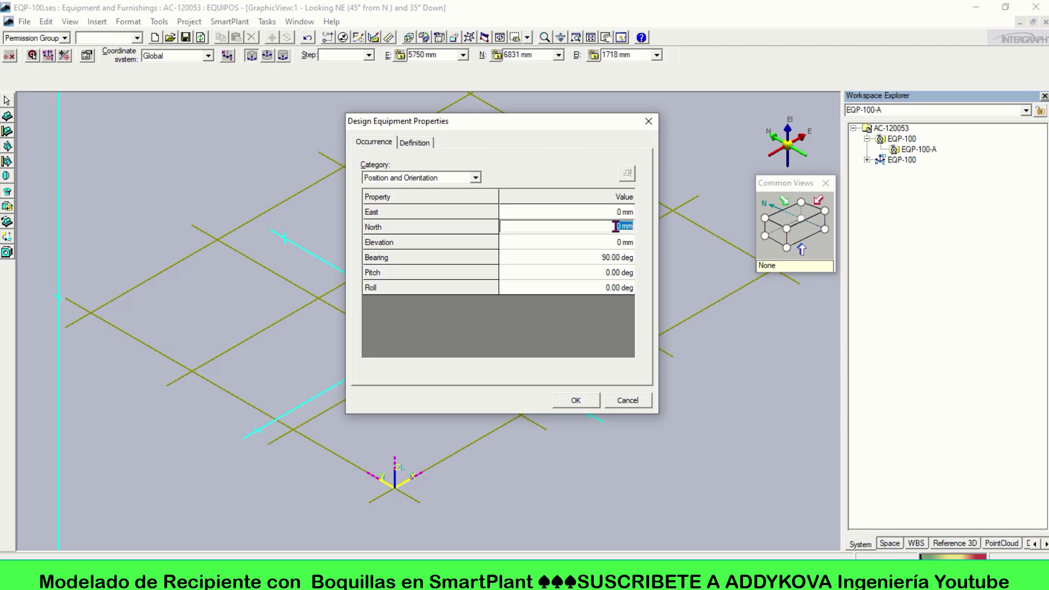
{"action": "type", "text": "8000"}
{"action": "left_click", "coordinate": [620, 242]}
{"action": "type", "text": "2000"}
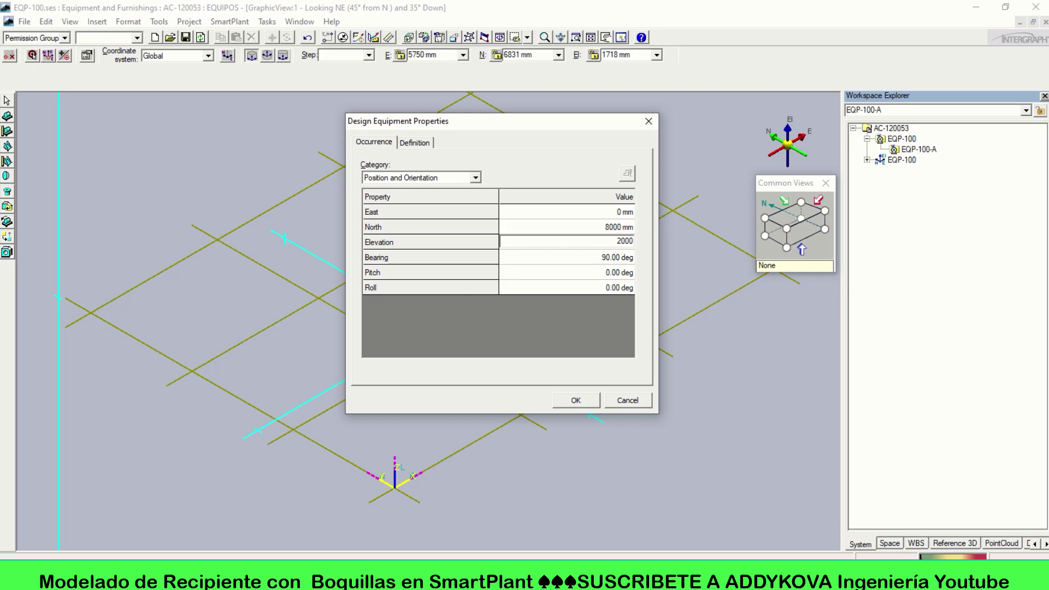
{"action": "left_click", "coordinate": [609, 258]}
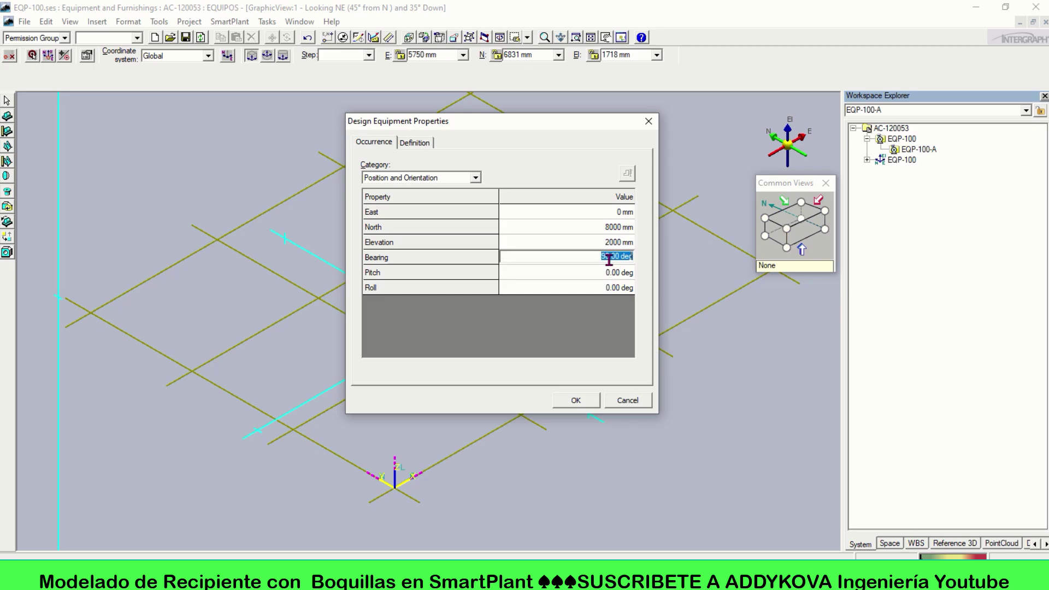
{"action": "left_click", "coordinate": [578, 403]}
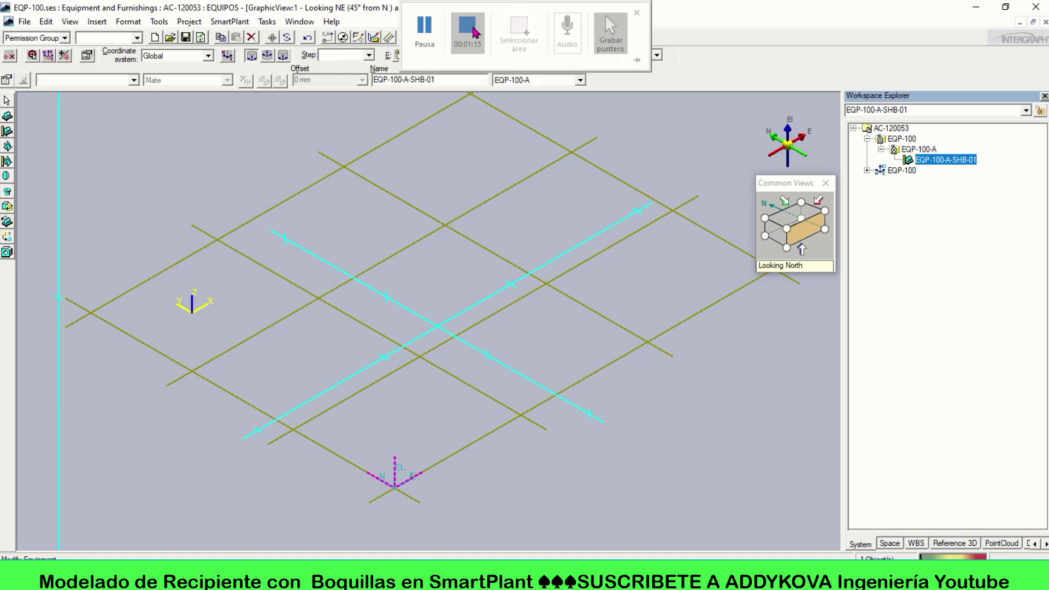
Zoom out and bring up the Shapes palette for EQP-100-A-SHB-01.
{"action": "scroll", "coordinate": [523, 289], "scroll_direction": "down", "scroll_amount": 1}
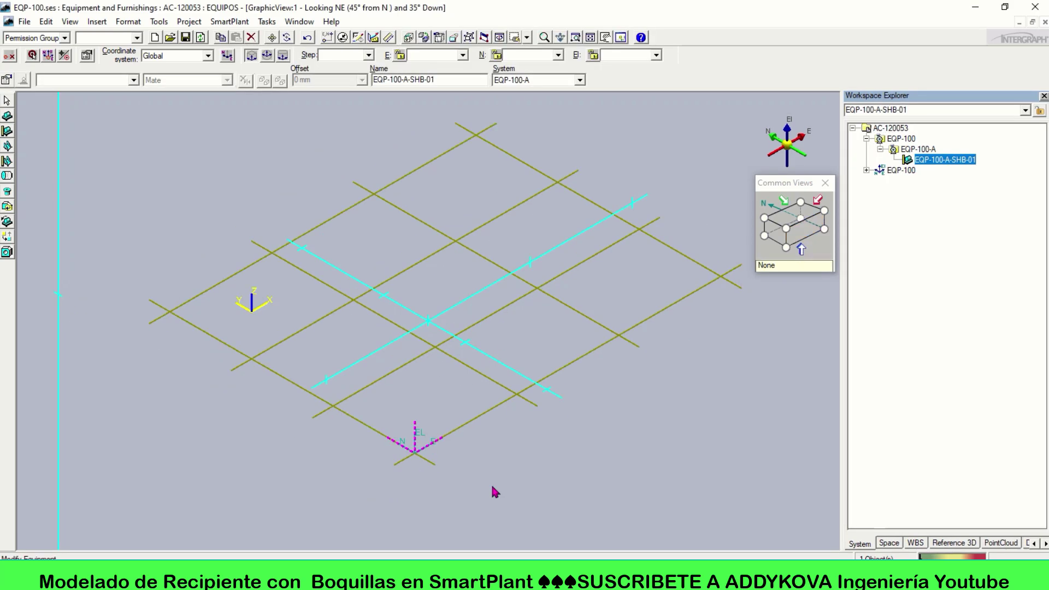
{"action": "left_click", "coordinate": [7, 176]}
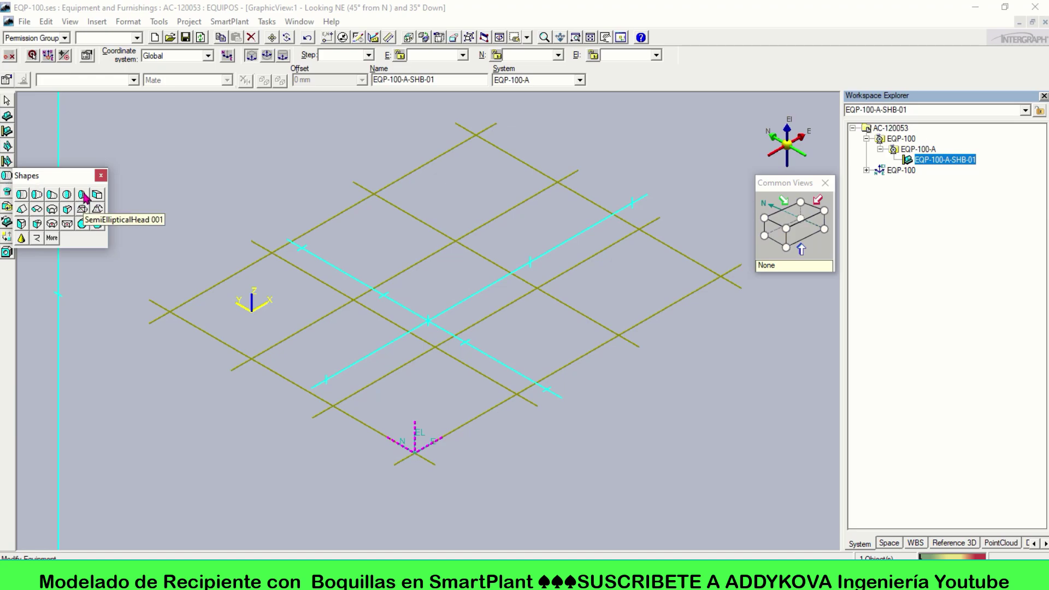
Pick SemiEllipticalHead 001 and size it A 914 mm, B 254 mm.
{"action": "left_click", "coordinate": [83, 195]}
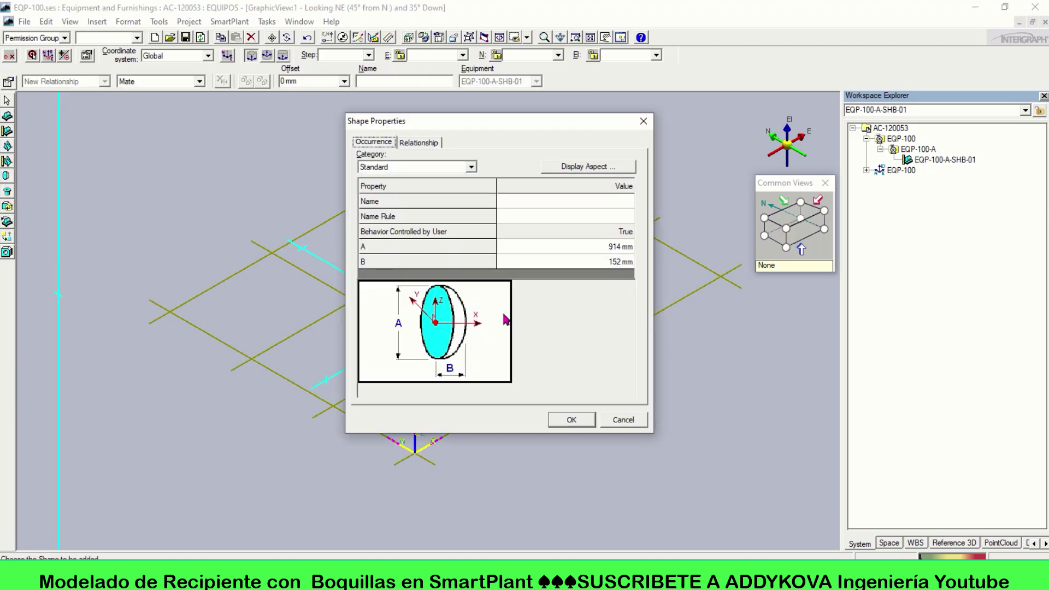
{"action": "left_click", "coordinate": [619, 246]}
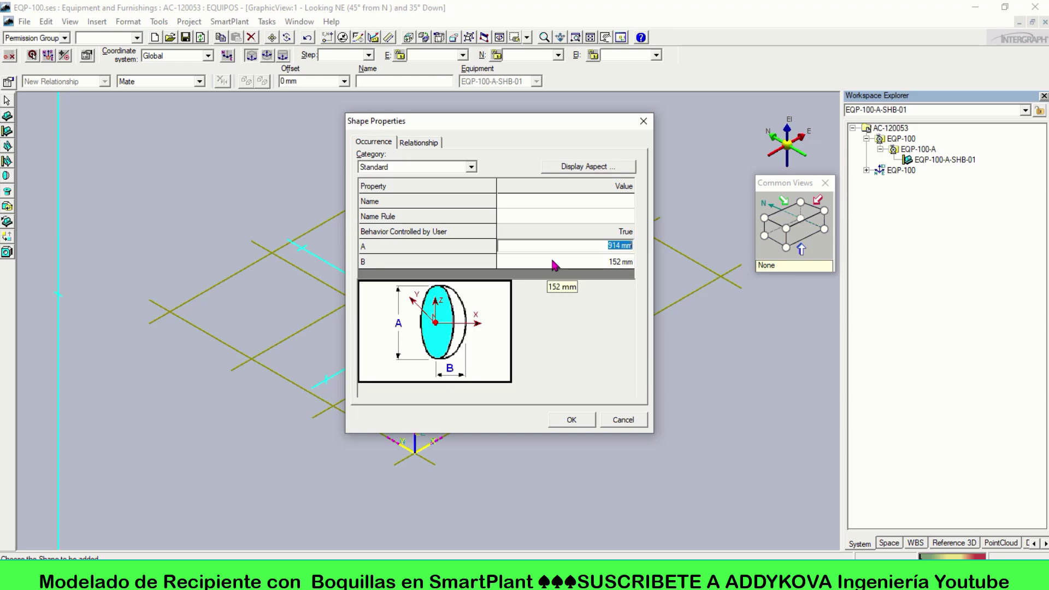
{"action": "left_click", "coordinate": [622, 261]}
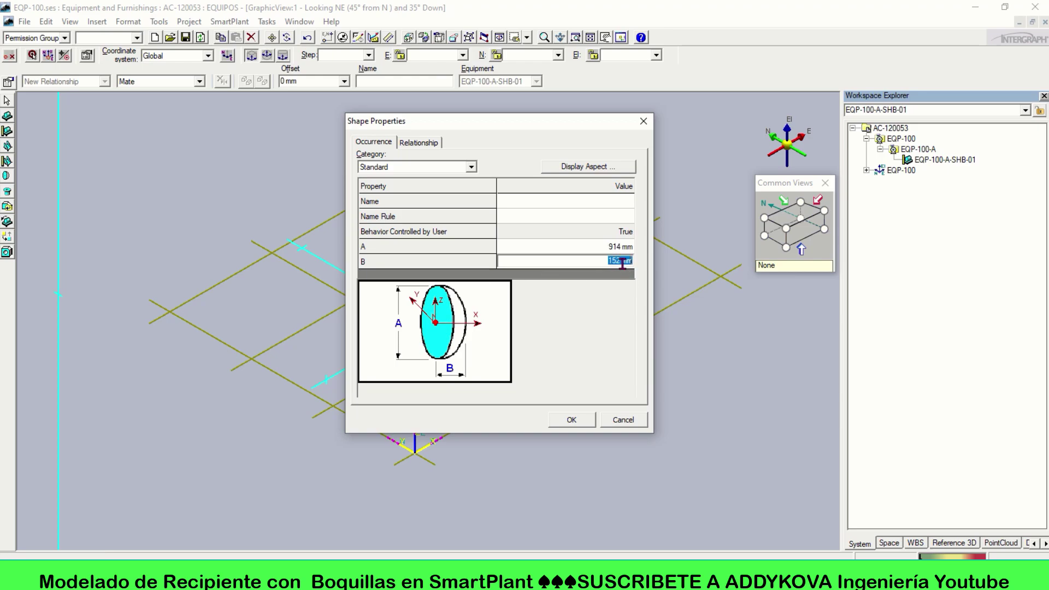
{"action": "type", "text": "254"}
{"action": "key", "text": "Tab"}
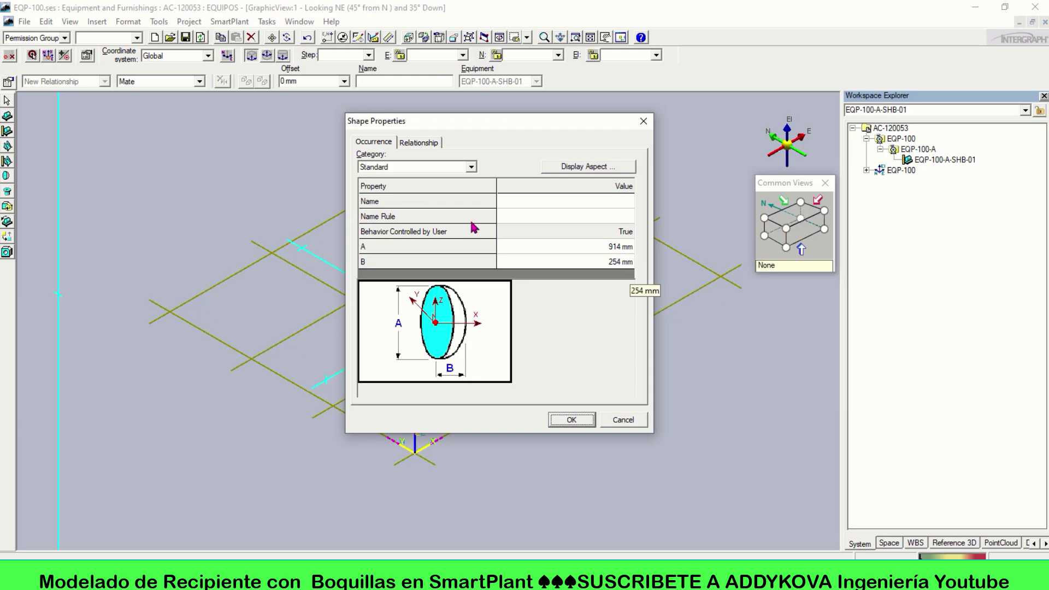
{"action": "left_click", "coordinate": [571, 420]}
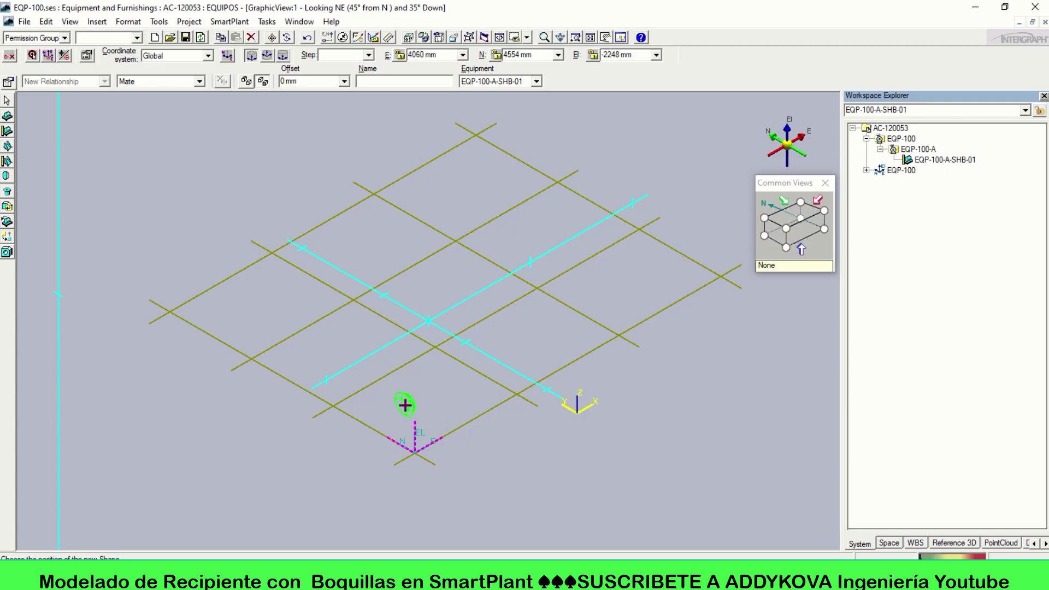
Place the semi-elliptical head at East 0, North 8000, Elevation 2000 mm.
{"action": "scroll", "coordinate": [405, 405], "scroll_direction": "up", "scroll_amount": 3}
{"action": "scroll", "coordinate": [405, 404], "scroll_direction": "down", "scroll_amount": 1}
{"action": "scroll", "coordinate": [234, 380], "scroll_direction": "up", "scroll_amount": 2}
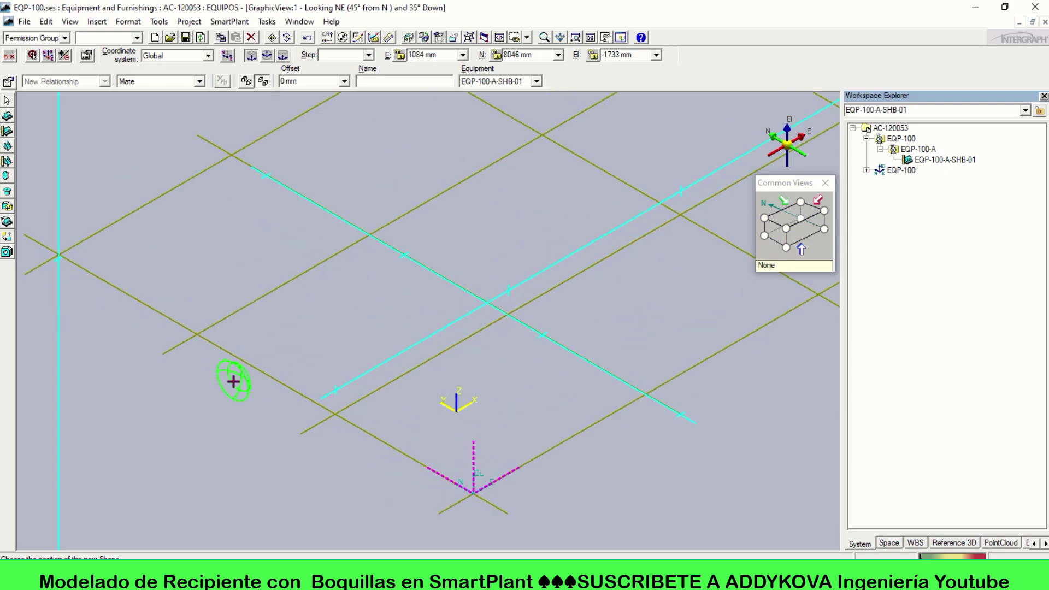
{"action": "scroll", "coordinate": [269, 358], "scroll_direction": "down", "scroll_amount": 2}
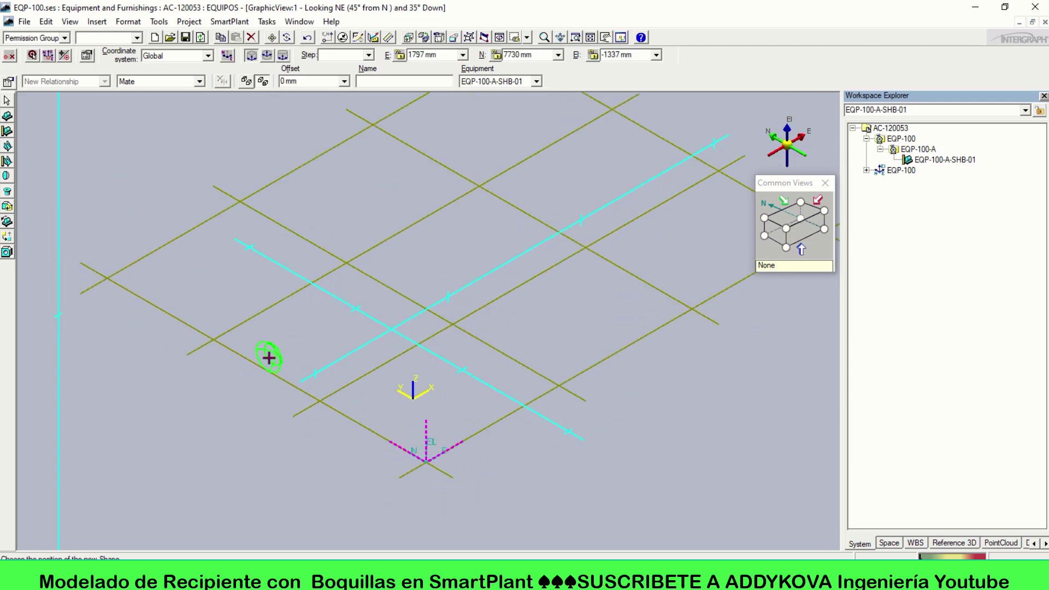
{"action": "left_click", "coordinate": [431, 55]}
{"action": "type", "text": "0"}
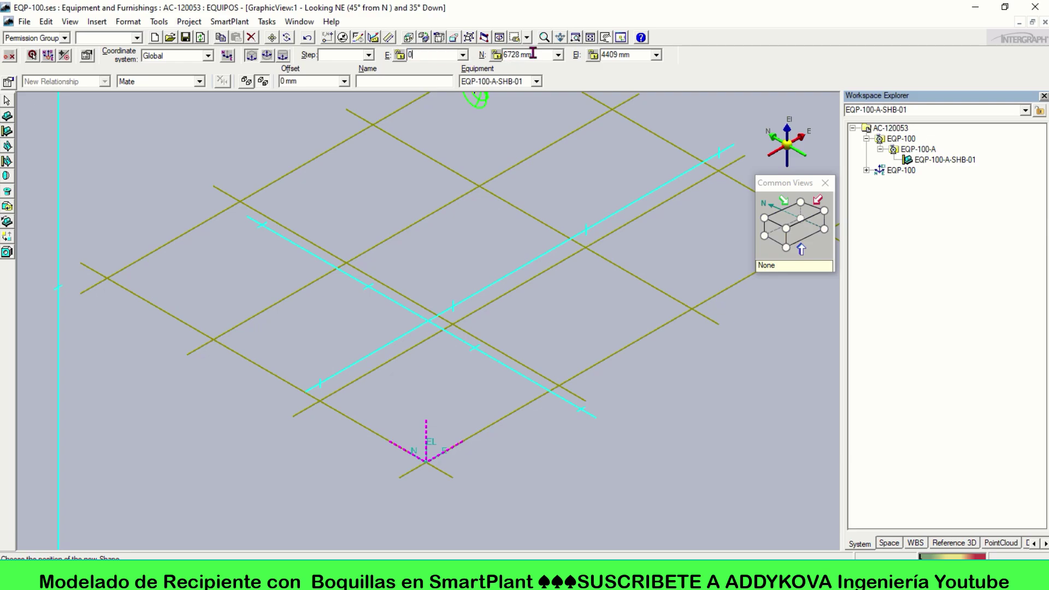
{"action": "left_click", "coordinate": [542, 53]}
{"action": "type", "text": "80"}
{"action": "left_click", "coordinate": [639, 54]}
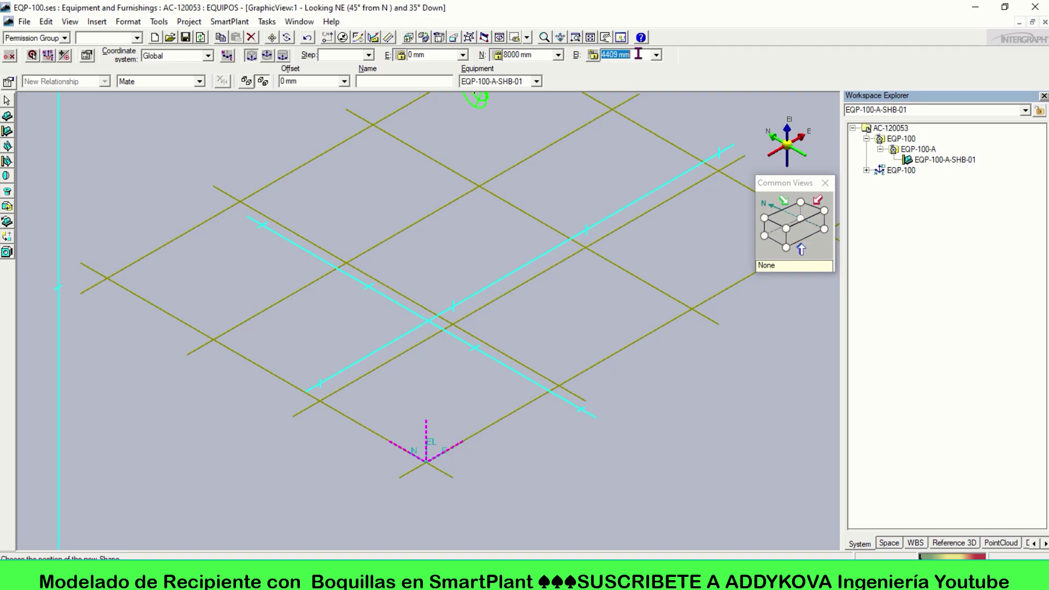
{"action": "type", "text": "2000"}
{"action": "key", "text": "Return"}
{"action": "left_click", "coordinate": [465, 275]}
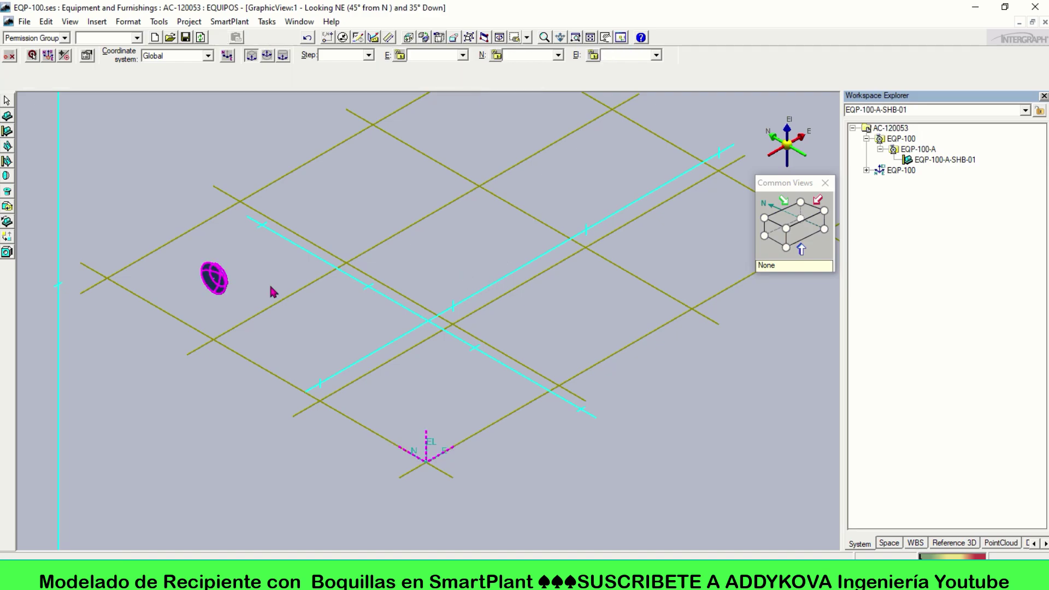
Open the placed head's properties and rename it CAP-01.
{"action": "scroll", "coordinate": [274, 293], "scroll_direction": "up", "scroll_amount": 2}
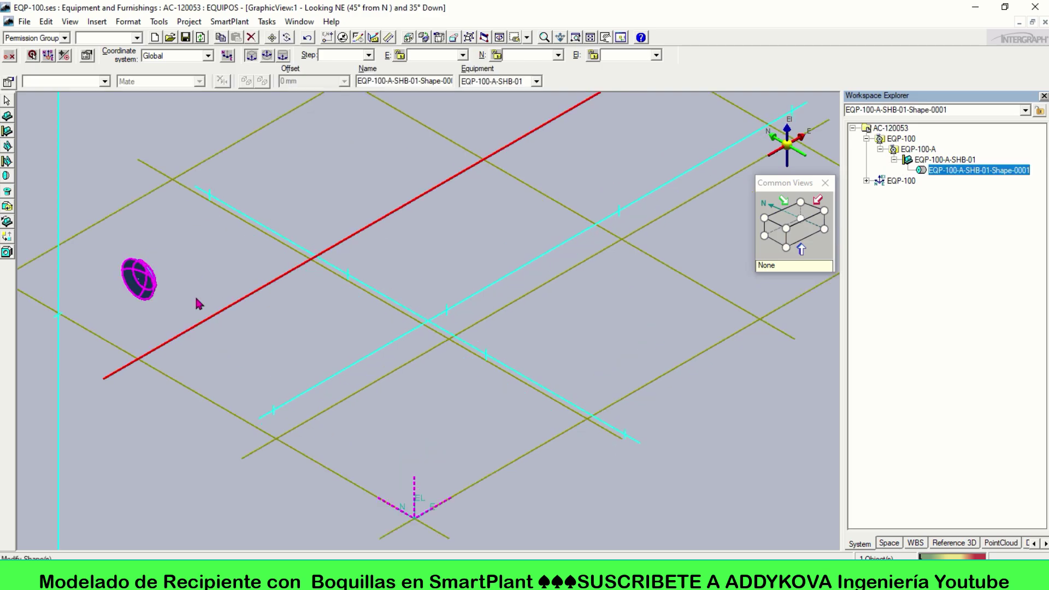
{"action": "left_click", "coordinate": [155, 280]}
{"action": "right_click", "coordinate": [154, 277]}
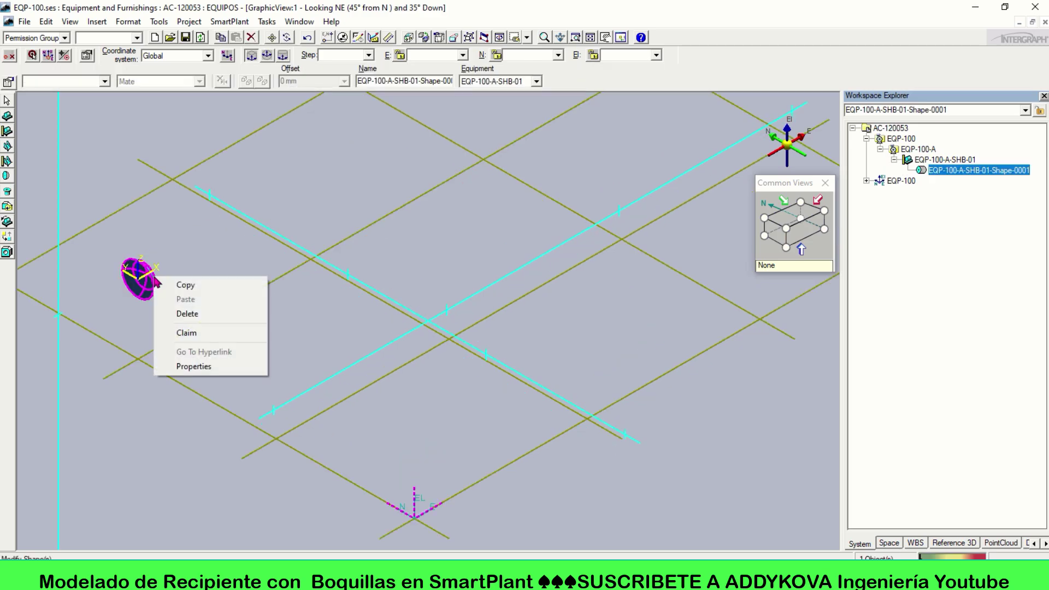
{"action": "left_click", "coordinate": [194, 366]}
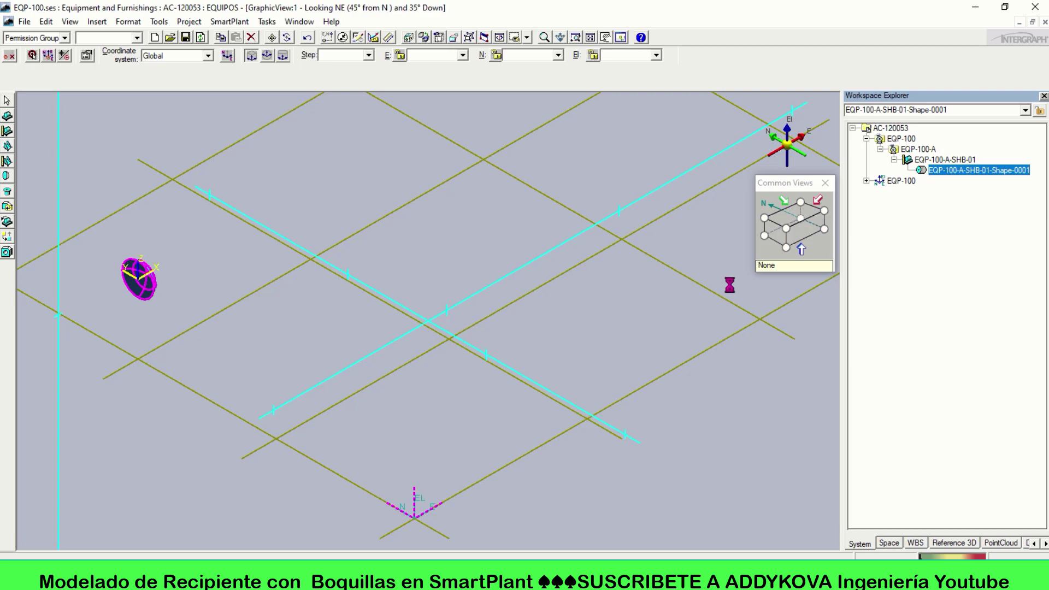
{"action": "left_click", "coordinate": [618, 203]}
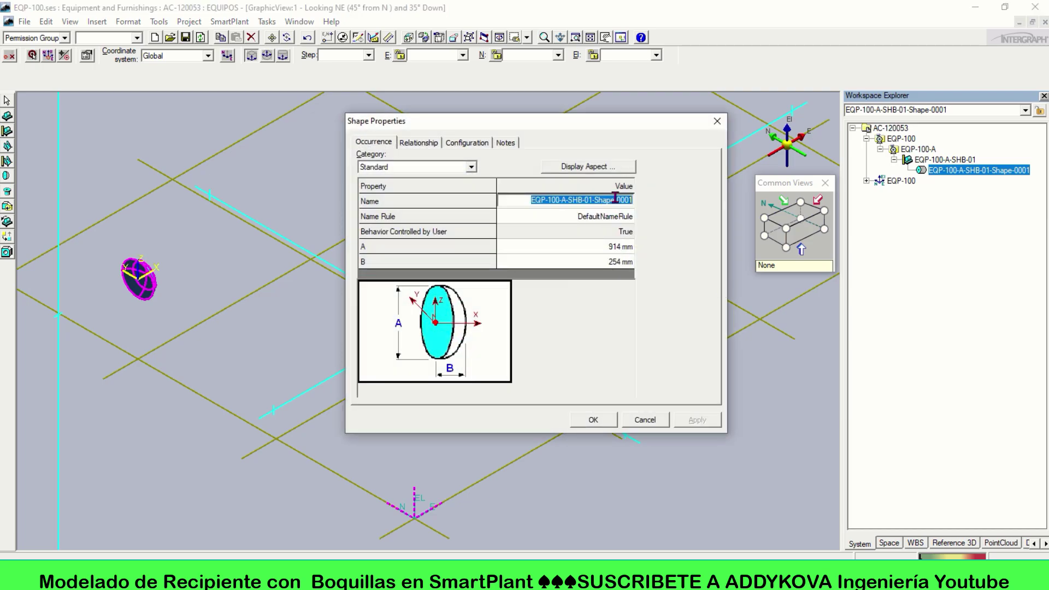
{"action": "type", "text": "CAP-"}
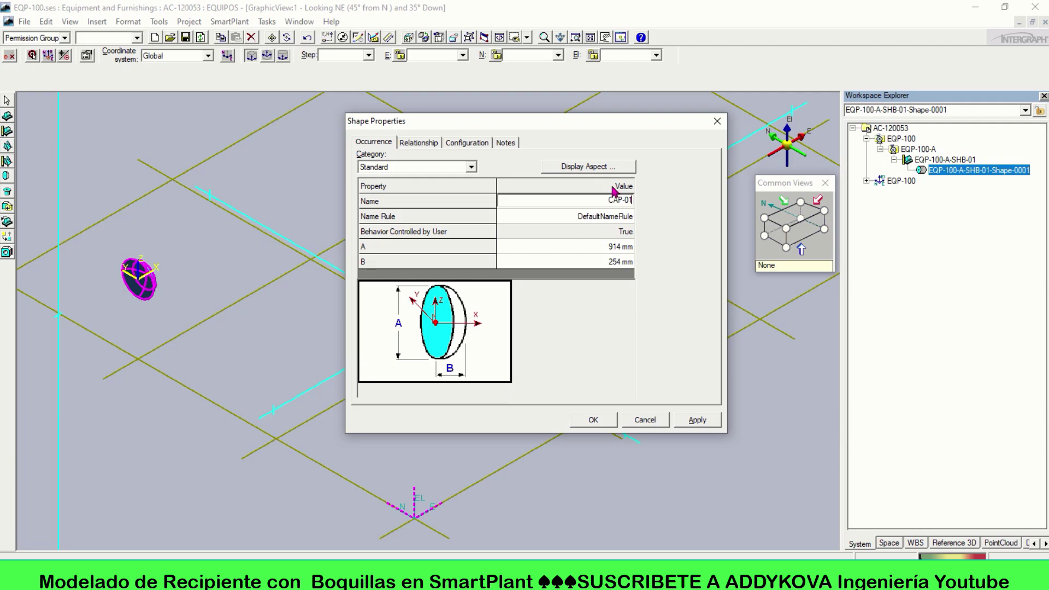
Set the head's bearing to 180°, then 270°, and accept the properties.
{"action": "left_click", "coordinate": [471, 166]}
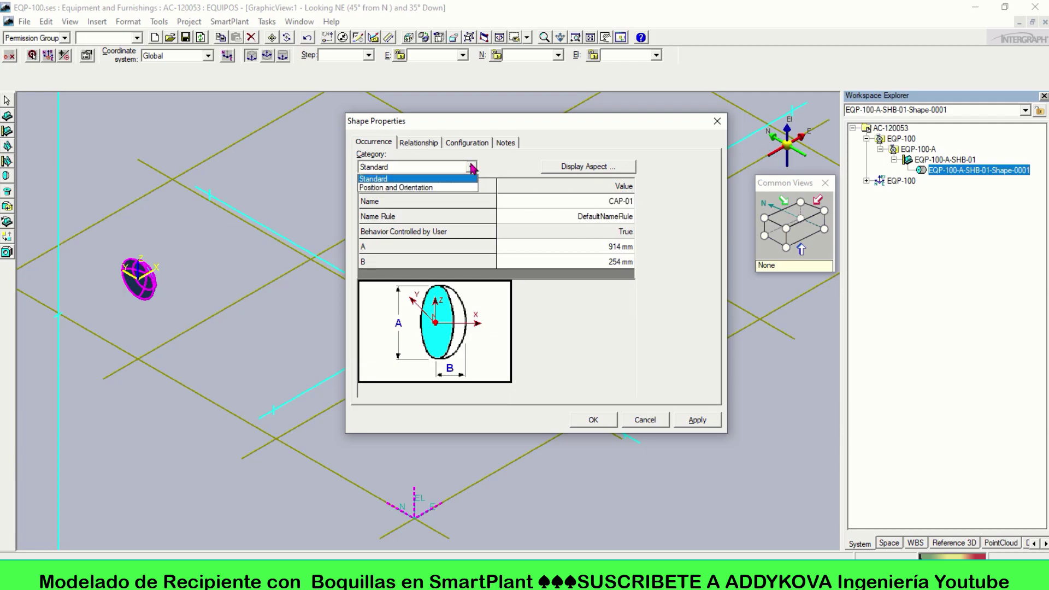
{"action": "left_click", "coordinate": [425, 188]}
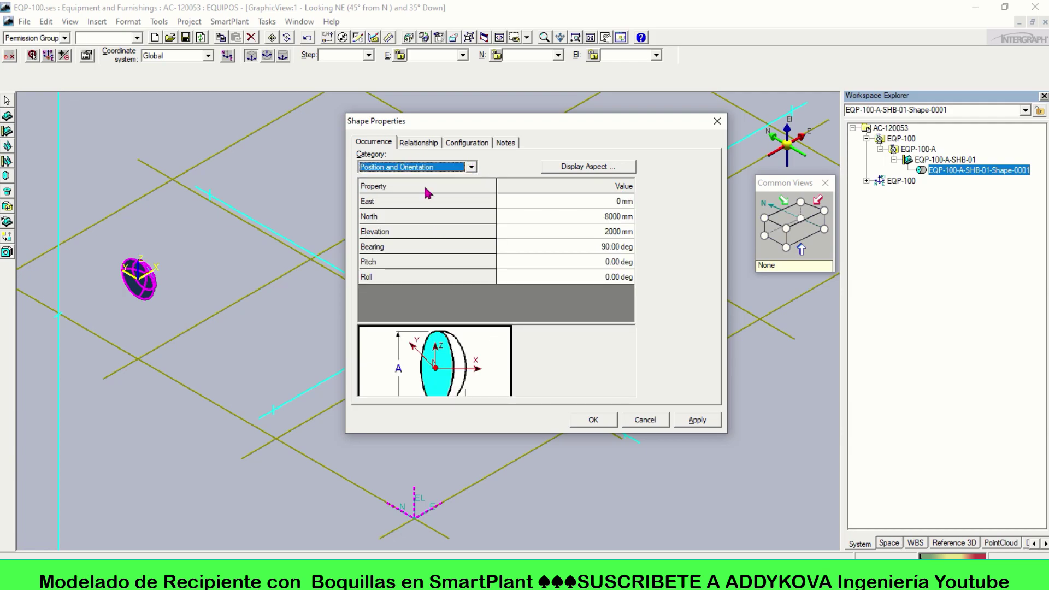
{"action": "left_click", "coordinate": [628, 245]}
{"action": "type", "text": "0"}
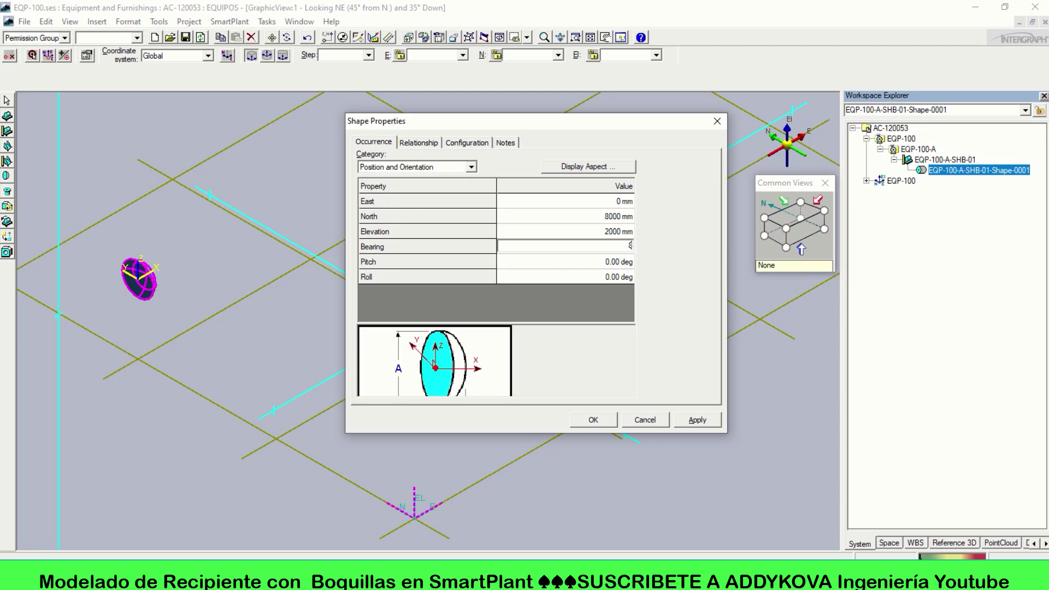
{"action": "key", "text": "BackSpace"}
{"action": "left_click", "coordinate": [698, 420]}
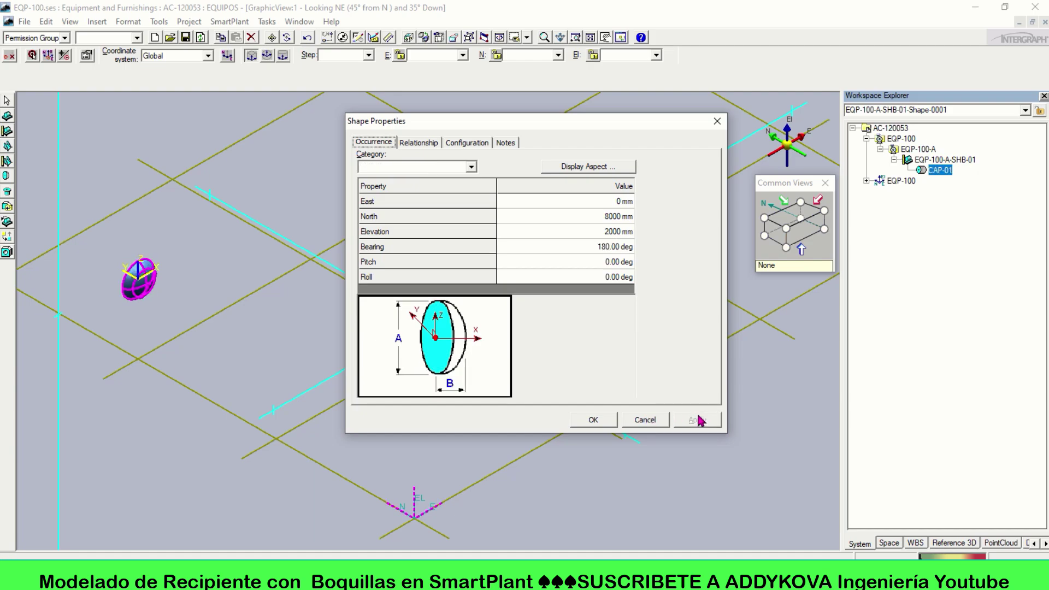
{"action": "left_click", "coordinate": [623, 247]}
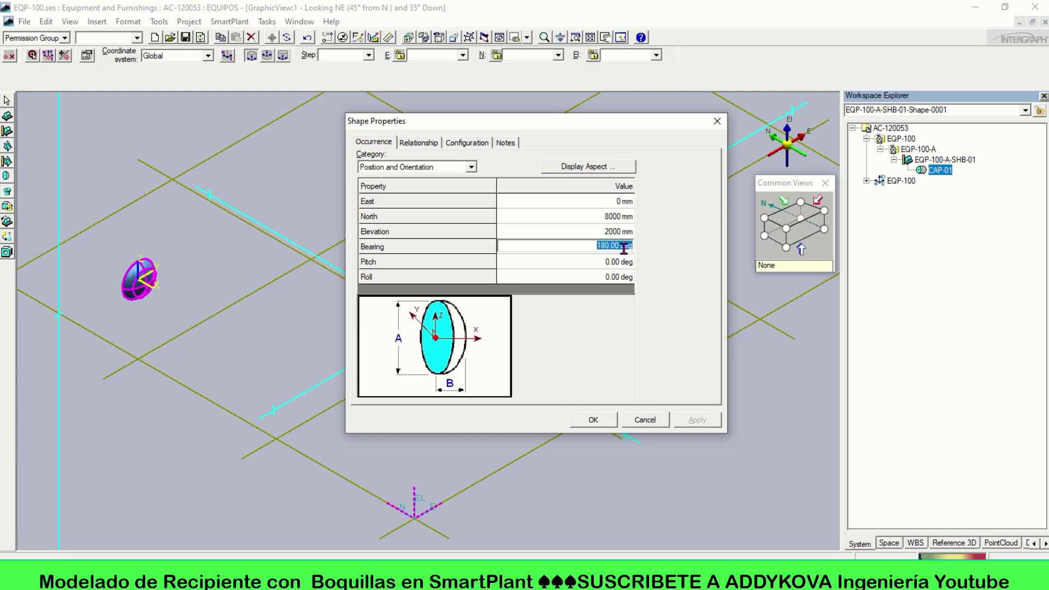
{"action": "type", "text": "270"}
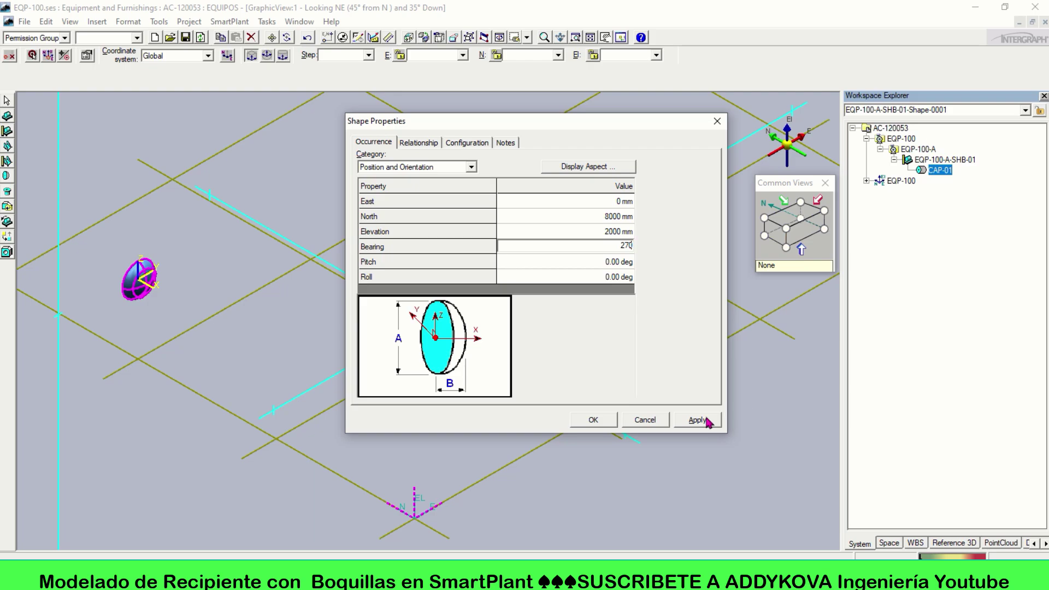
{"action": "left_click", "coordinate": [698, 420]}
{"action": "left_click", "coordinate": [593, 421]}
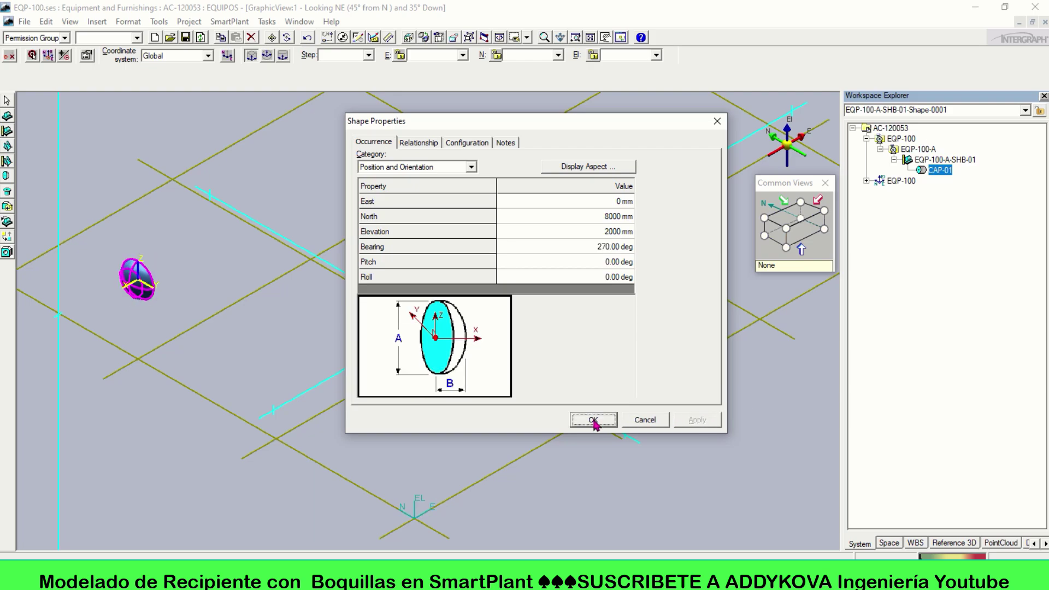
{"action": "scroll", "coordinate": [154, 290], "scroll_direction": "up", "scroll_amount": 5}
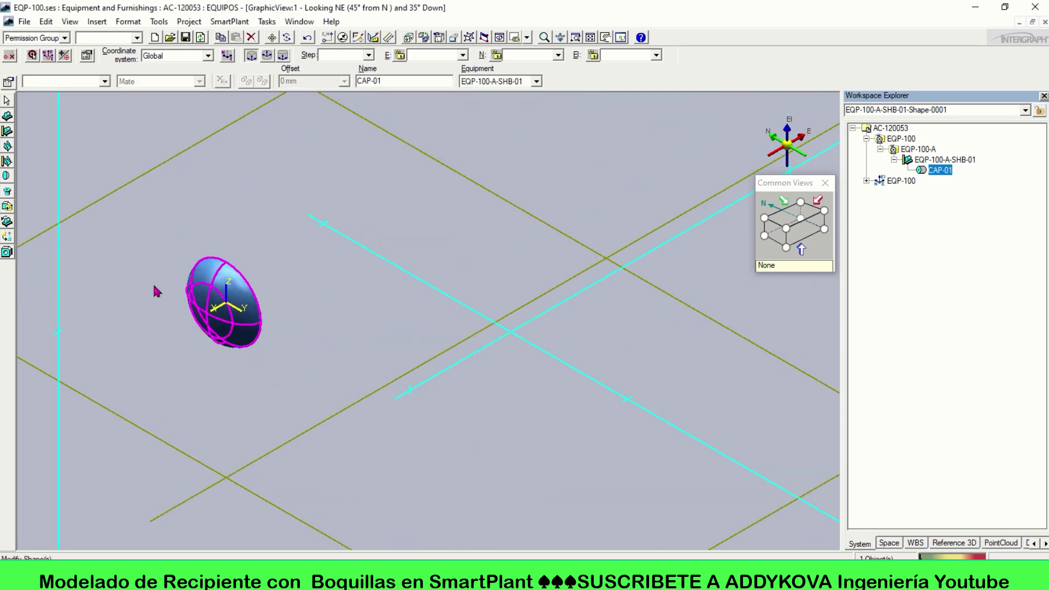
{"action": "left_click", "coordinate": [374, 258]}
{"action": "left_click", "coordinate": [294, 300]}
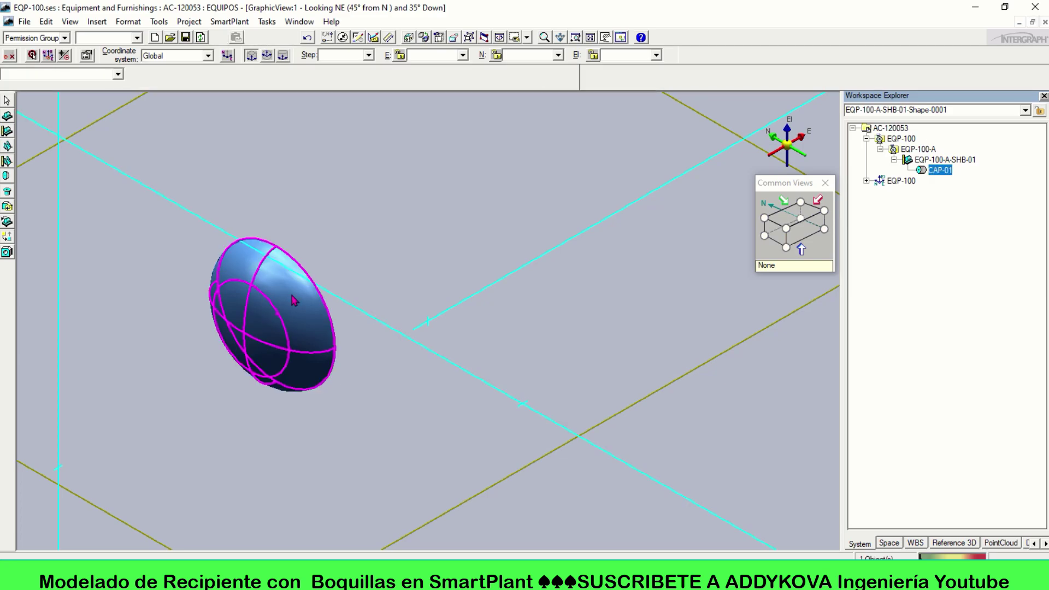
{"action": "right_click", "coordinate": [294, 300]}
{"action": "left_click", "coordinate": [306, 386]}
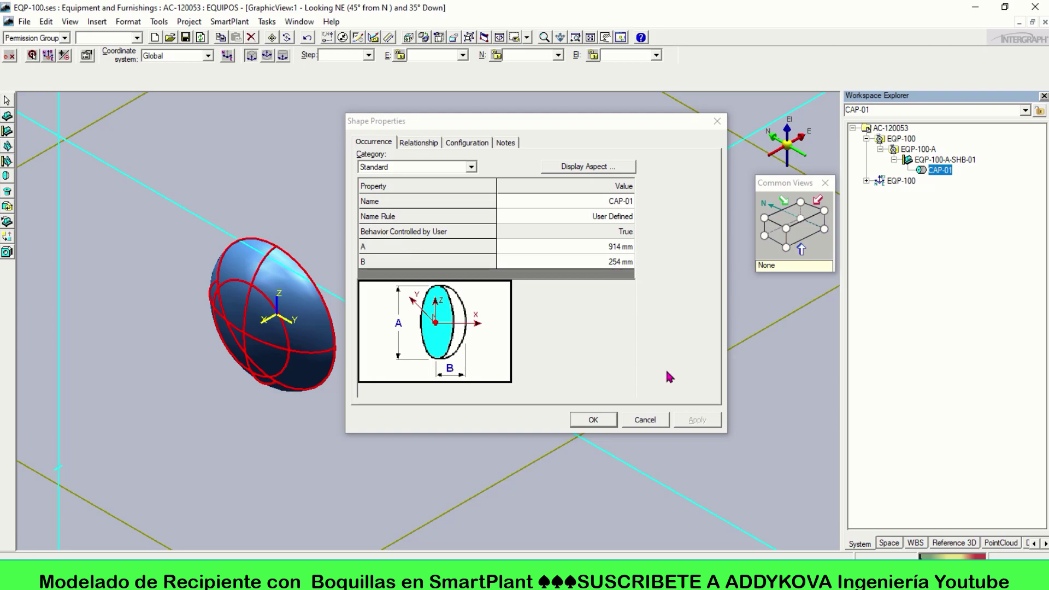
{"action": "key", "text": "Return"}
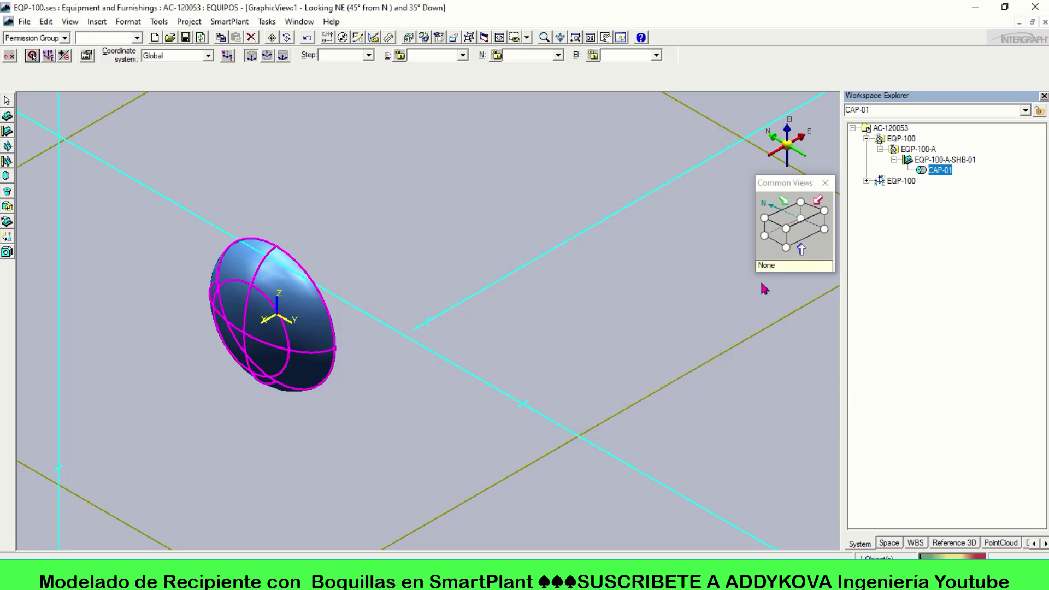
{"action": "left_click", "coordinate": [801, 248]}
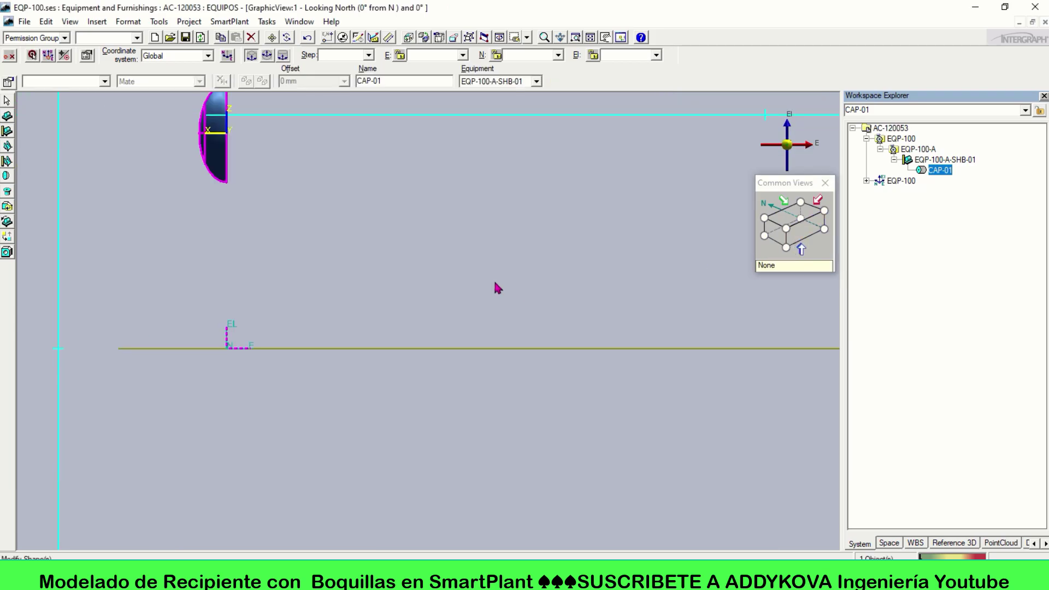
{"action": "scroll", "coordinate": [207, 113], "scroll_direction": "up", "scroll_amount": 2}
{"action": "scroll", "coordinate": [235, 219], "scroll_direction": "down", "scroll_amount": 2}
{"action": "scroll", "coordinate": [235, 230], "scroll_direction": "down", "scroll_amount": 1}
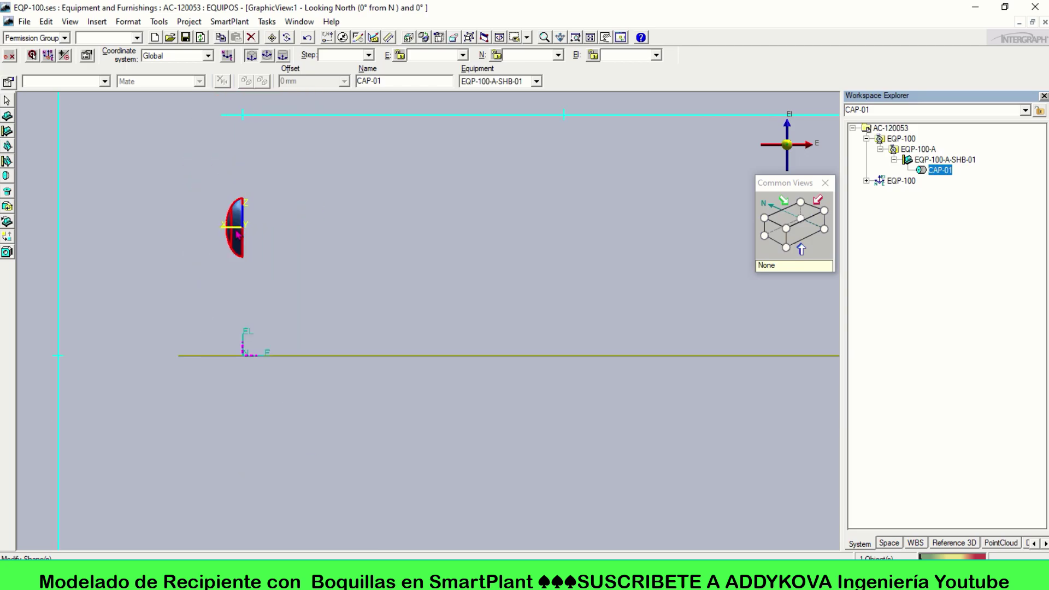
{"action": "scroll", "coordinate": [238, 236], "scroll_direction": "up", "scroll_amount": 1}
{"action": "scroll", "coordinate": [238, 235], "scroll_direction": "up", "scroll_amount": 1}
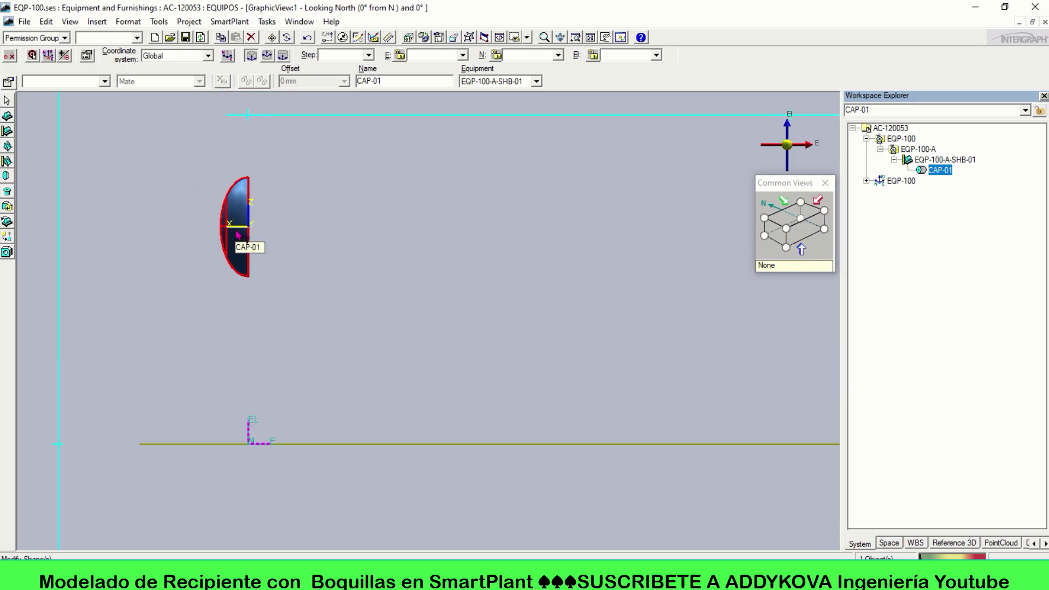
{"action": "left_click", "coordinate": [786, 229]}
{"action": "scroll", "coordinate": [279, 288], "scroll_direction": "up", "scroll_amount": 2}
{"action": "scroll", "coordinate": [282, 284], "scroll_direction": "down", "scroll_amount": 2}
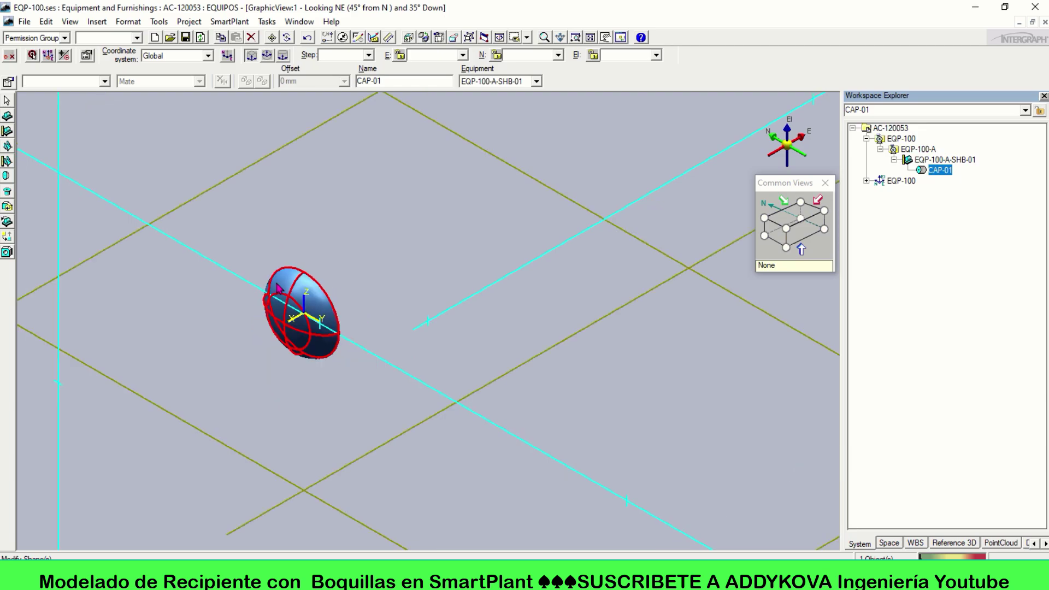
{"action": "scroll", "coordinate": [292, 274], "scroll_direction": "up", "scroll_amount": 1}
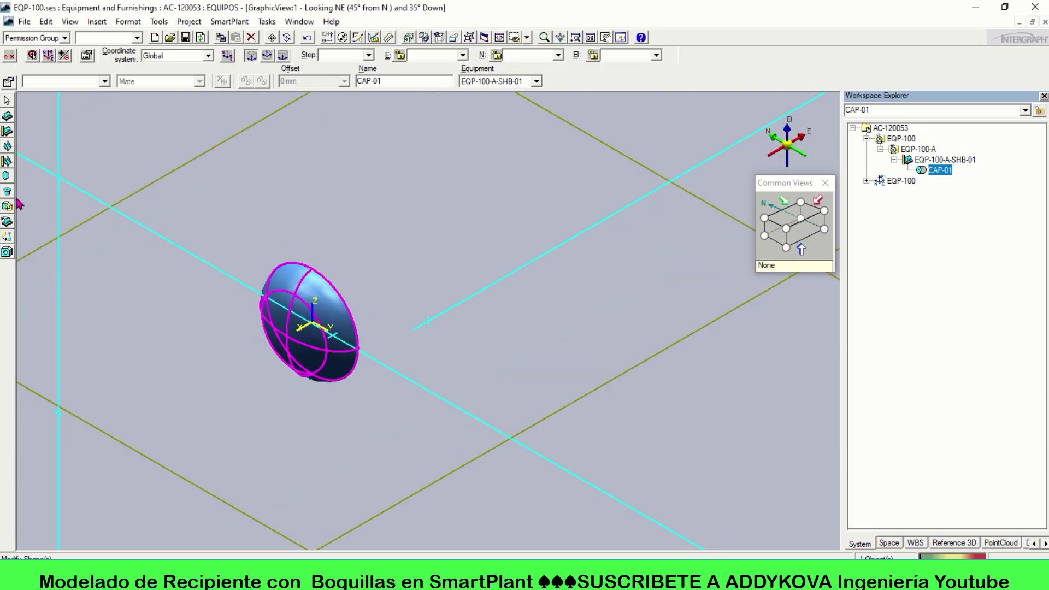
Define a Cylinder shape CAN-01 with A 3048 mm and B 914 mm.
{"action": "left_click", "coordinate": [6, 175]}
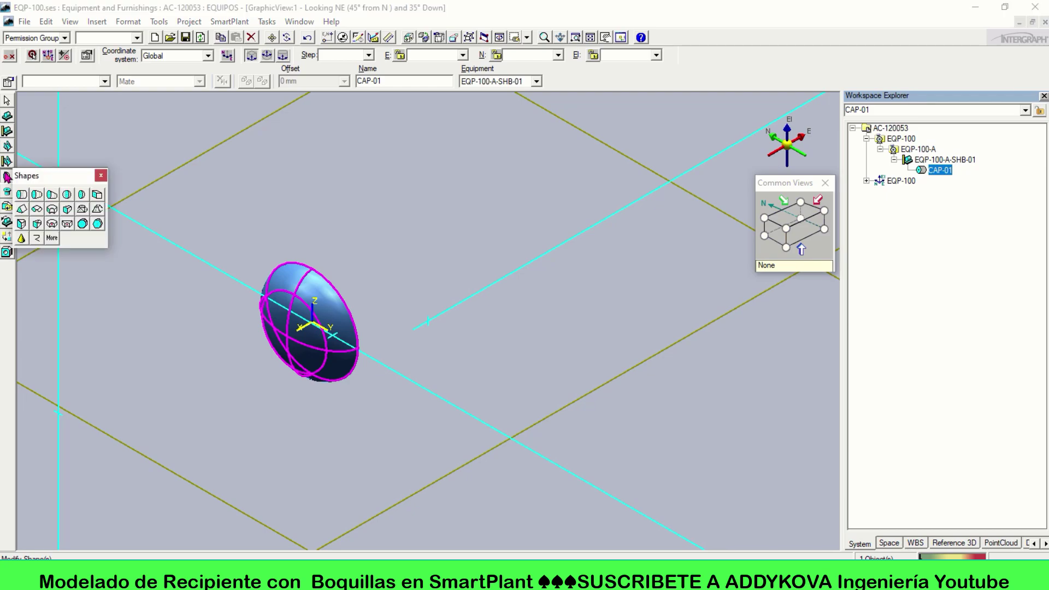
{"action": "left_click", "coordinate": [22, 195]}
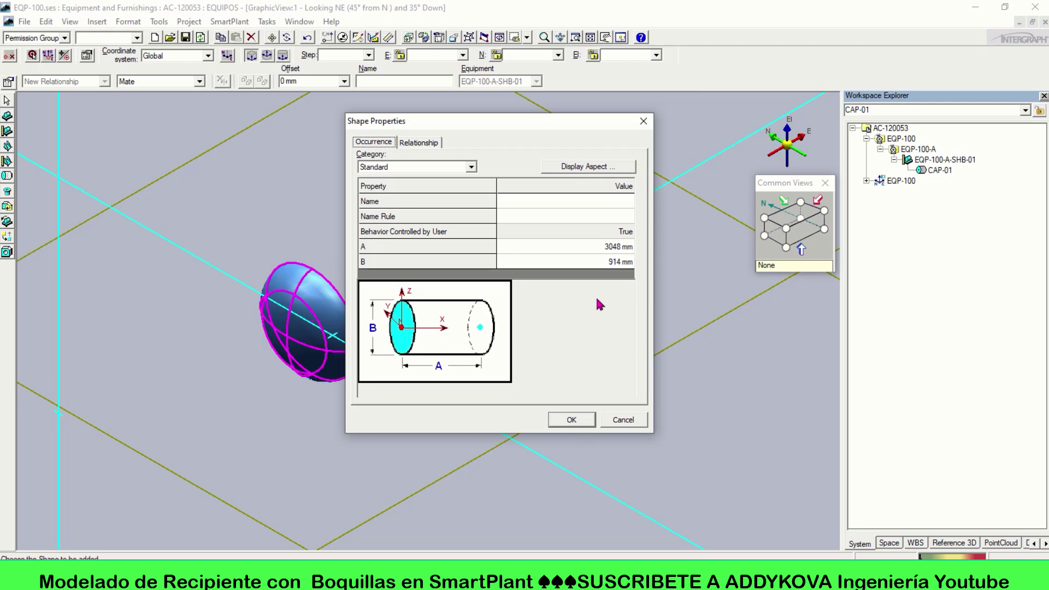
{"action": "left_click", "coordinate": [616, 248]}
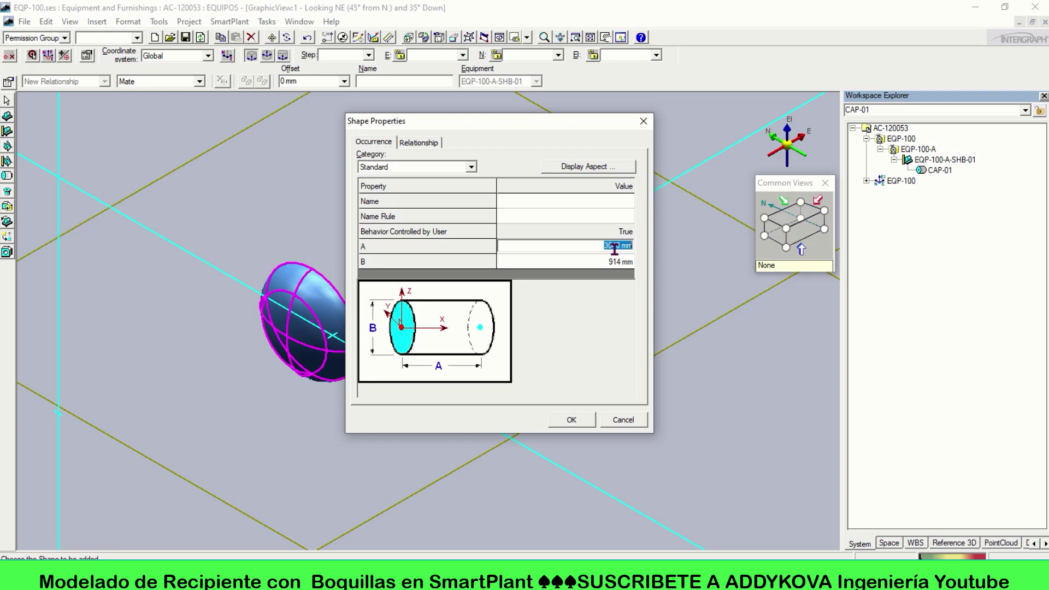
{"action": "left_click", "coordinate": [623, 202]}
{"action": "type", "text": "CAN-01"}
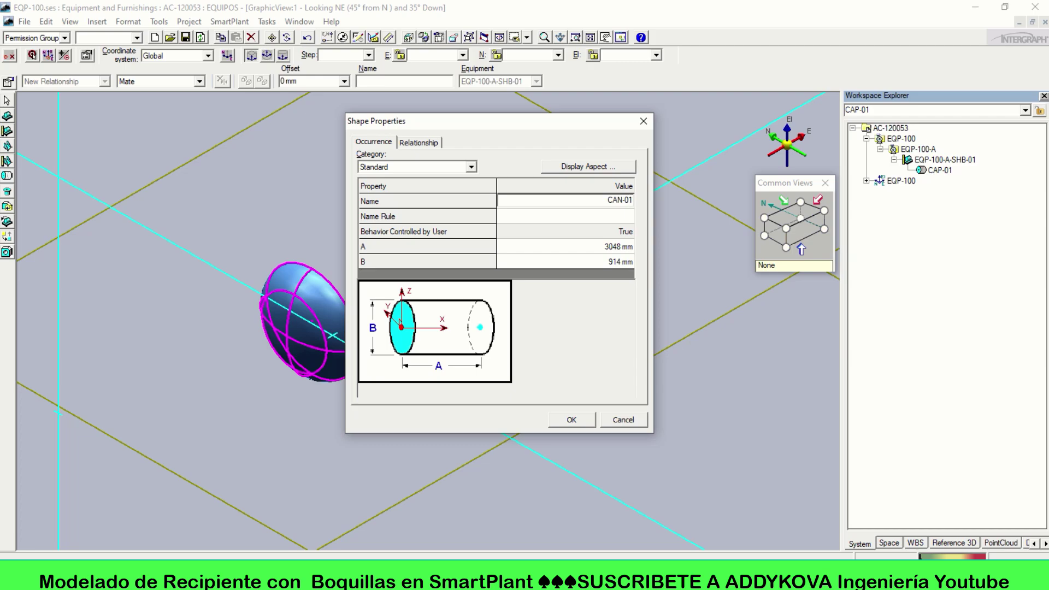
{"action": "left_click", "coordinate": [572, 420]}
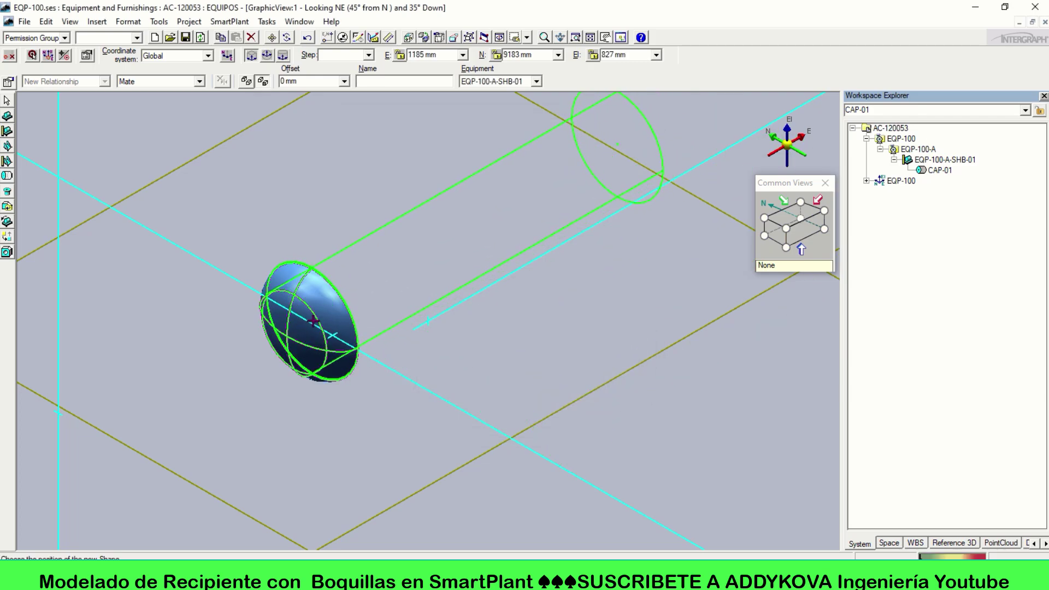
Look north and enter the cylinder's North 8000 and Elevation 2000 mm coordinates.
{"action": "scroll", "coordinate": [326, 325], "scroll_direction": "up", "scroll_amount": 1}
{"action": "scroll", "coordinate": [328, 324], "scroll_direction": "up", "scroll_amount": 1}
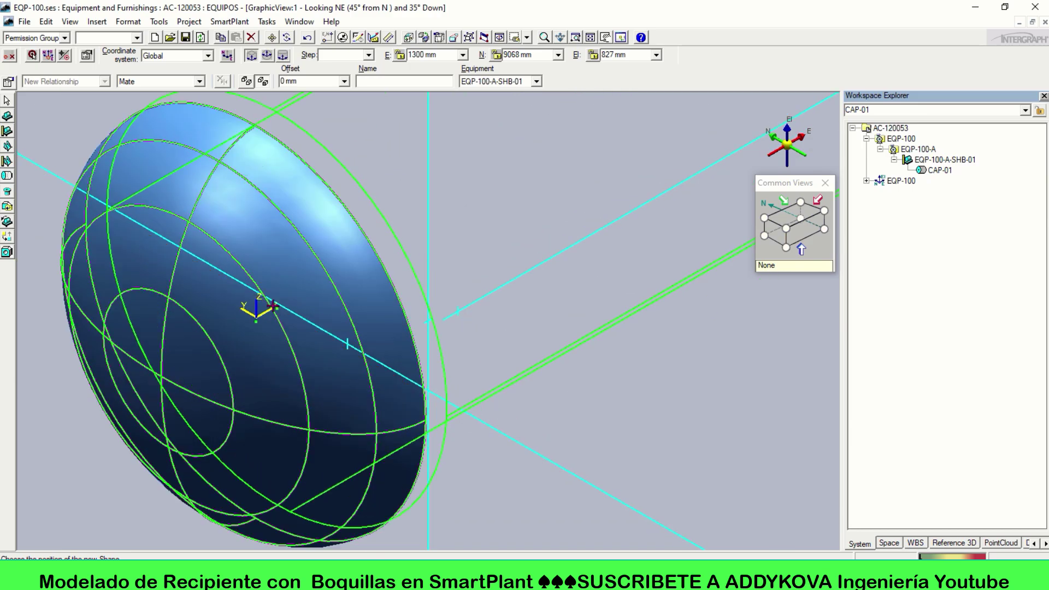
{"action": "scroll", "coordinate": [256, 320], "scroll_direction": "down", "scroll_amount": 2}
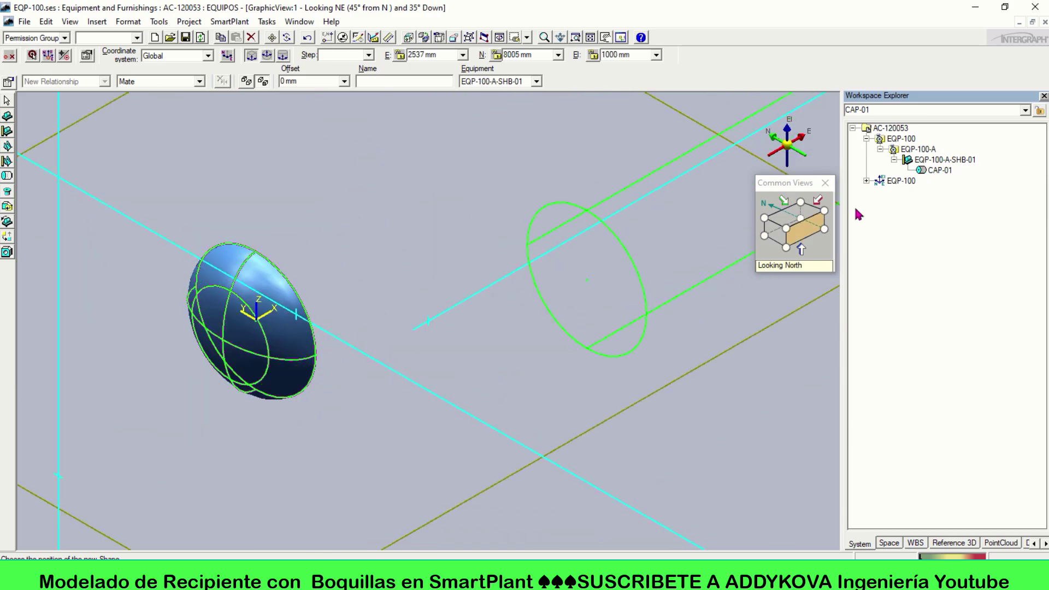
{"action": "left_click", "coordinate": [805, 224]}
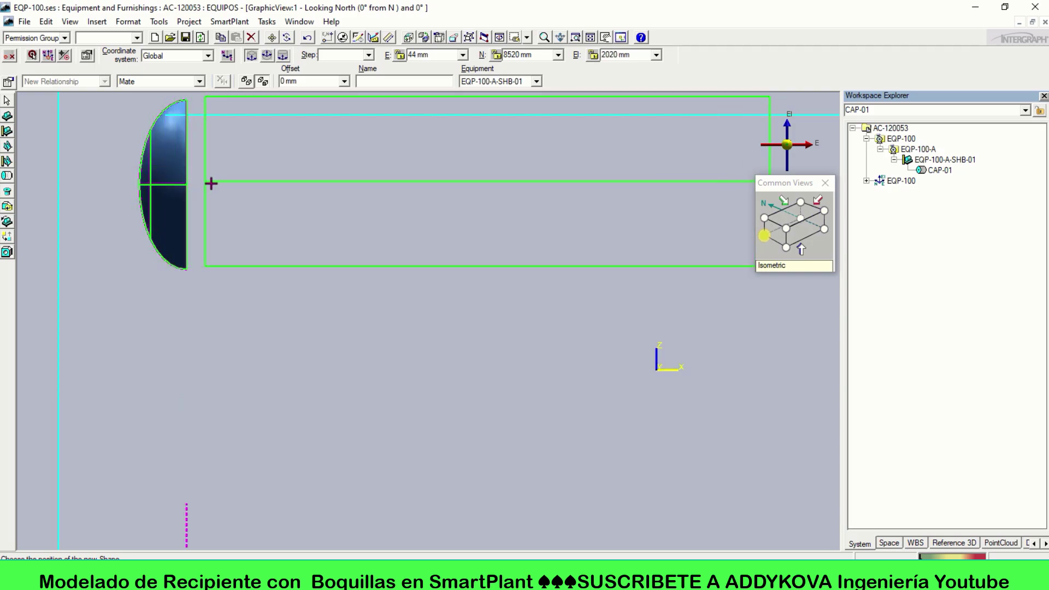
{"action": "scroll", "coordinate": [409, 160], "scroll_direction": "down", "scroll_amount": 3}
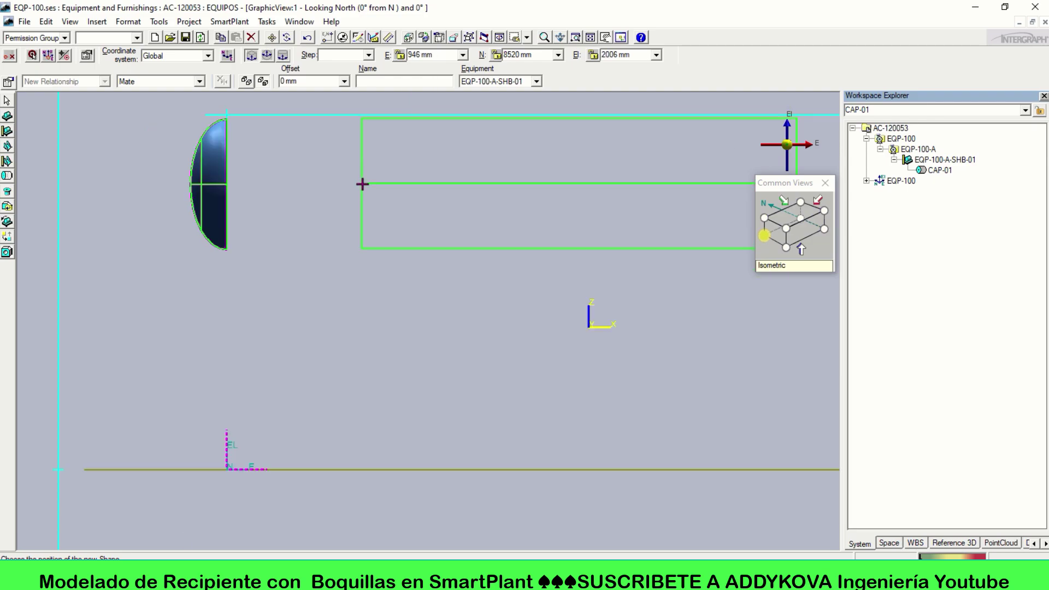
{"action": "left_click", "coordinate": [442, 56]}
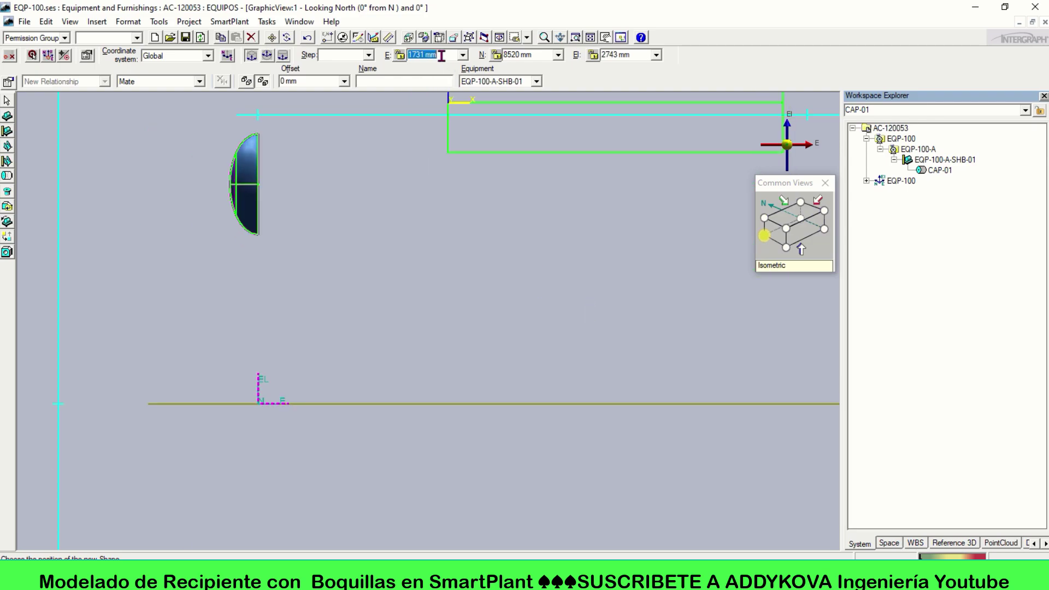
{"action": "type", "text": "254"}
{"action": "left_click", "coordinate": [543, 55]}
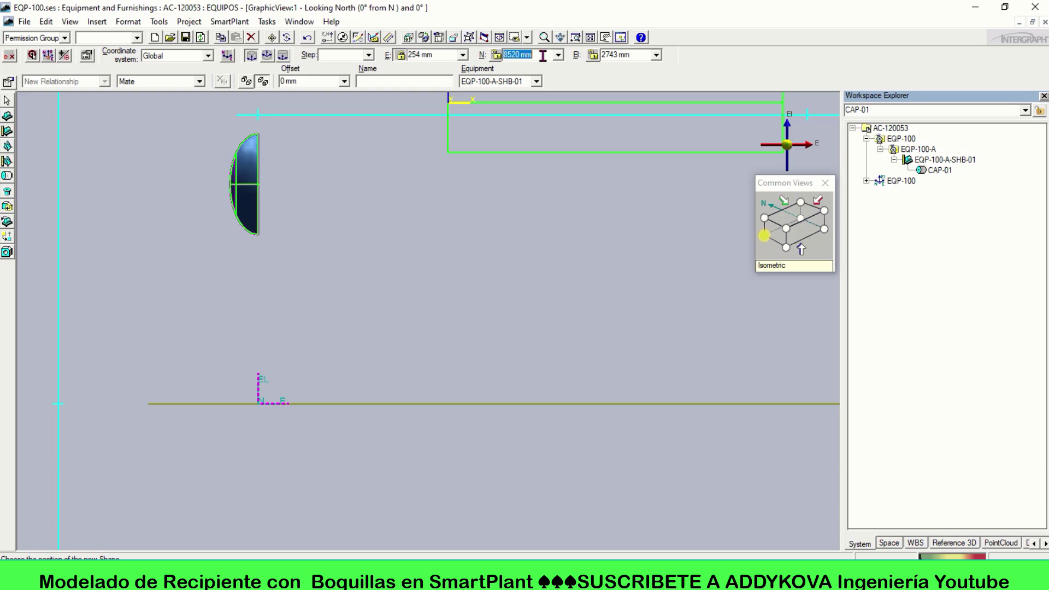
{"action": "type", "text": "8000"}
{"action": "left_click", "coordinate": [640, 55]}
{"action": "type", "text": "2000"}
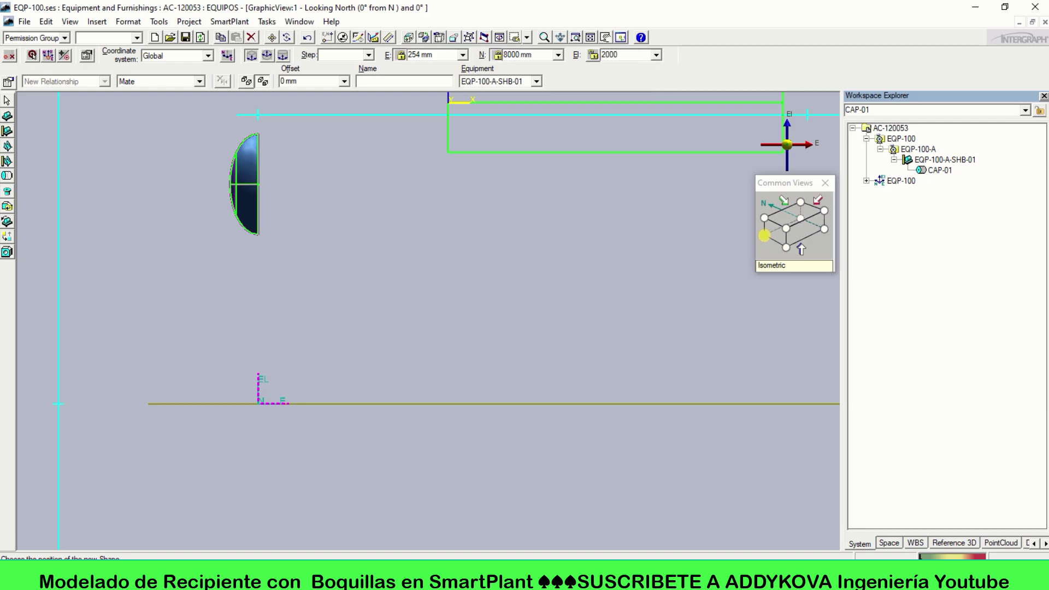
{"action": "key", "text": "Return"}
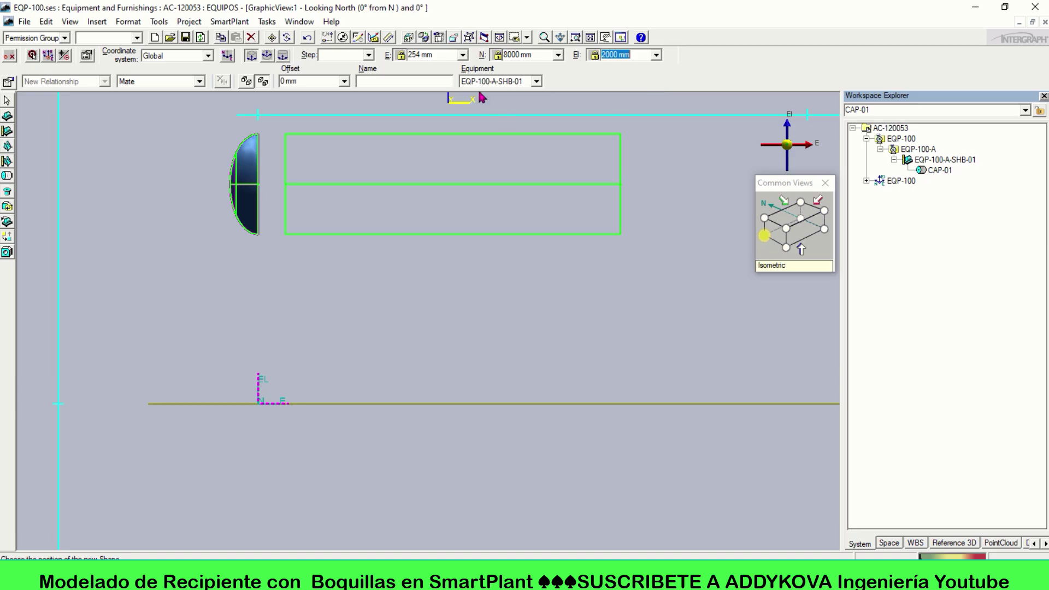
Set East to 0 mm so the shell meets the head, and place CAN-01.
{"action": "left_click", "coordinate": [441, 54]}
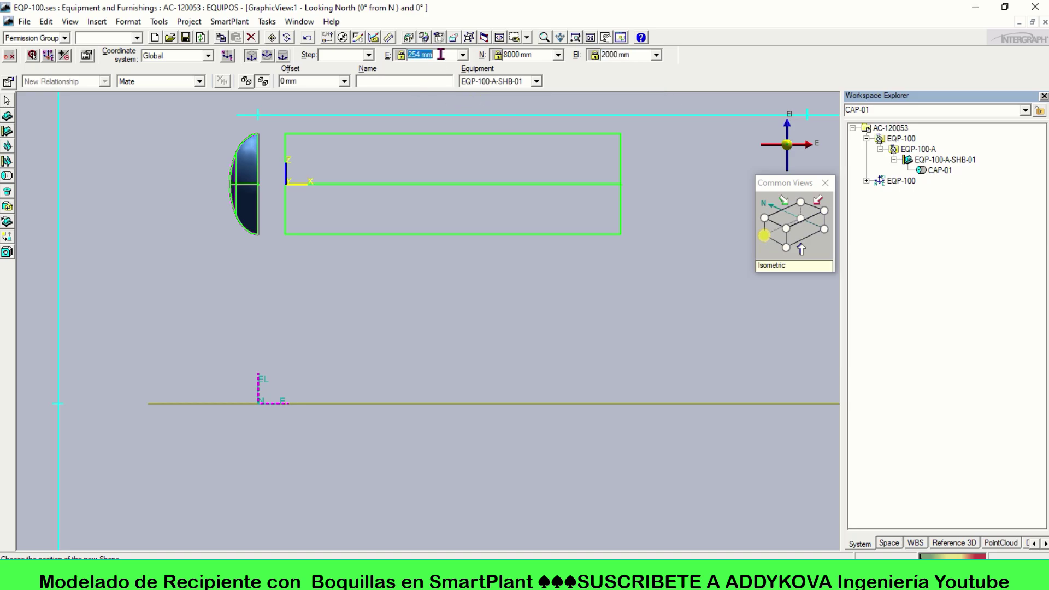
{"action": "type", "text": "0"}
{"action": "key", "text": "Return"}
{"action": "left_click", "coordinate": [448, 281]}
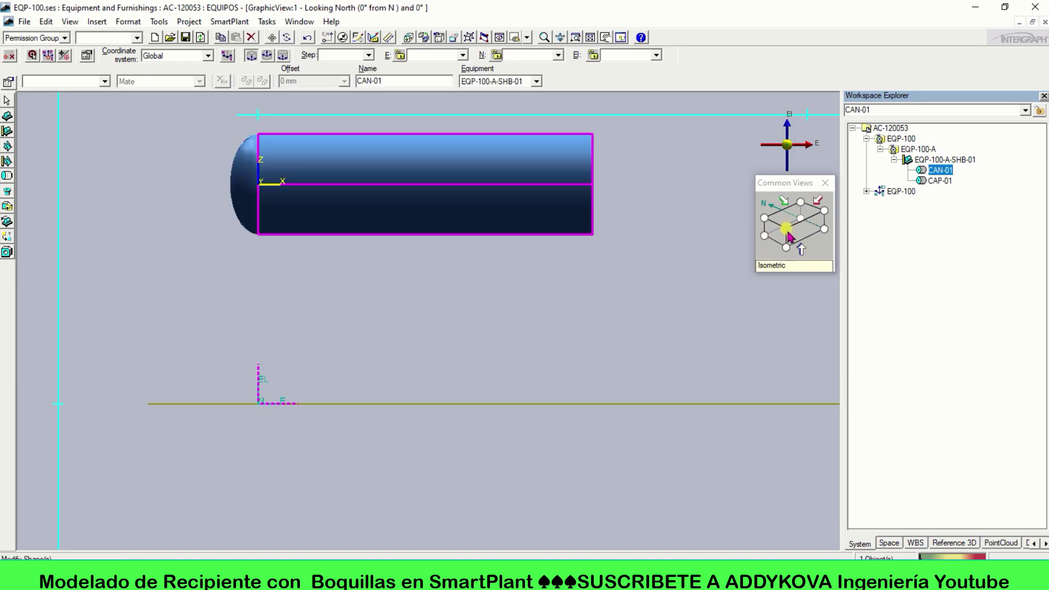
{"action": "left_click", "coordinate": [765, 236]}
{"action": "scroll", "coordinate": [500, 308], "scroll_direction": "up", "scroll_amount": 3}
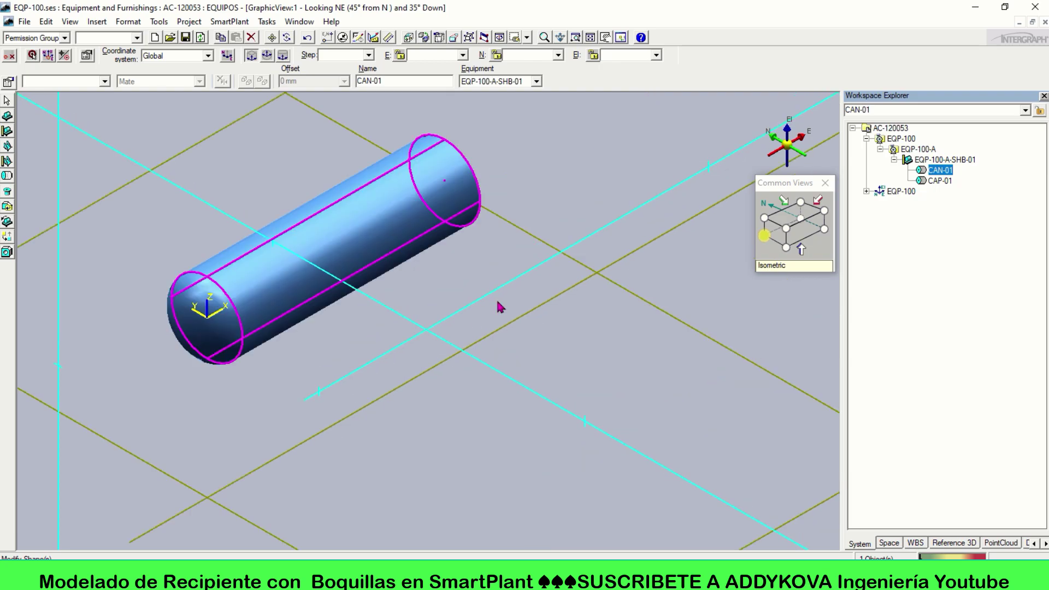
{"action": "left_click", "coordinate": [533, 178]}
{"action": "left_click", "coordinate": [939, 170]}
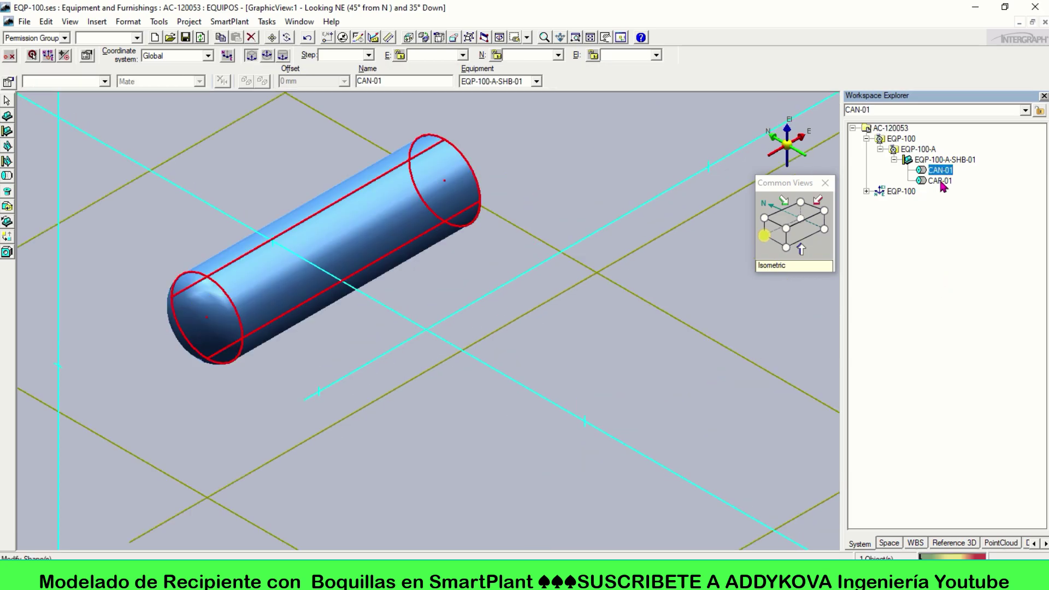
{"action": "left_click", "coordinate": [940, 181]}
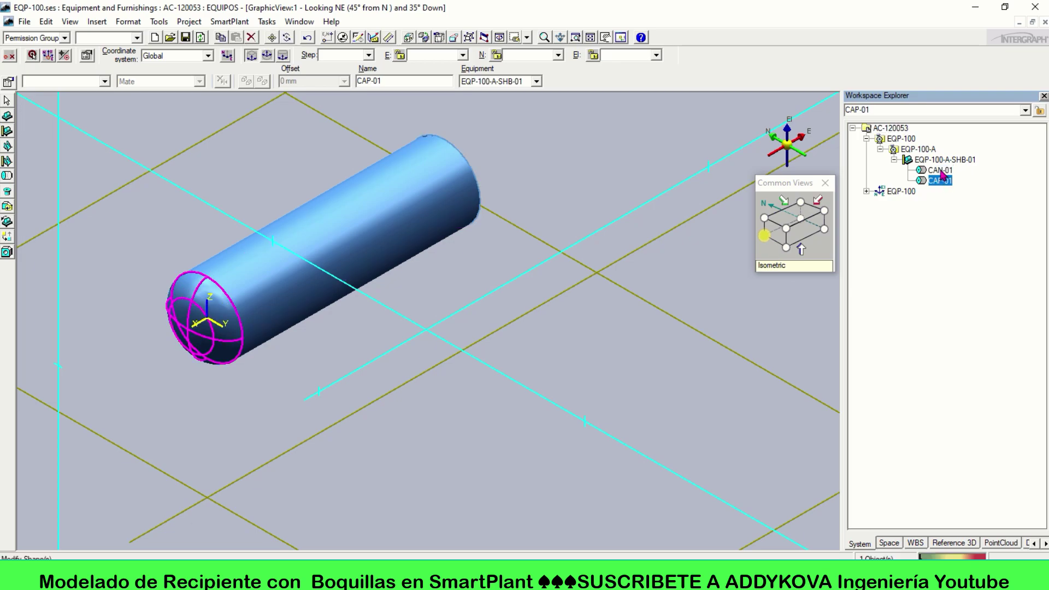
{"action": "left_click", "coordinate": [941, 171]}
{"action": "scroll", "coordinate": [281, 197], "scroll_direction": "up", "scroll_amount": 2}
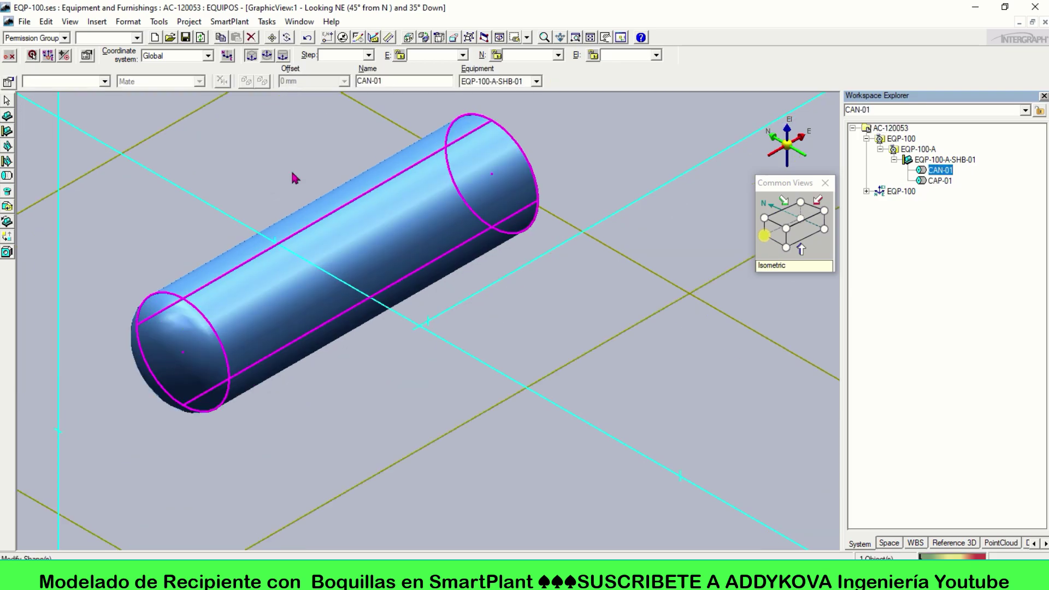
{"action": "left_click", "coordinate": [806, 229]}
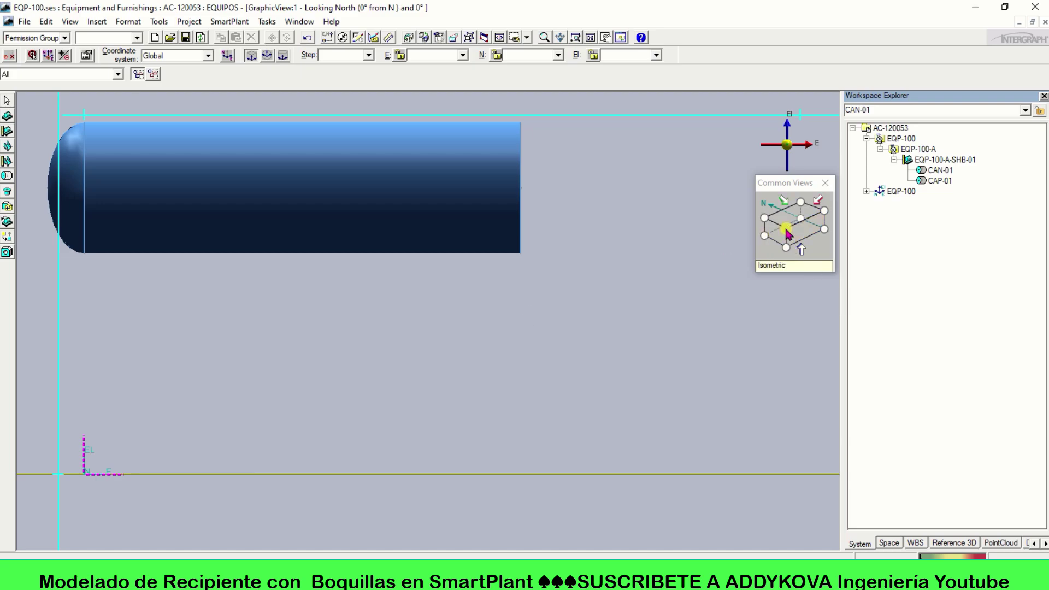
{"action": "left_click", "coordinate": [786, 229]}
{"action": "scroll", "coordinate": [370, 319], "scroll_direction": "up", "scroll_amount": 1}
{"action": "scroll", "coordinate": [312, 211], "scroll_direction": "up", "scroll_amount": 2}
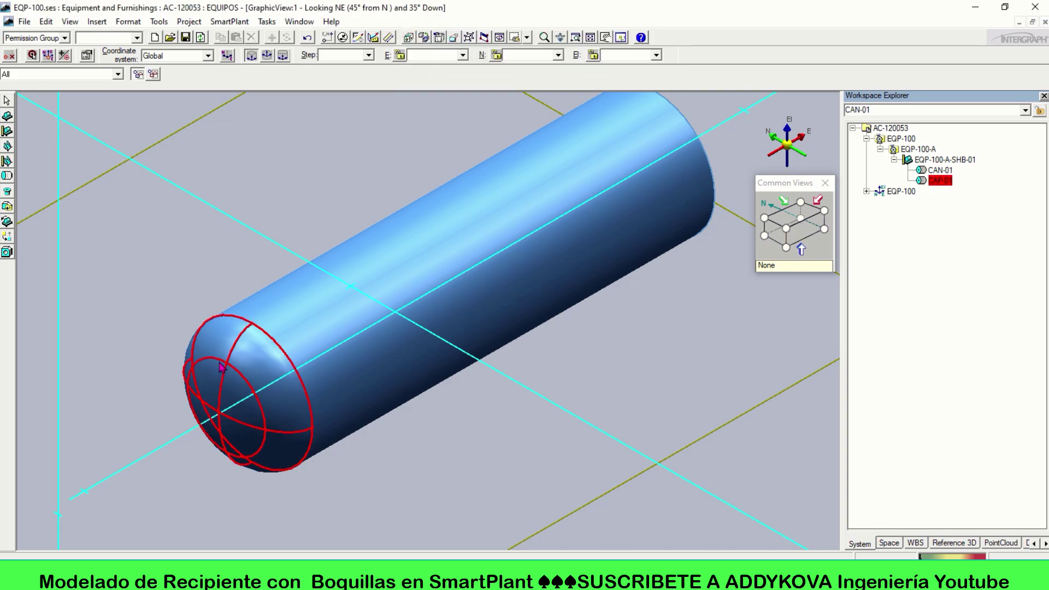
{"action": "scroll", "coordinate": [157, 276], "scroll_direction": "down", "scroll_amount": 2}
{"action": "scroll", "coordinate": [154, 301], "scroll_direction": "up", "scroll_amount": 1}
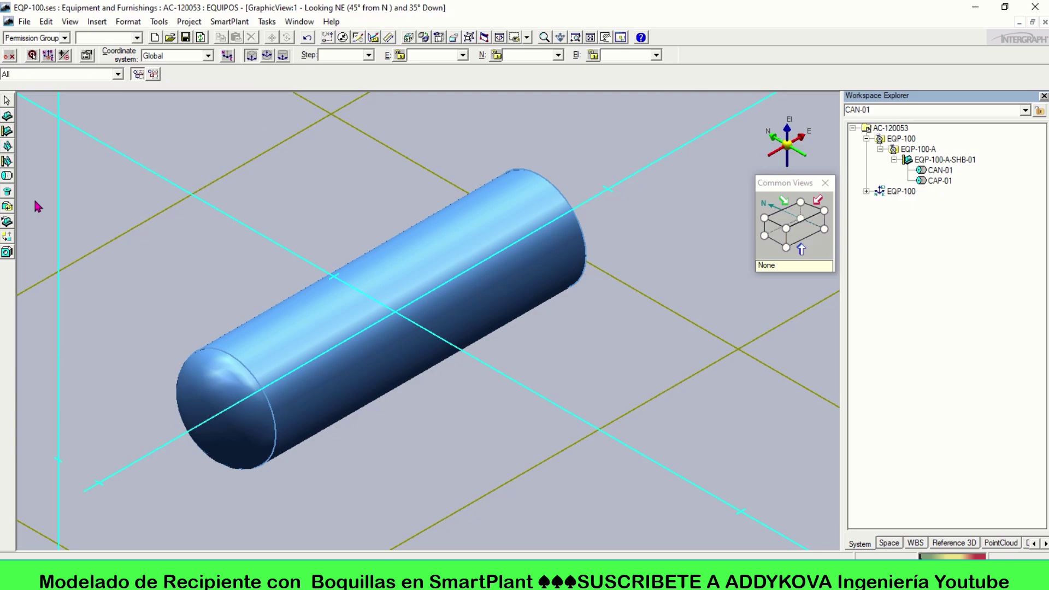
Add an elliptical head named CAP-02 (A 914 mm, B 254 mm) to the vessel.
{"action": "left_click", "coordinate": [7, 176]}
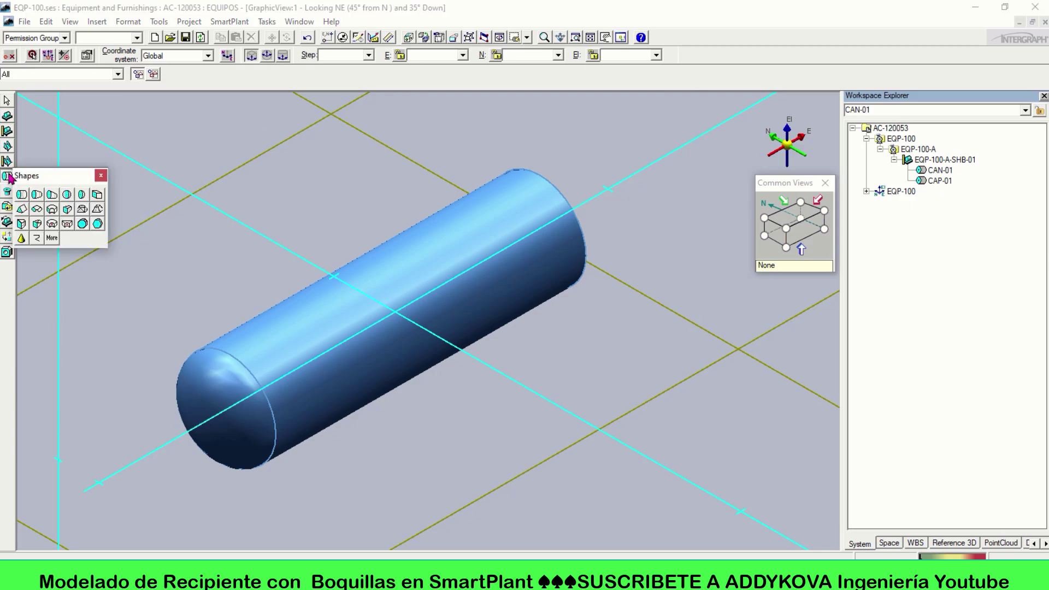
{"action": "left_click", "coordinate": [81, 197]}
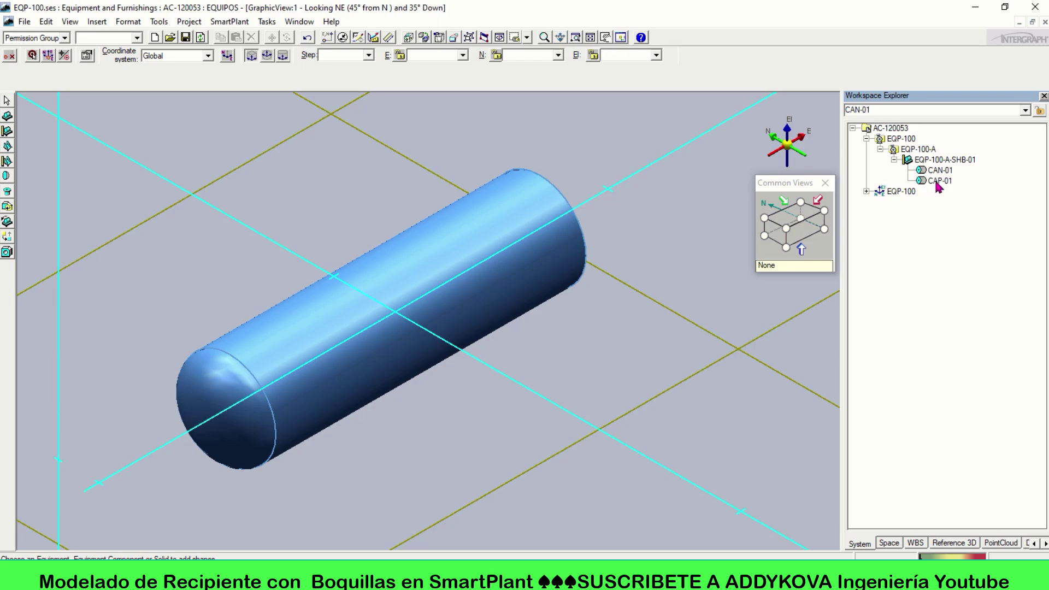
{"action": "left_click", "coordinate": [946, 164]}
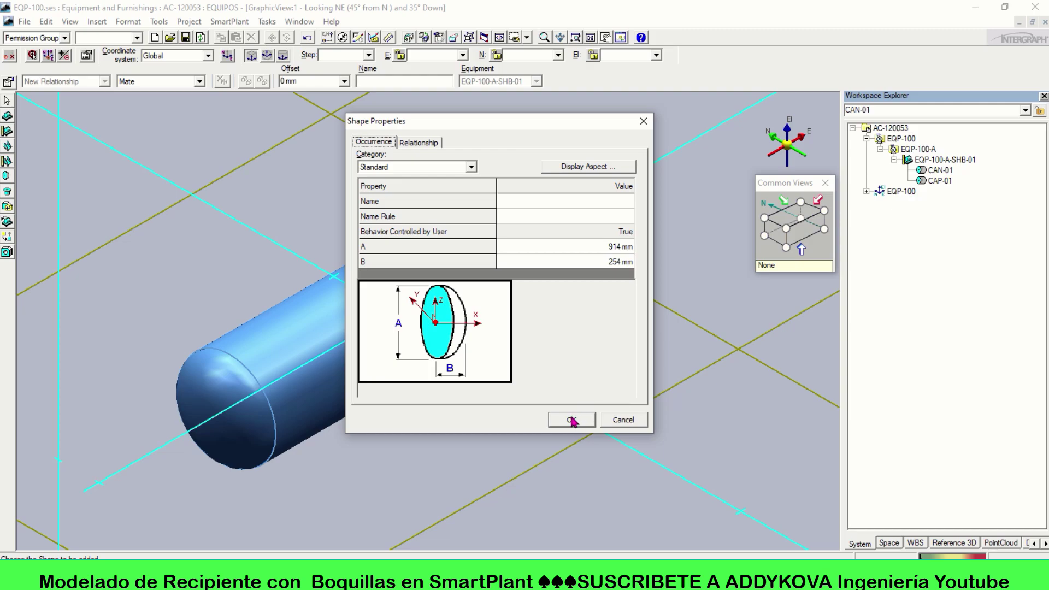
{"action": "left_click", "coordinate": [632, 200]}
{"action": "type", "text": "CAP-02"}
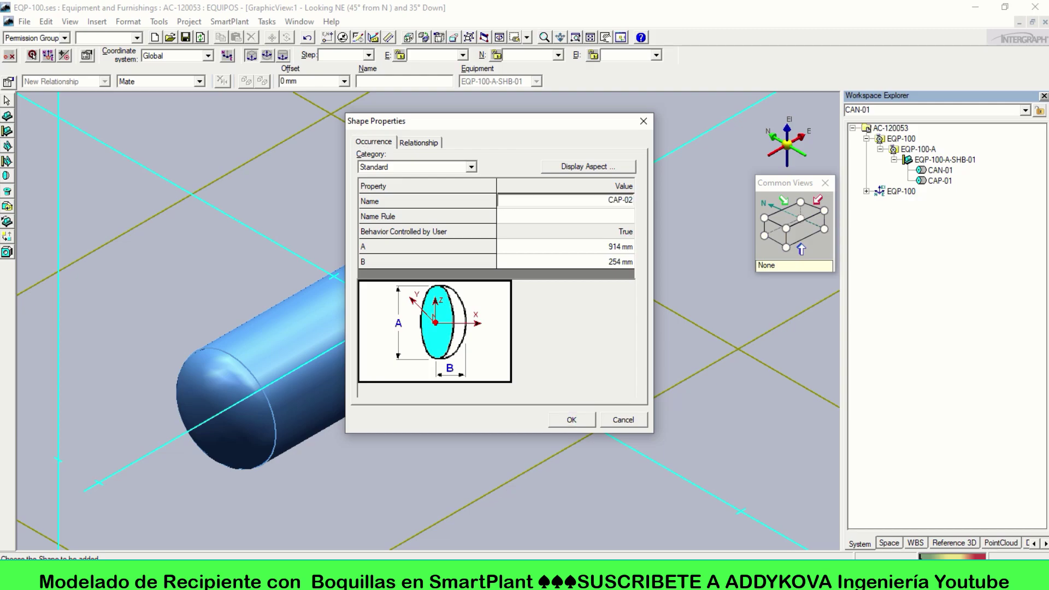
{"action": "left_click", "coordinate": [571, 419]}
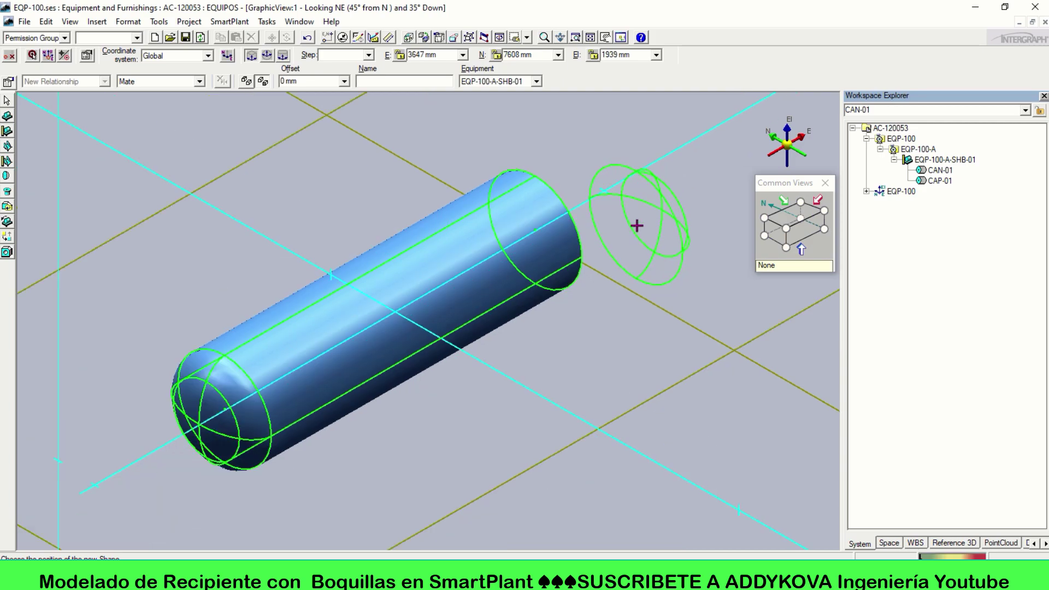
Place CAP-02 at E 3048 mm, N 8000 mm, El 2000 mm, then view looking north.
{"action": "left_click", "coordinate": [451, 56]}
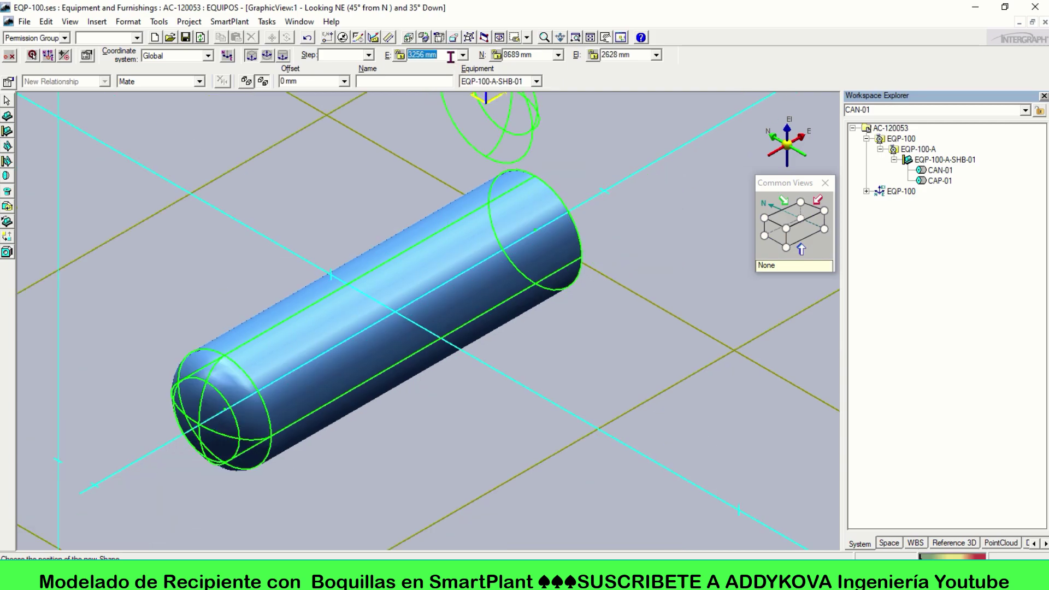
{"action": "type", "text": "3048"}
{"action": "left_click", "coordinate": [540, 56]}
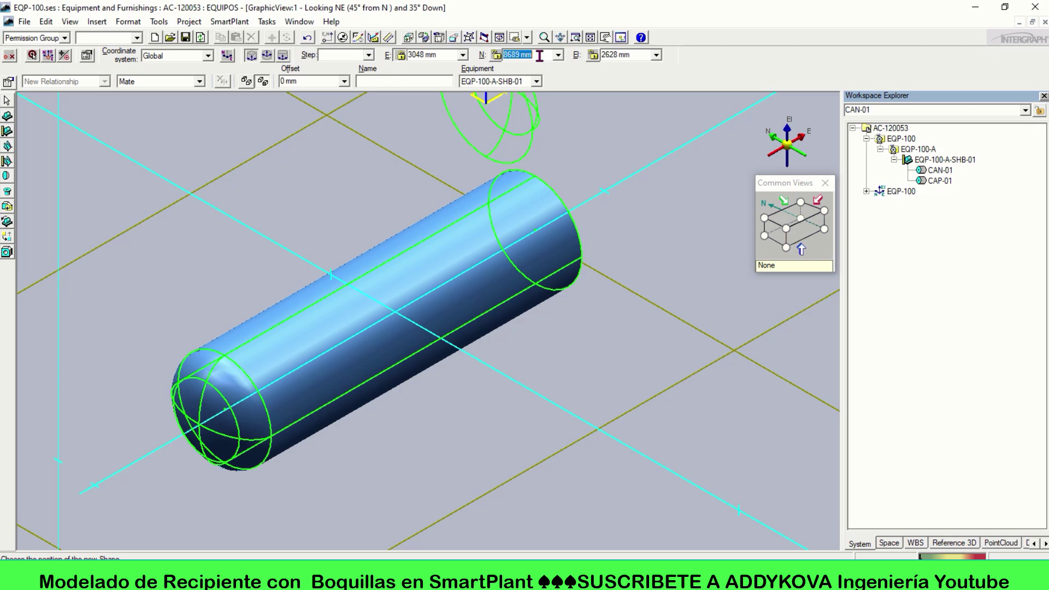
{"action": "type", "text": "8000"}
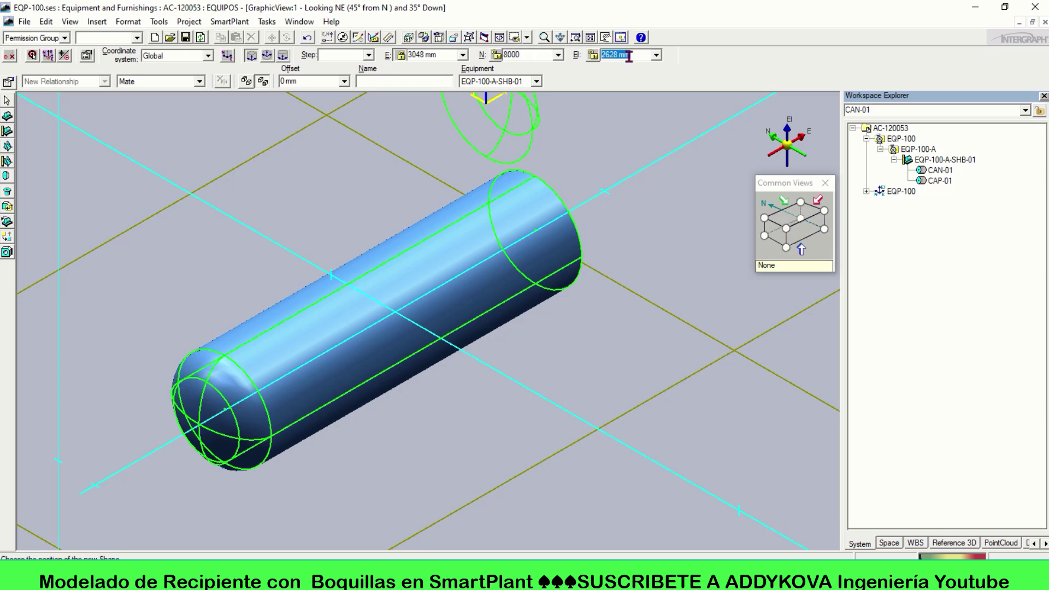
{"action": "type", "text": "2000"}
{"action": "key", "text": "Return"}
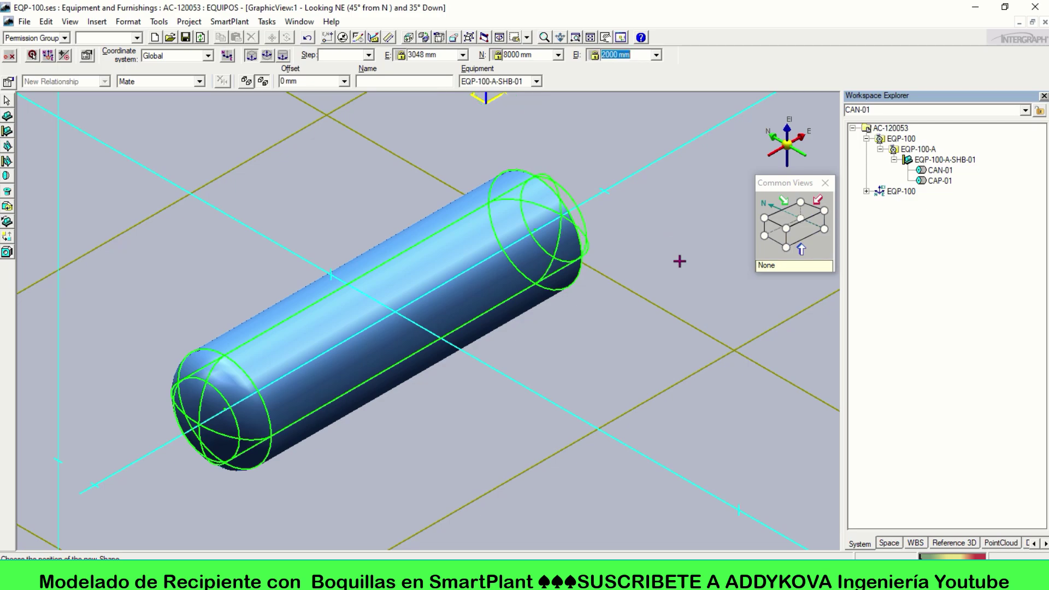
{"action": "left_click", "coordinate": [680, 261]}
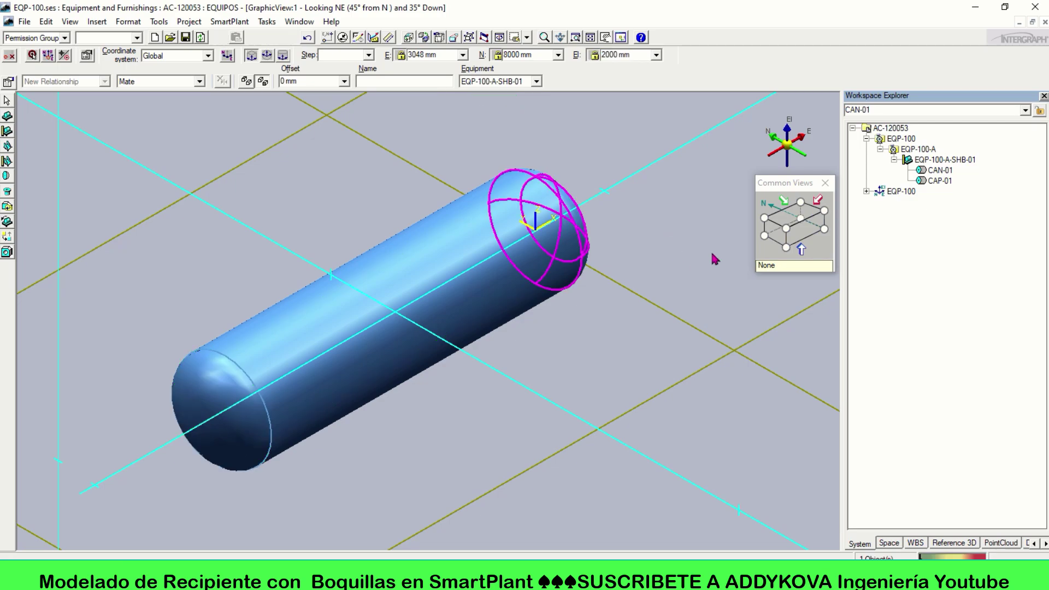
{"action": "left_click", "coordinate": [810, 236]}
{"action": "key", "text": "Escape"}
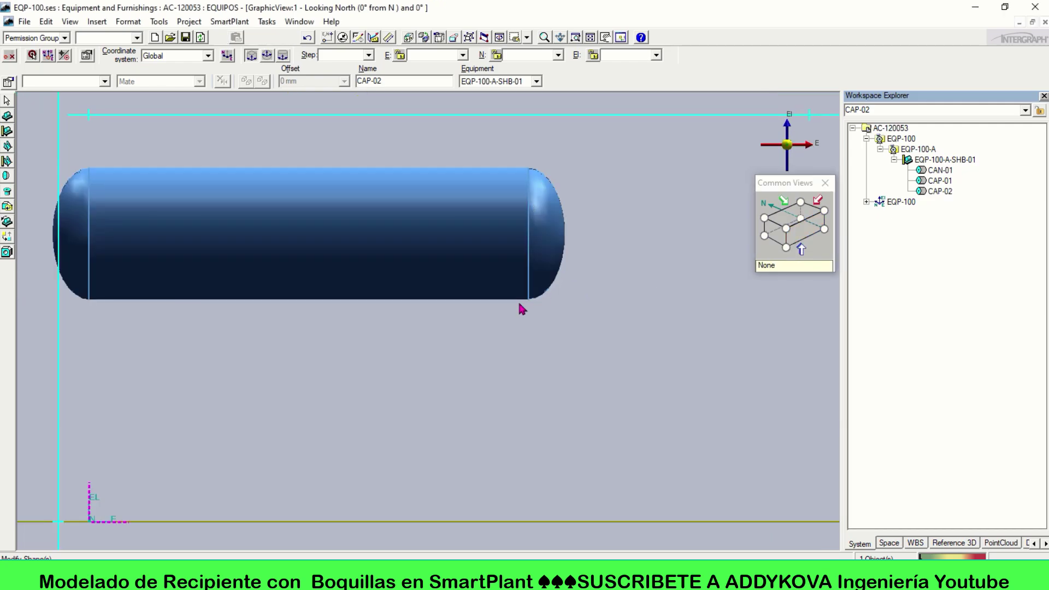
Select vessel EQP-100-A-SHB-01 and inspect both heads from the Common Views directions.
{"action": "scroll", "coordinate": [313, 228], "scroll_direction": "up", "scroll_amount": 2}
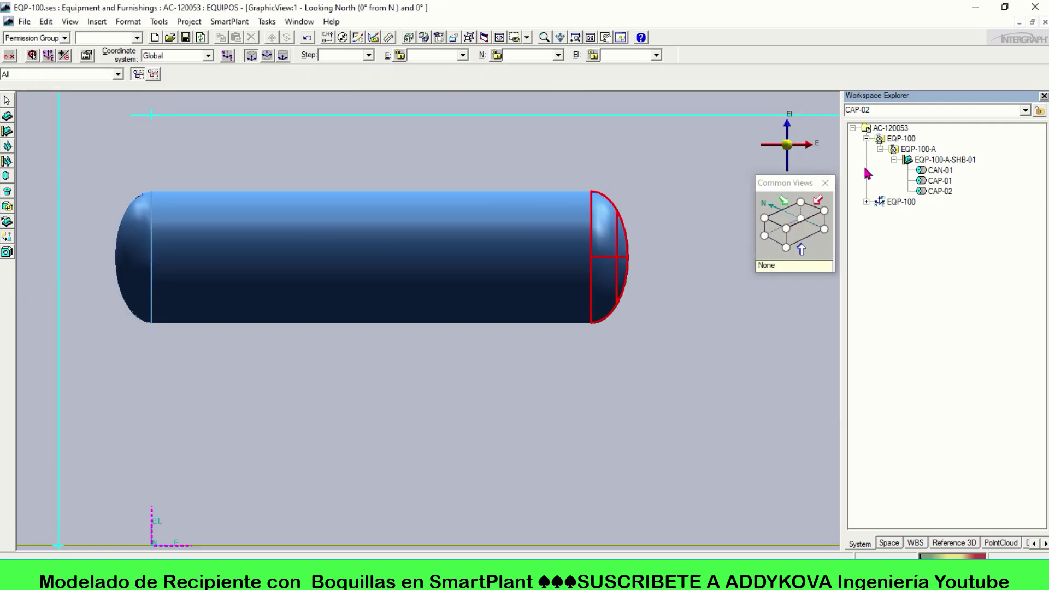
{"action": "left_click", "coordinate": [944, 160]}
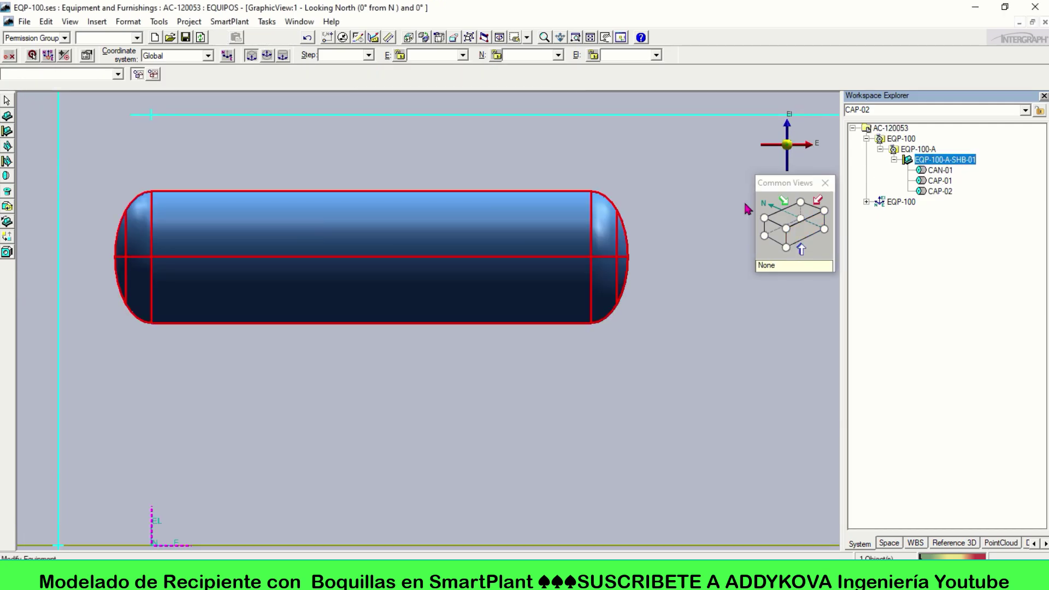
{"action": "left_click", "coordinate": [799, 220]}
{"action": "left_click", "coordinate": [800, 220]}
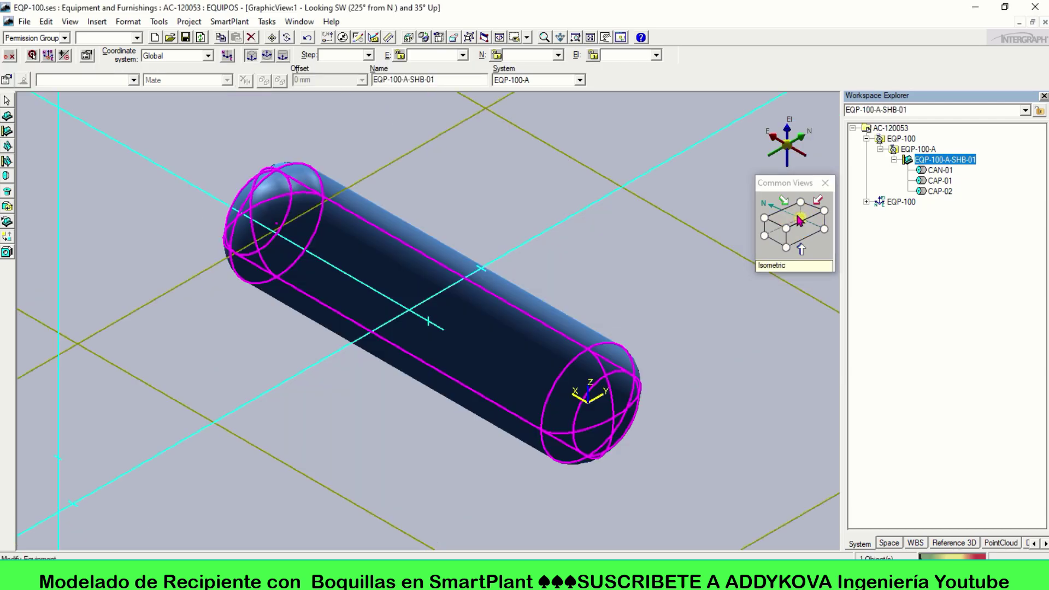
{"action": "left_click", "coordinate": [792, 220]}
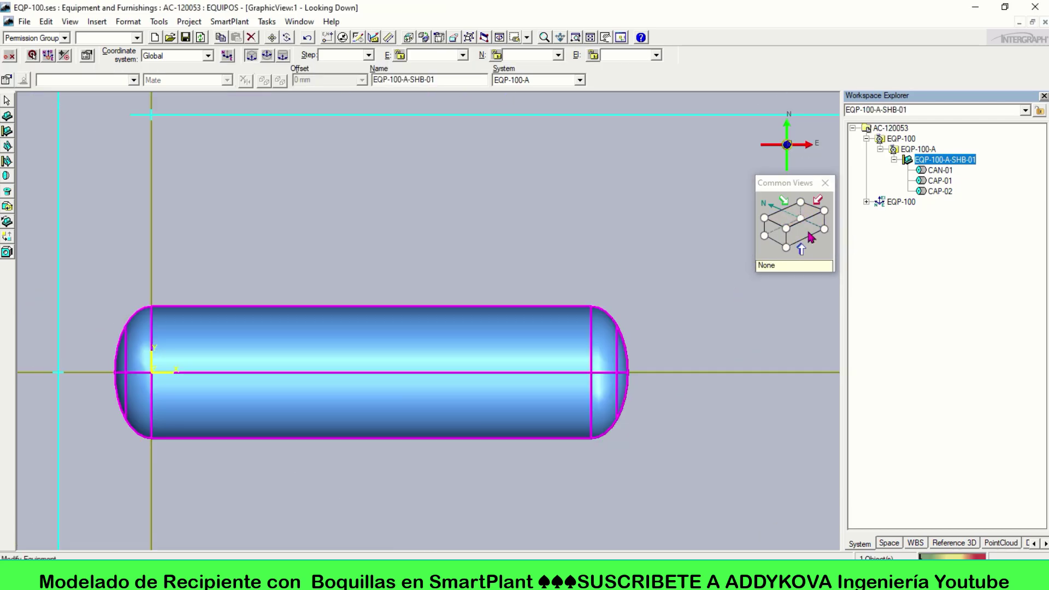
{"action": "left_click", "coordinate": [786, 247]}
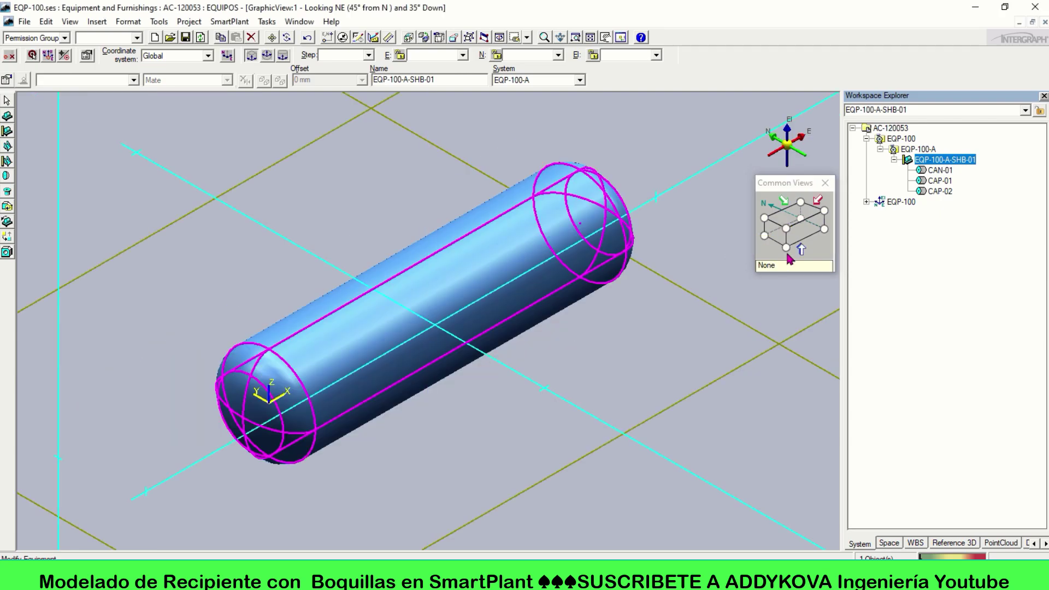
{"action": "left_click", "coordinate": [780, 238]}
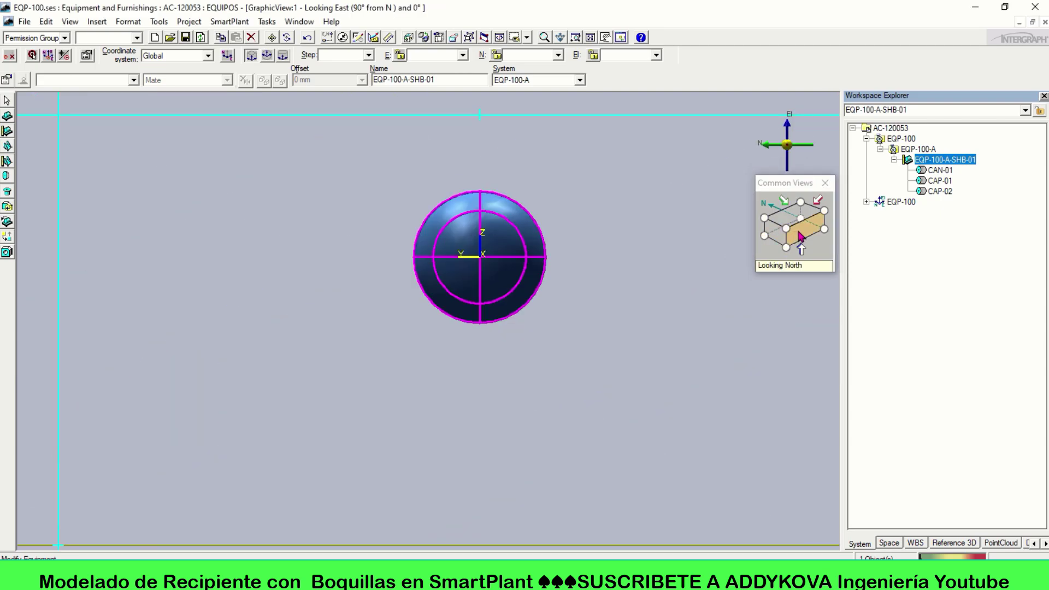
{"action": "left_click", "coordinate": [799, 233]}
{"action": "left_click", "coordinate": [824, 212]}
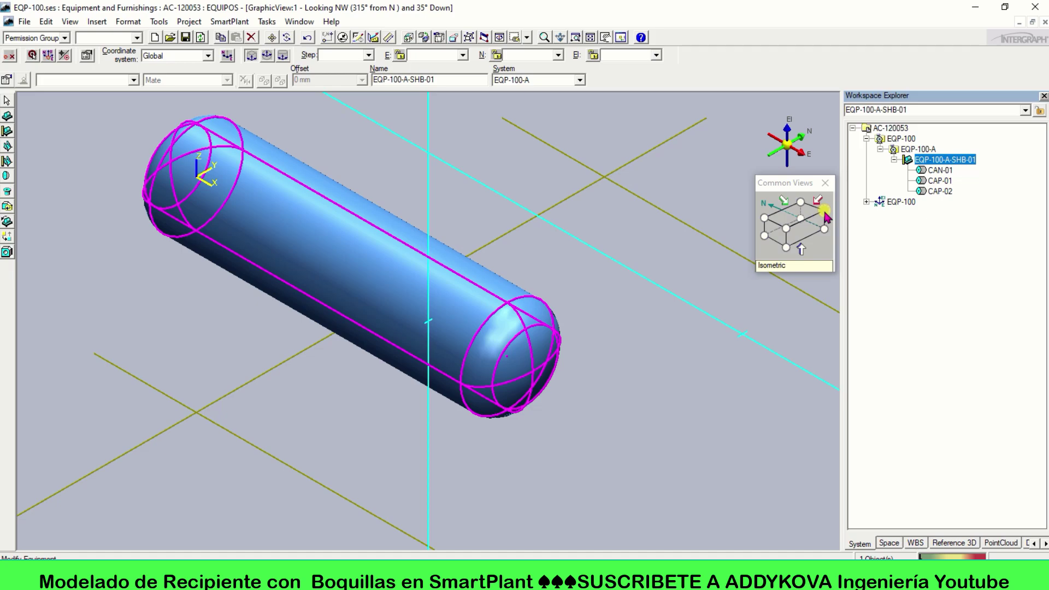
{"action": "left_click", "coordinate": [800, 203]}
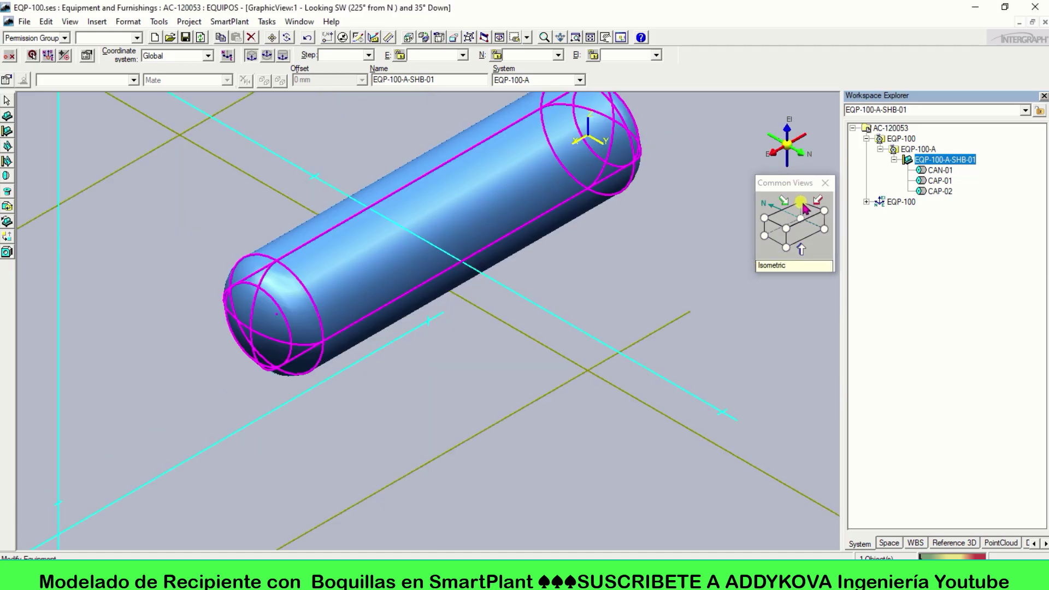
{"action": "left_click", "coordinate": [765, 221]}
{"action": "left_click", "coordinate": [783, 228]}
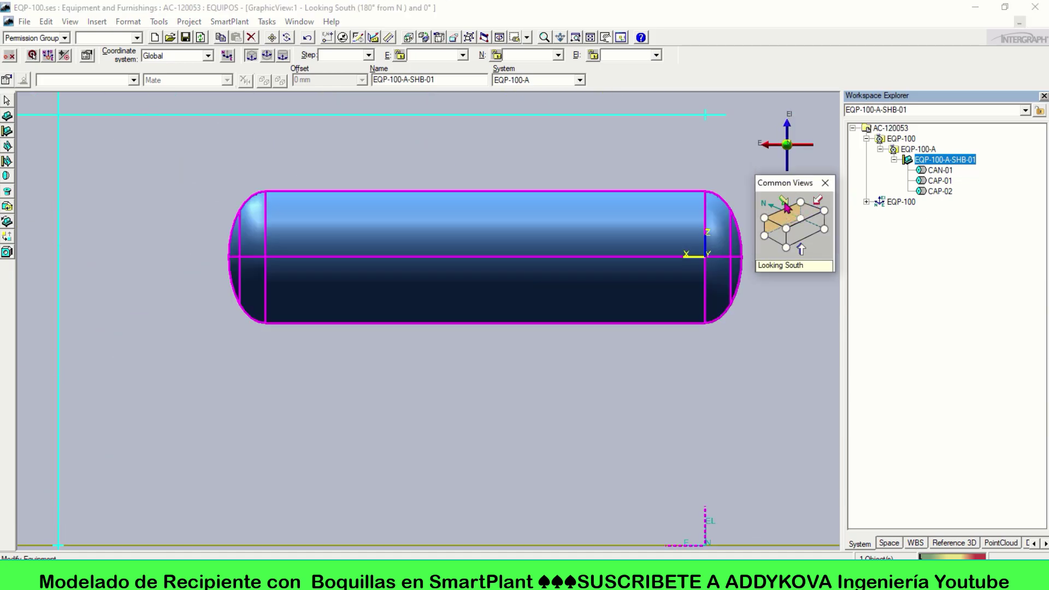
{"action": "left_click", "coordinate": [814, 244]}
{"action": "left_click", "coordinate": [786, 231]}
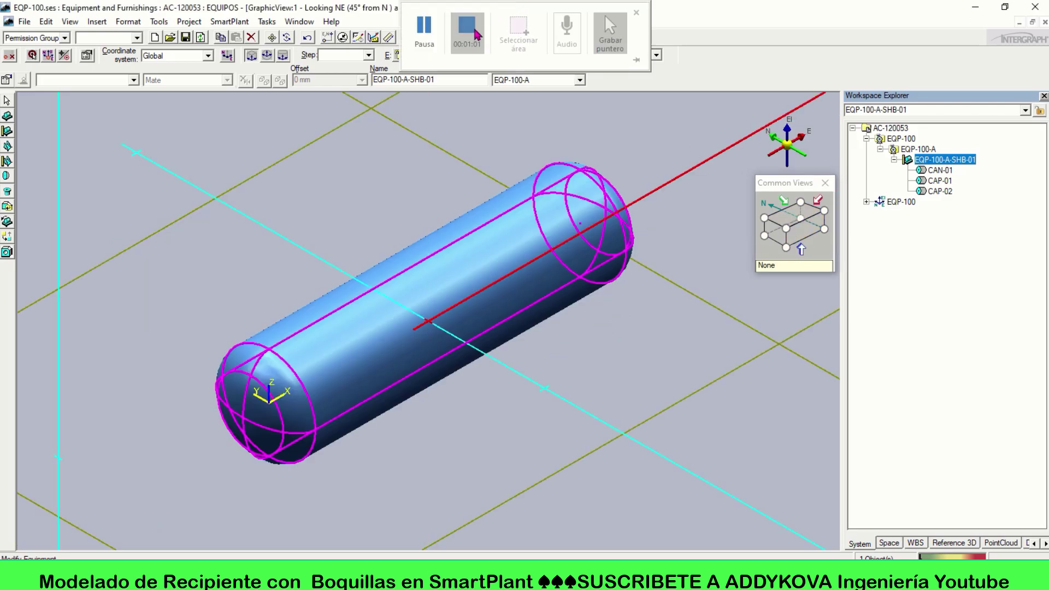
{"action": "key", "text": "Escape"}
{"action": "scroll", "coordinate": [111, 374], "scroll_direction": "up", "scroll_amount": 2}
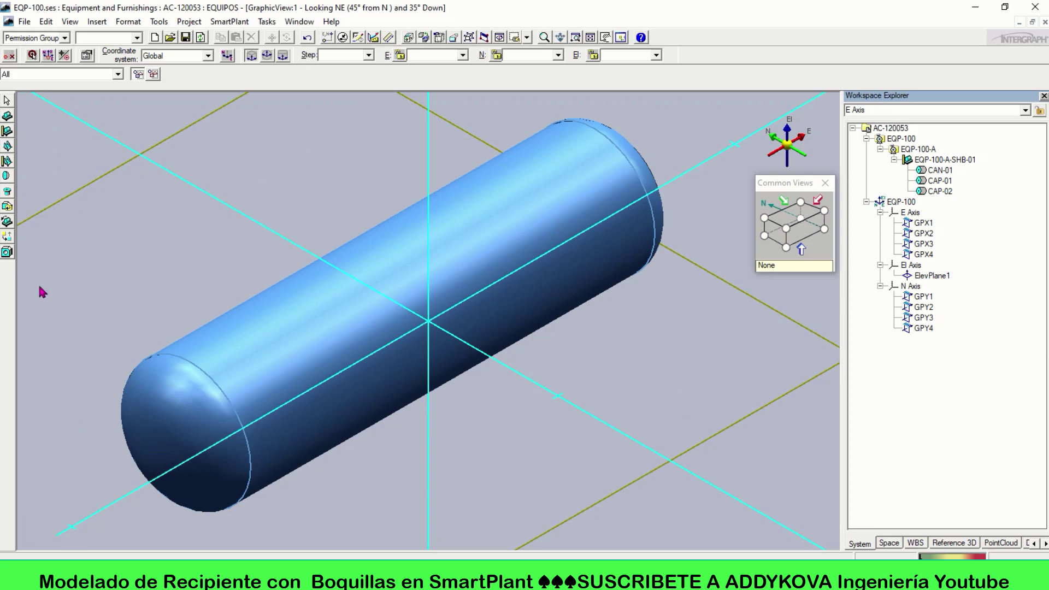
Start a nozzle on EQP-100-A-SHB-01 and set its nominal size to 8 in.
{"action": "left_click", "coordinate": [7, 192]}
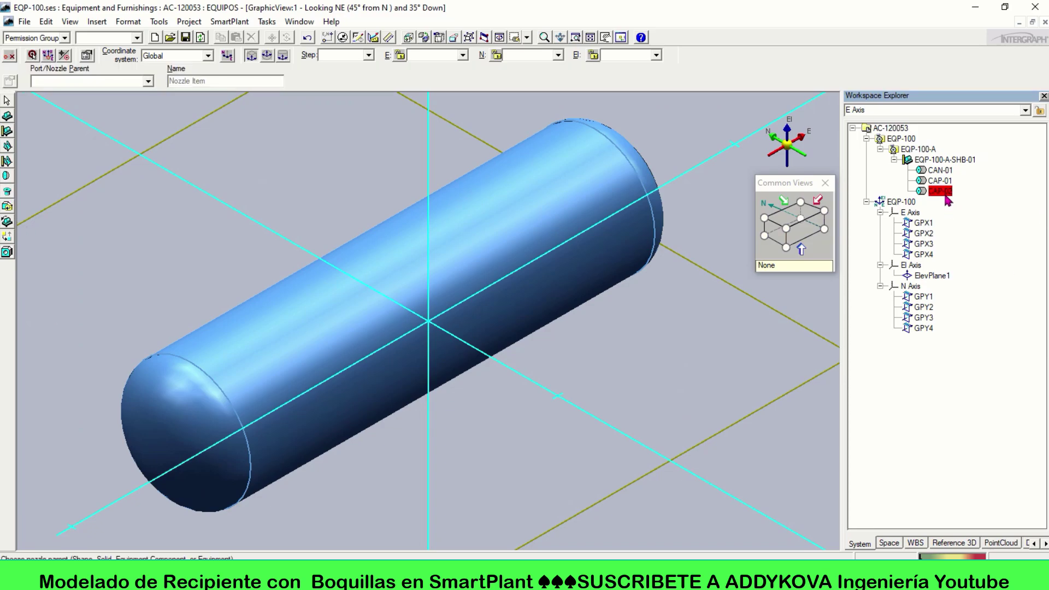
{"action": "left_click", "coordinate": [951, 160]}
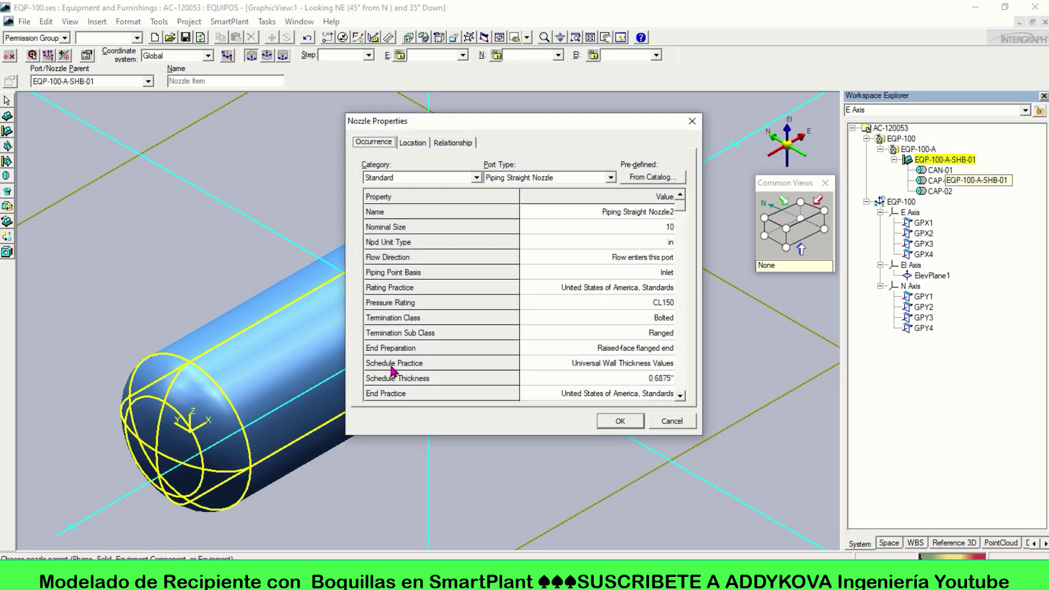
{"action": "left_click", "coordinate": [647, 229]}
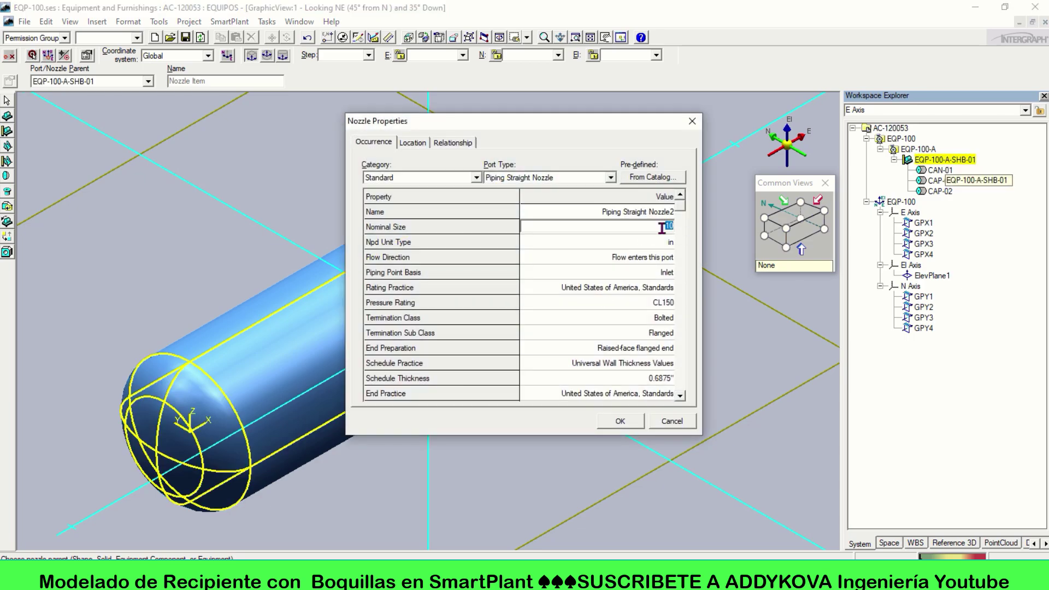
{"action": "left_click", "coordinate": [668, 240]}
{"action": "left_click", "coordinate": [638, 226]}
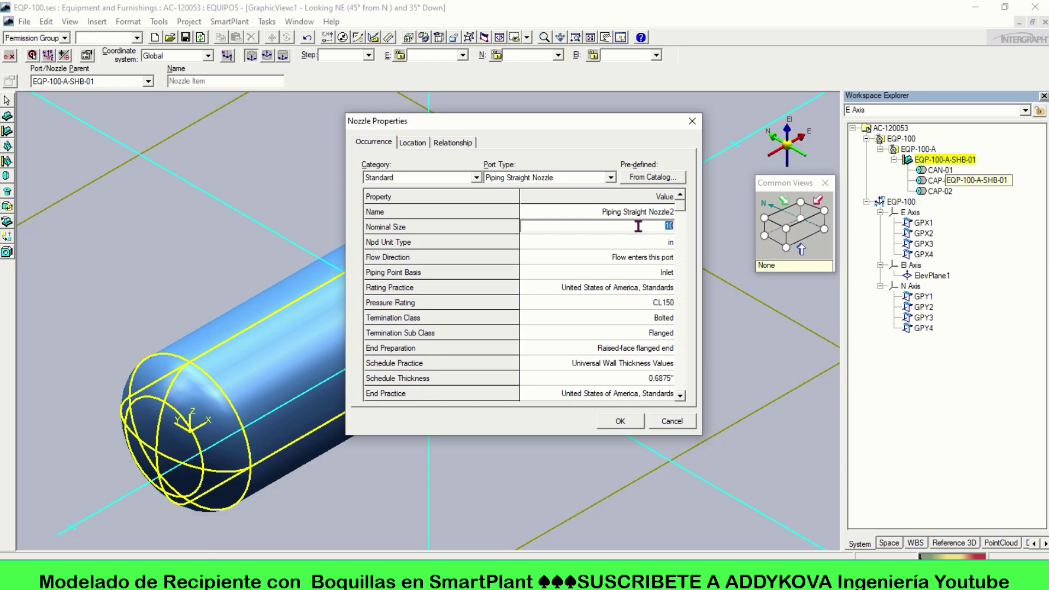
{"action": "left_click", "coordinate": [635, 217]}
{"action": "left_click", "coordinate": [551, 231]}
{"action": "left_click", "coordinate": [647, 241]}
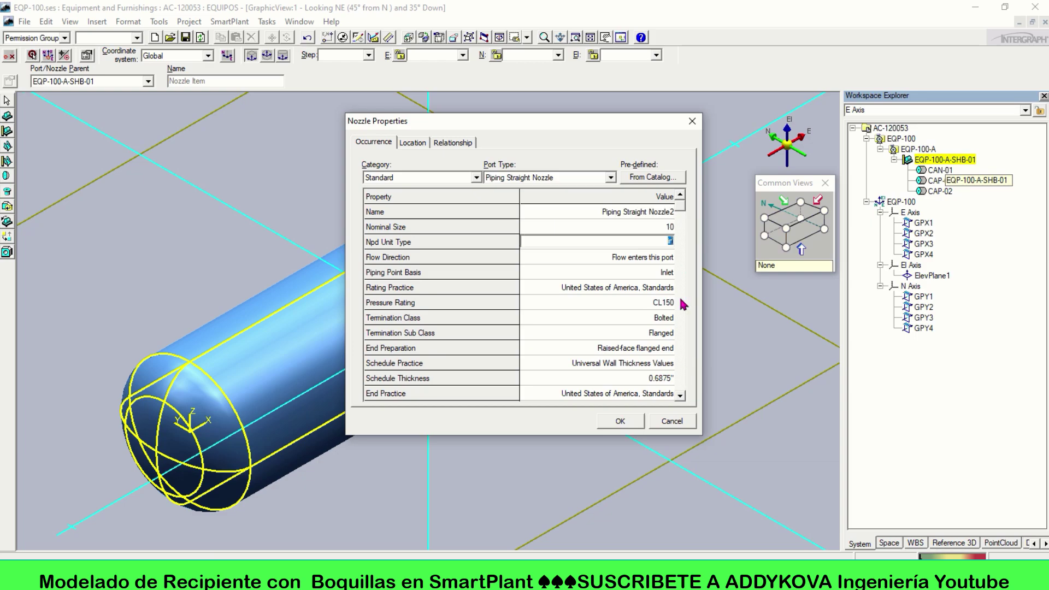
{"action": "left_click", "coordinate": [631, 259]}
{"action": "left_click", "coordinate": [664, 228]}
{"action": "type", "text": "8"}
Give the nozzle Radial placement with N1 500 mm and create Piping Straight Nozzle2.
{"action": "left_click", "coordinate": [476, 177]}
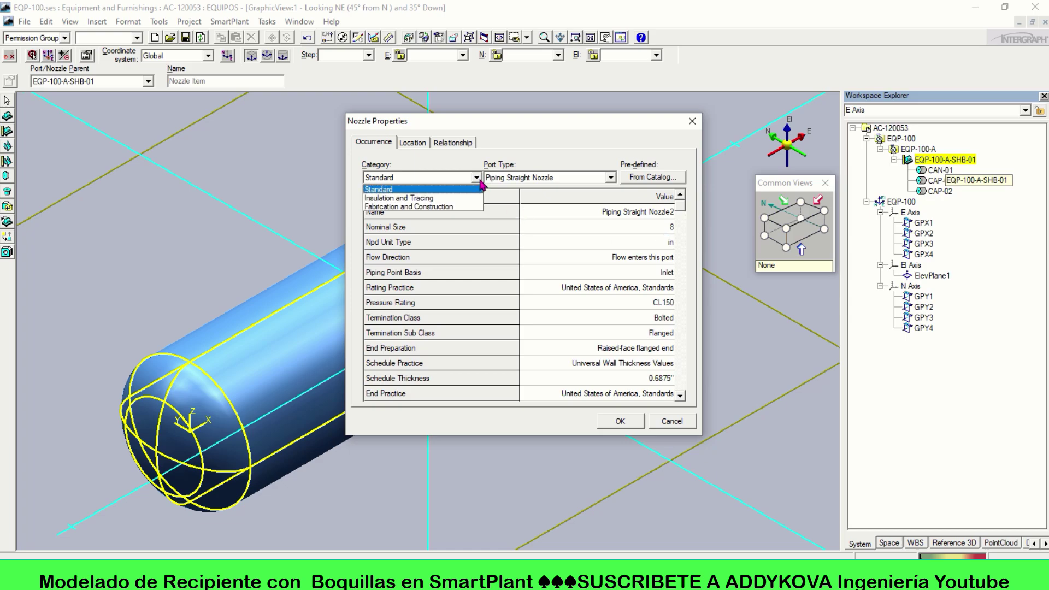
{"action": "left_click", "coordinate": [413, 142]}
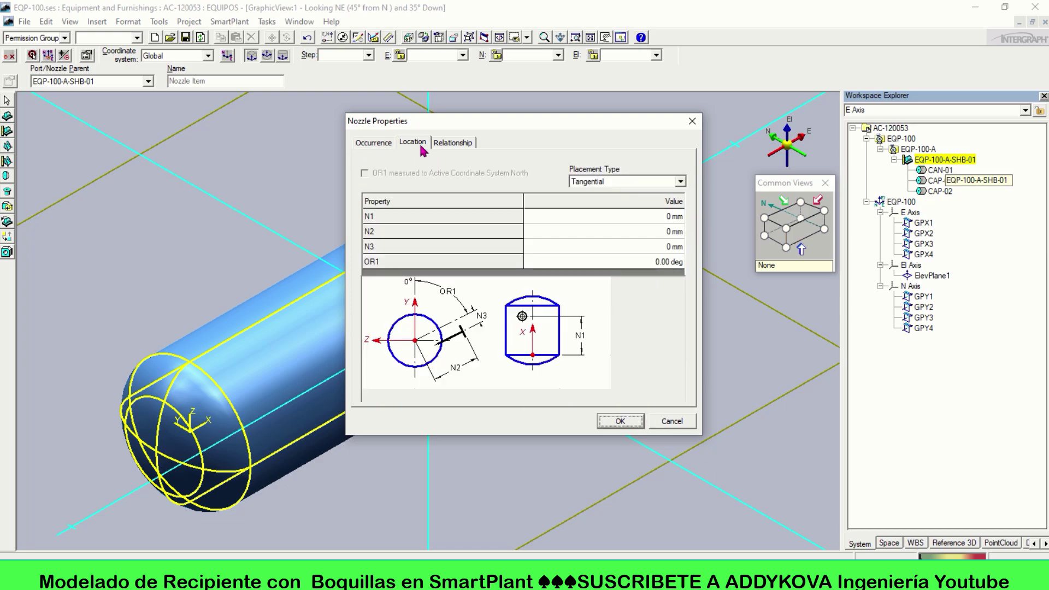
{"action": "left_click", "coordinate": [680, 181]}
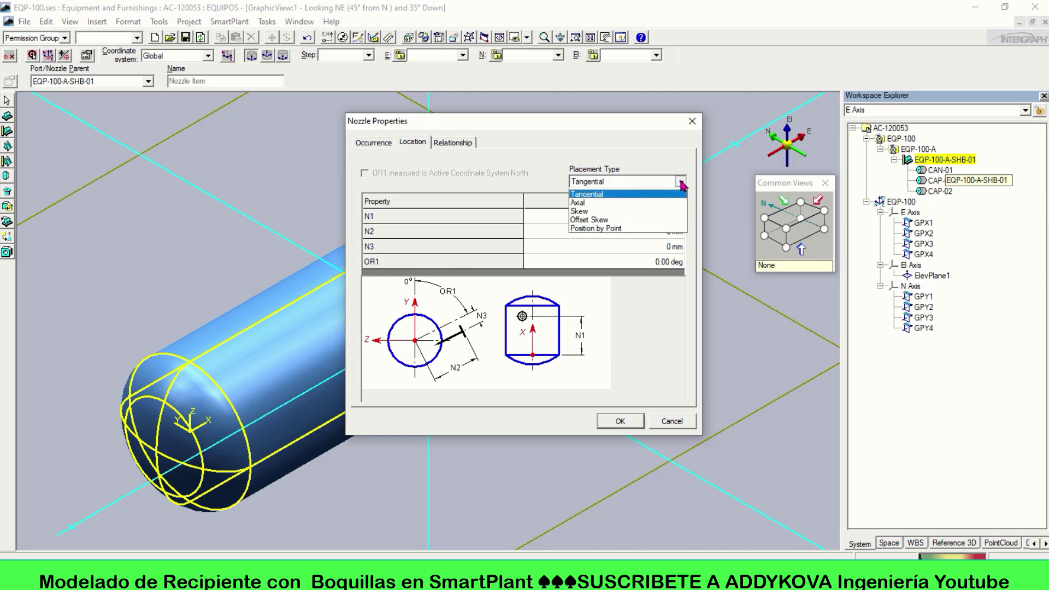
{"action": "left_click", "coordinate": [645, 203]}
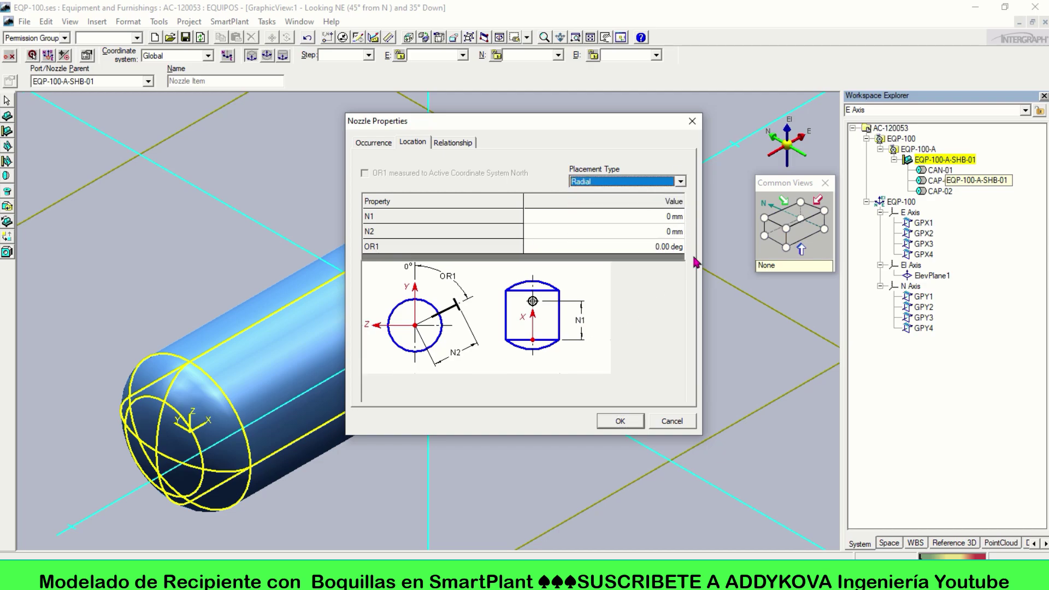
{"action": "left_click", "coordinate": [673, 216]}
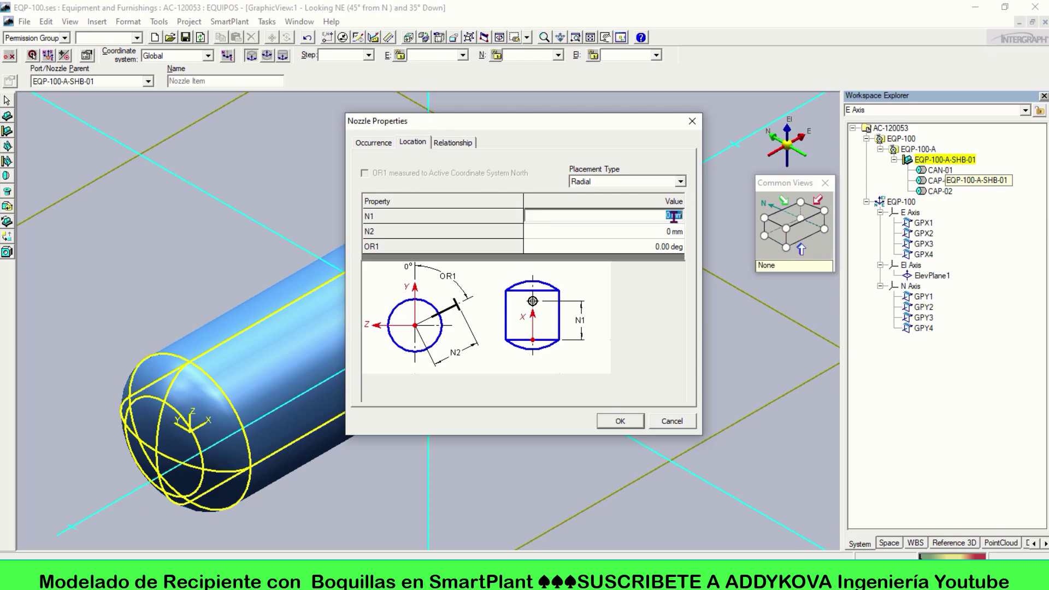
{"action": "type", "text": "500"}
{"action": "left_click", "coordinate": [376, 143]}
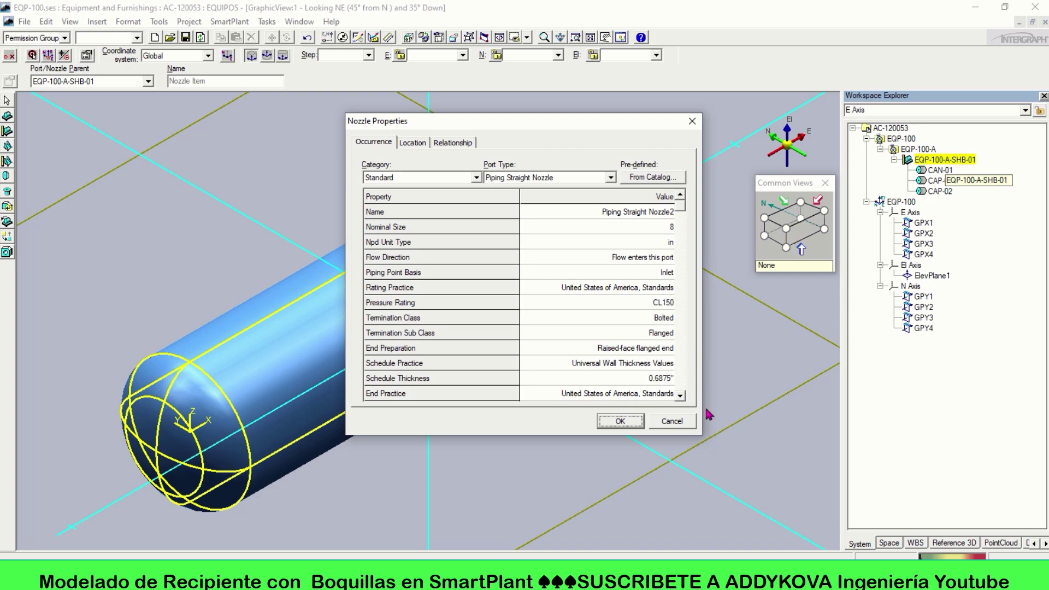
{"action": "left_click", "coordinate": [617, 421]}
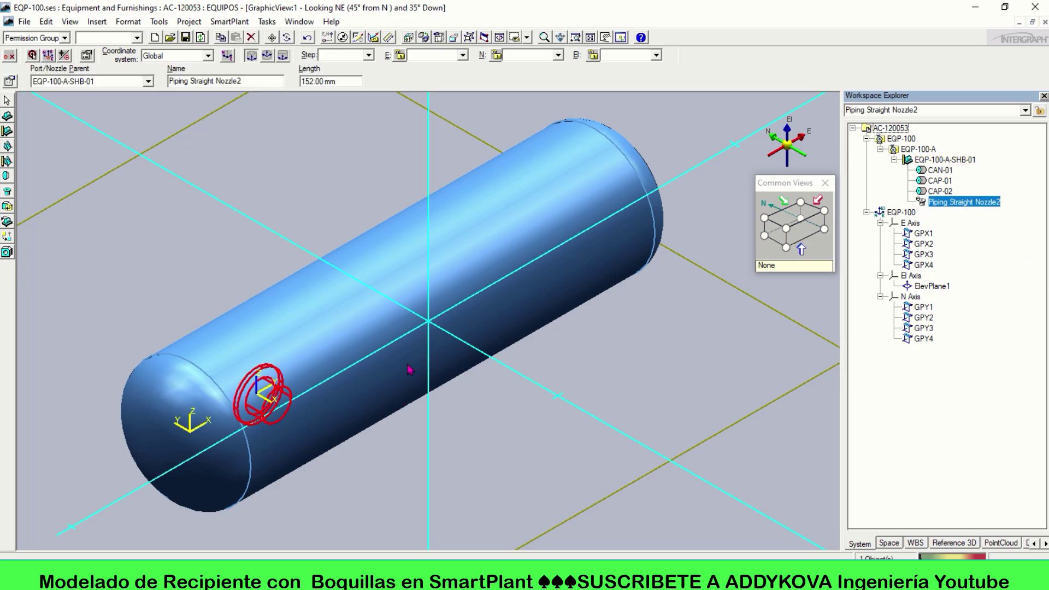
Review Piping Straight Nozzle2's properties: 152 mm length, radial N1 500 mm, N2 0 mm.
{"action": "scroll", "coordinate": [262, 437], "scroll_direction": "up", "scroll_amount": 1}
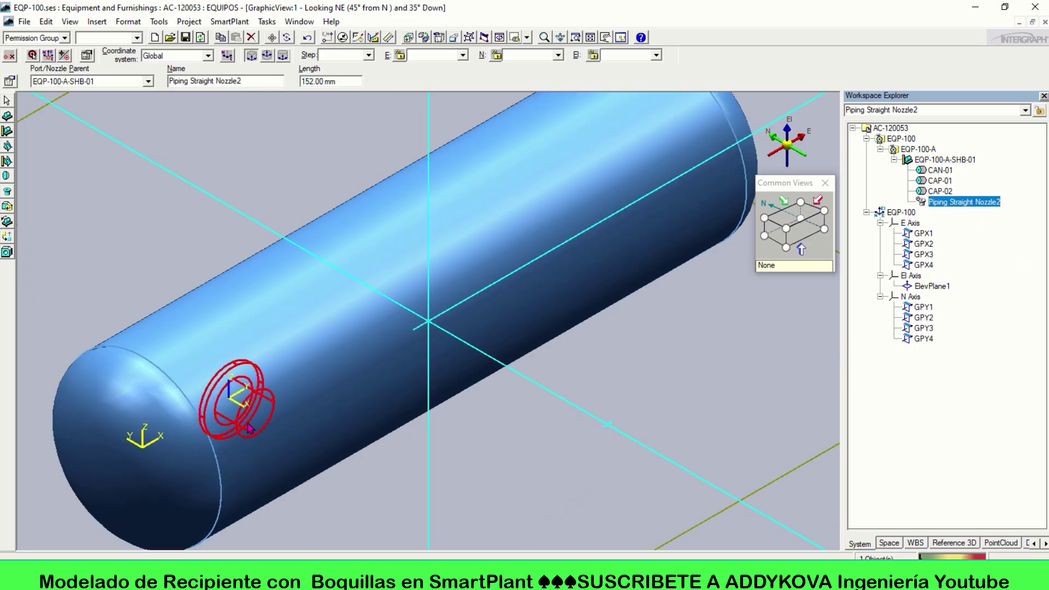
{"action": "right_click", "coordinate": [249, 417]}
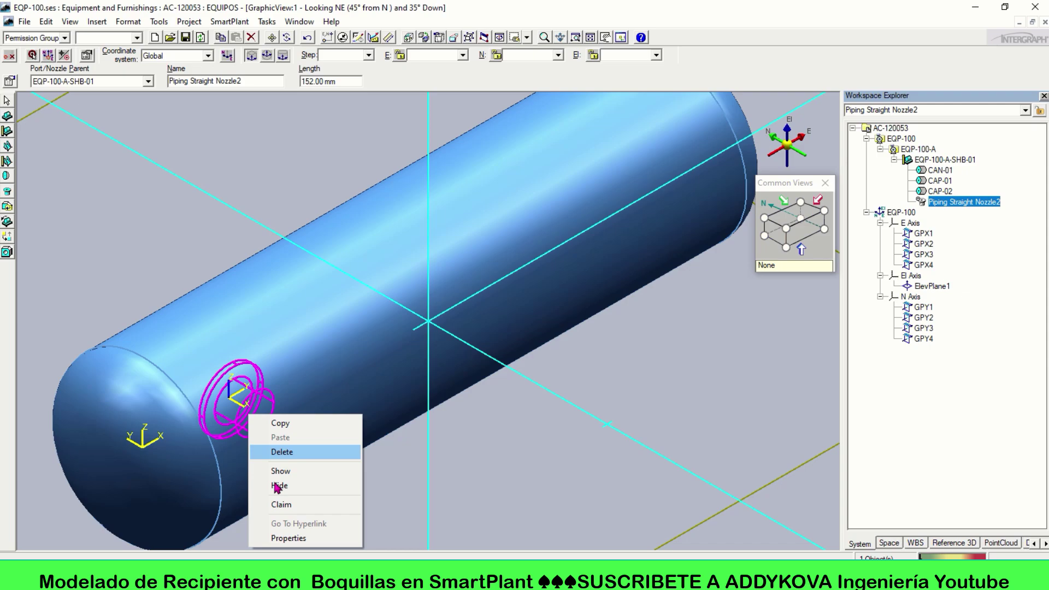
{"action": "left_click", "coordinate": [292, 539]}
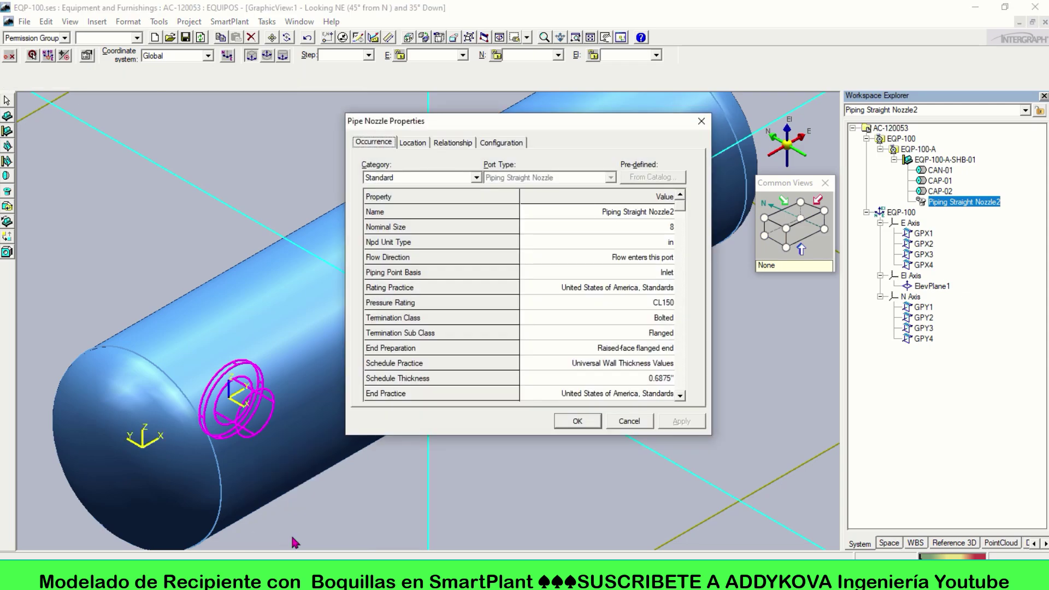
{"action": "left_click", "coordinate": [664, 227]}
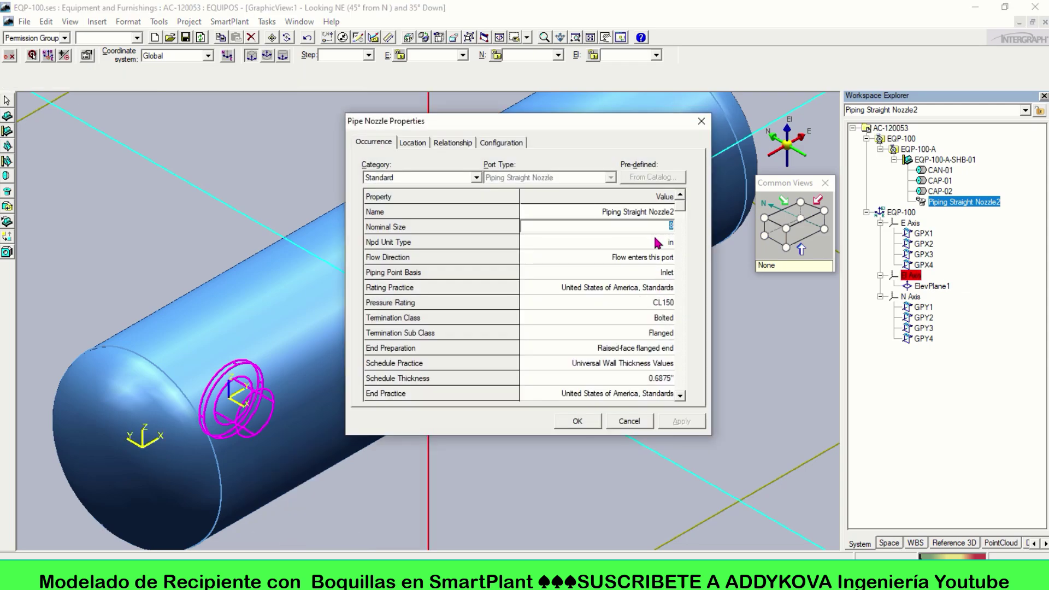
{"action": "left_click", "coordinate": [476, 179]}
{"action": "left_click", "coordinate": [437, 216]}
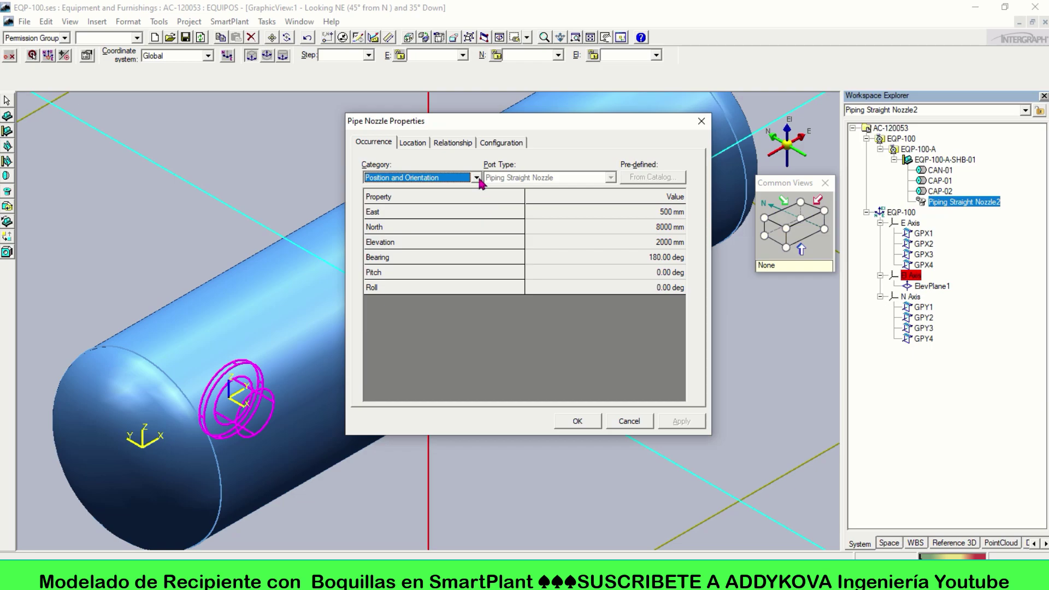
{"action": "left_click", "coordinate": [477, 178]}
{"action": "left_click", "coordinate": [431, 190]}
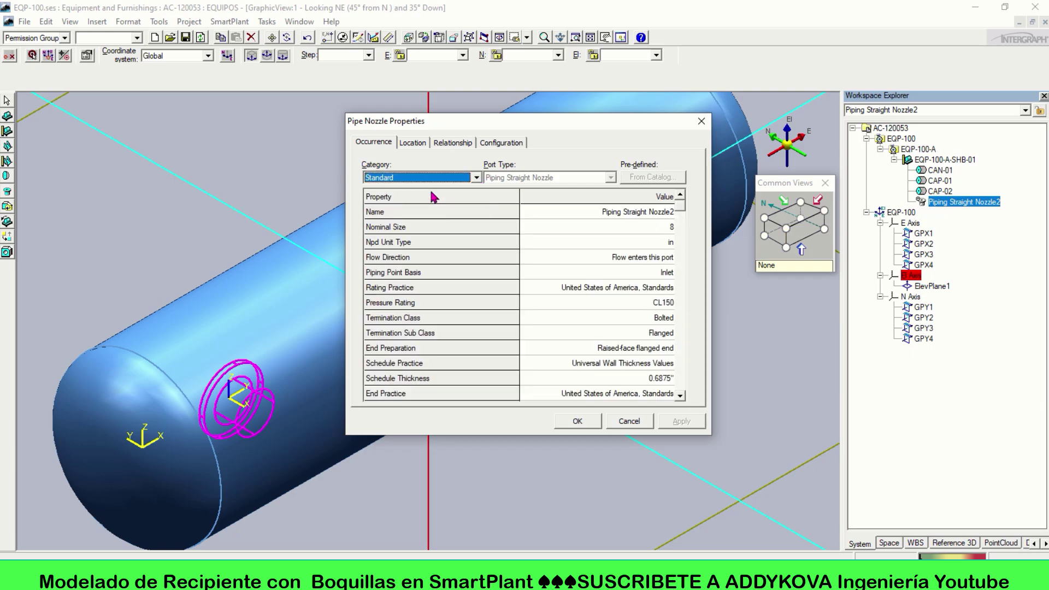
{"action": "left_click", "coordinate": [680, 396]}
{"action": "left_click", "coordinate": [680, 396]}
{"action": "left_click", "coordinate": [666, 302]}
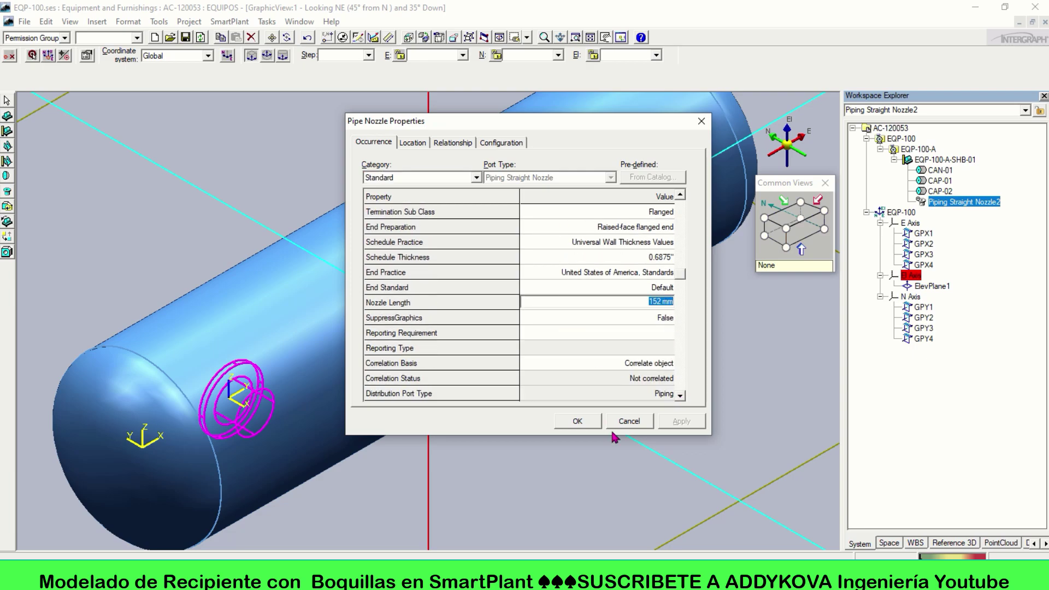
{"action": "left_click", "coordinate": [413, 144]}
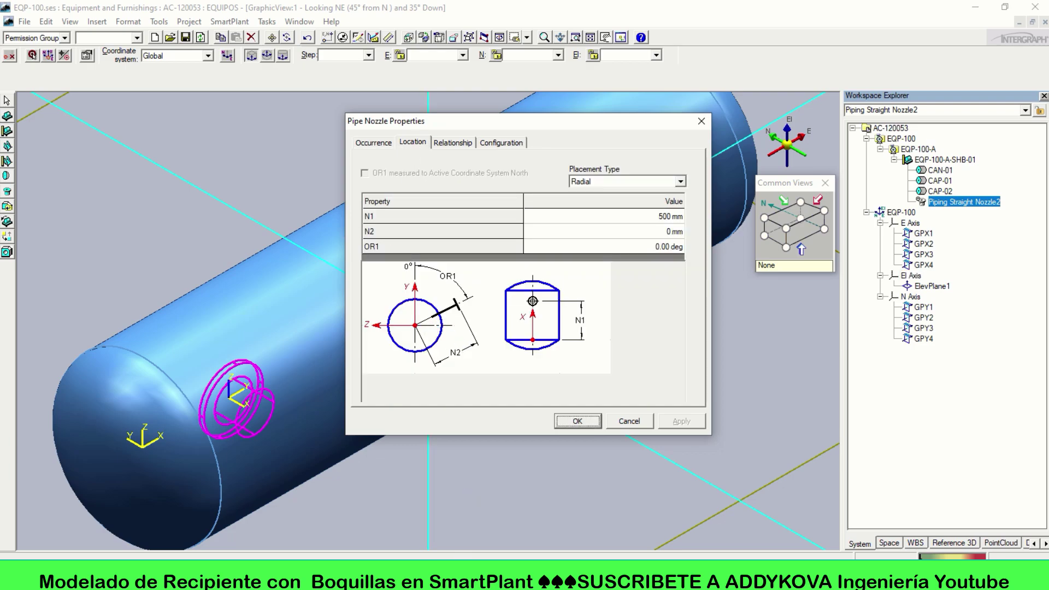
Compute 914 ÷ 2 + 152 = 609 in Calculator.
{"action": "key", "text": "alt+Tab"}
{"action": "key", "text": "Escape"}
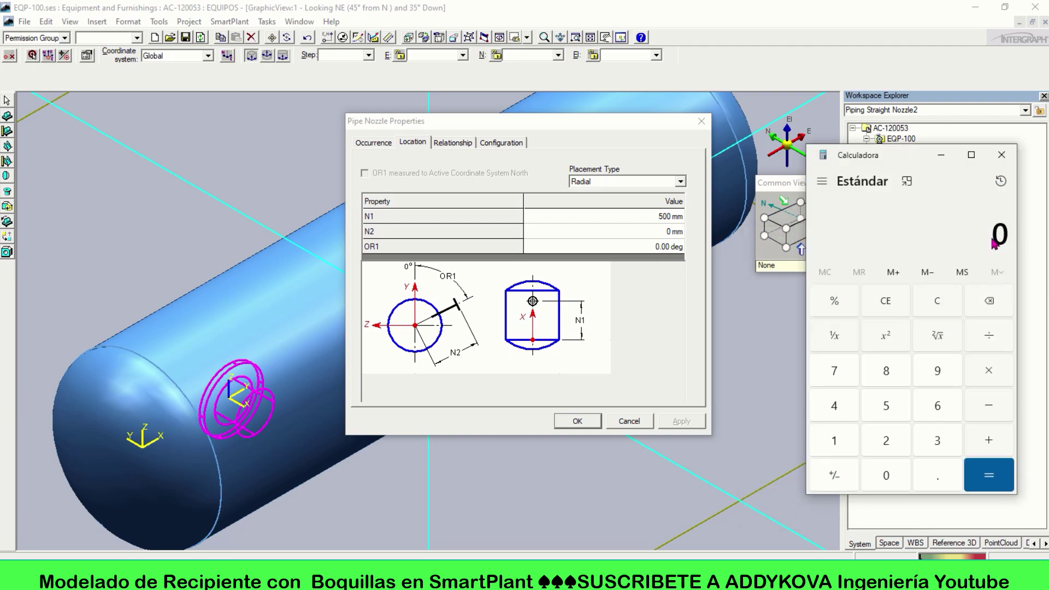
{"action": "type", "text": "914"}
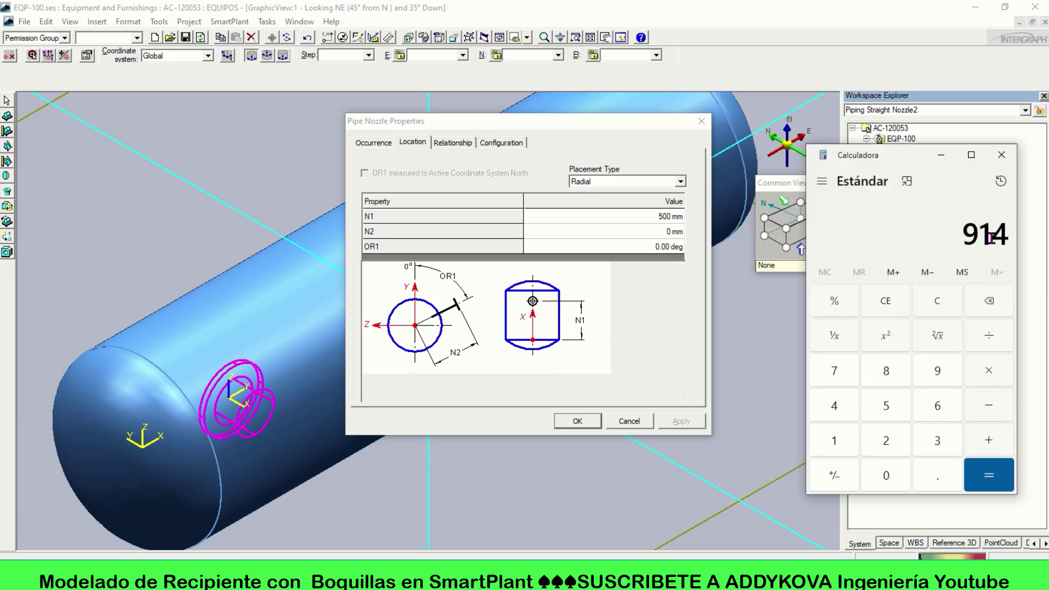
{"action": "type", "text": " ÷ 2"}
{"action": "key", "text": "Return"}
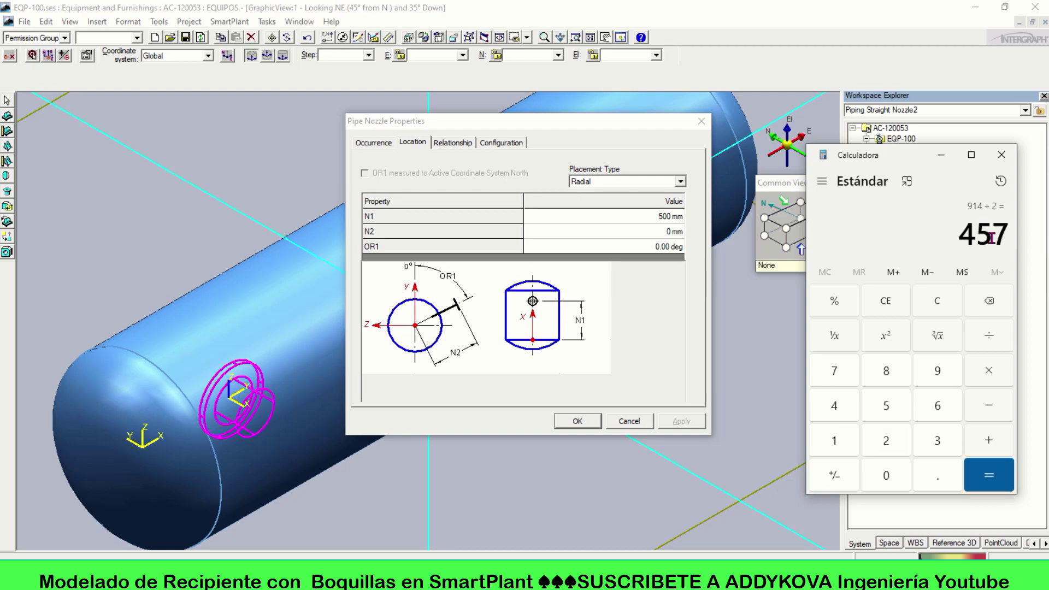
{"action": "type", "text": "152"}
{"action": "key", "text": "Return"}
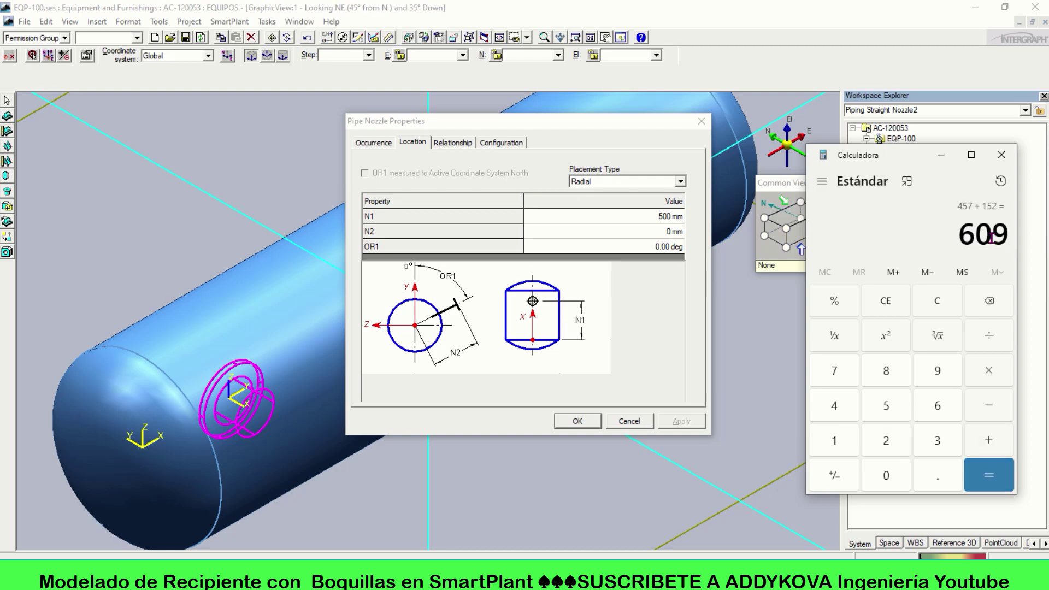
Set Nozzle2's N2 to 609 mm and OR1 to 270°, apply, and close properties.
{"action": "left_click", "coordinate": [674, 233]}
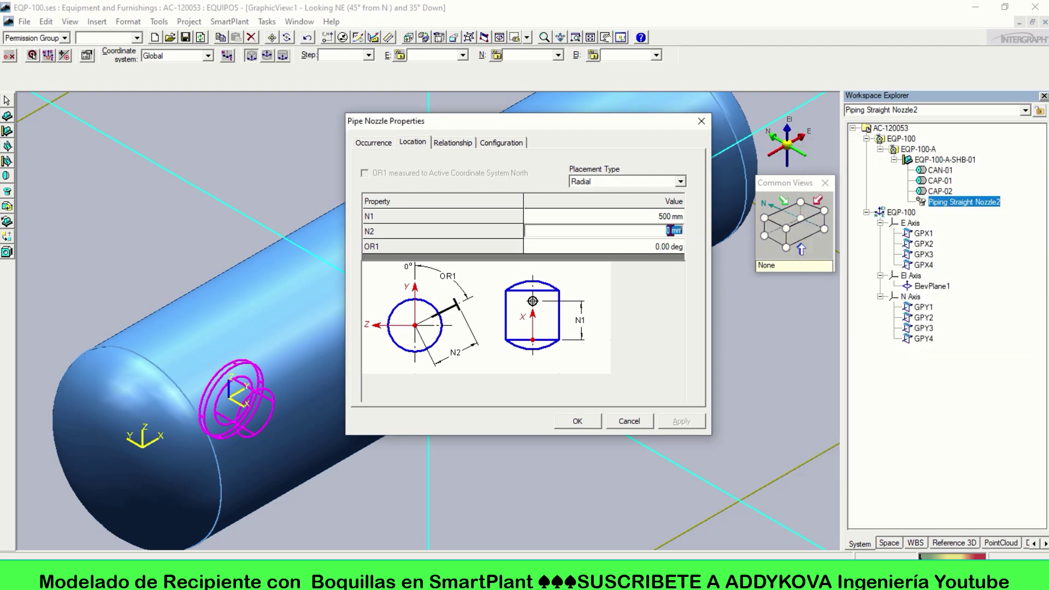
{"action": "type", "text": "609"}
{"action": "key", "text": "Tab"}
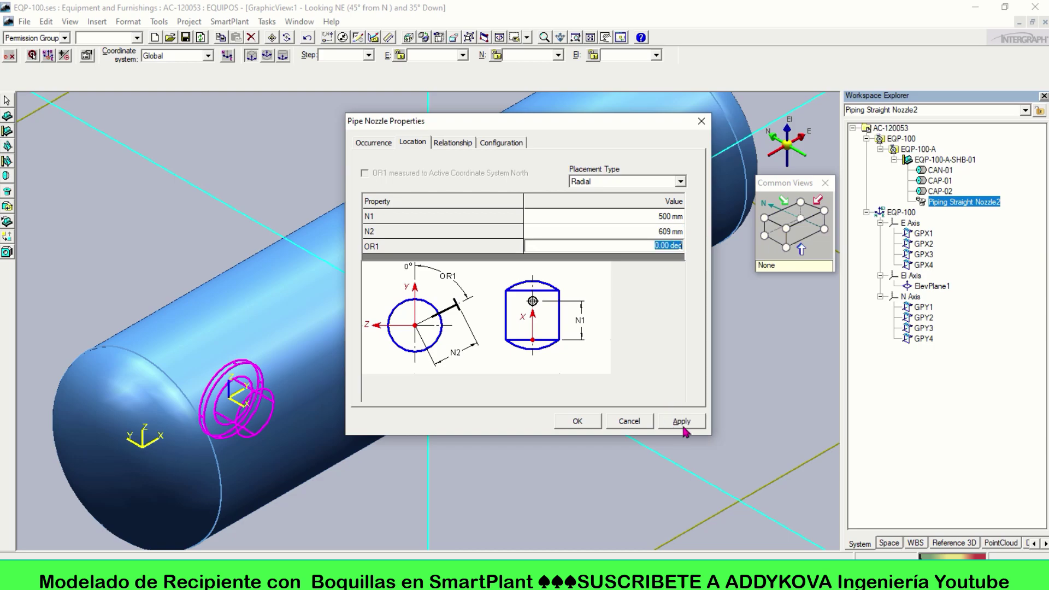
{"action": "left_click", "coordinate": [682, 421]}
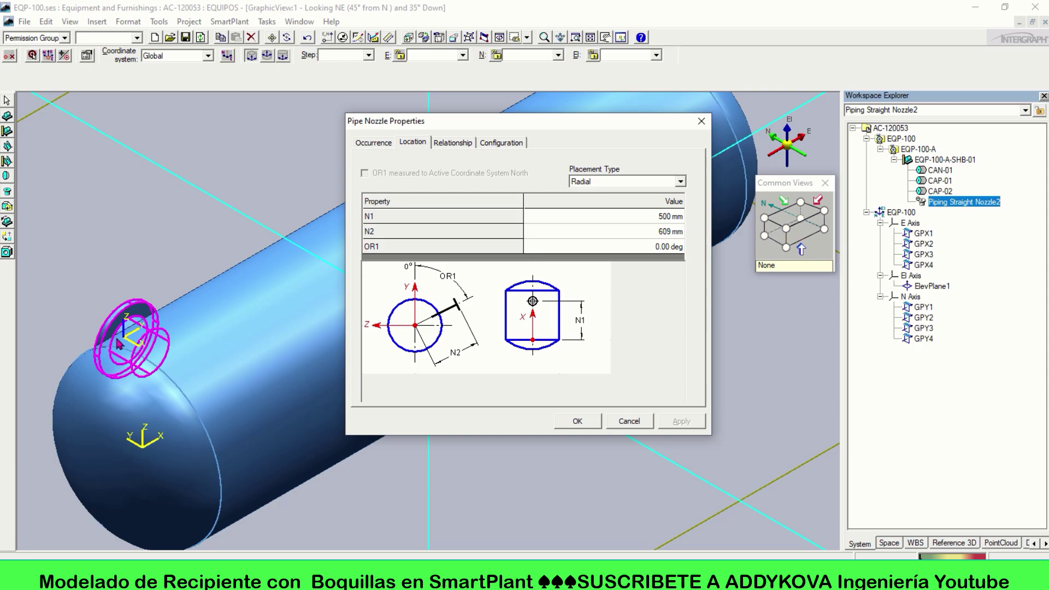
{"action": "left_click", "coordinate": [141, 343]}
{"action": "left_click", "coordinate": [674, 247]}
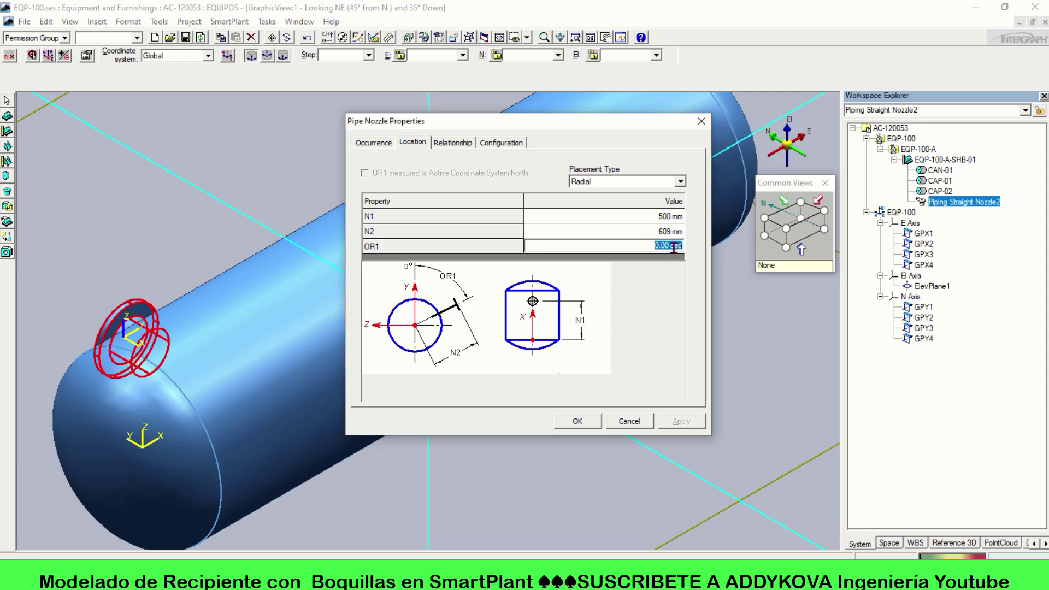
{"action": "type", "text": "4"}
{"action": "key", "text": "Return"}
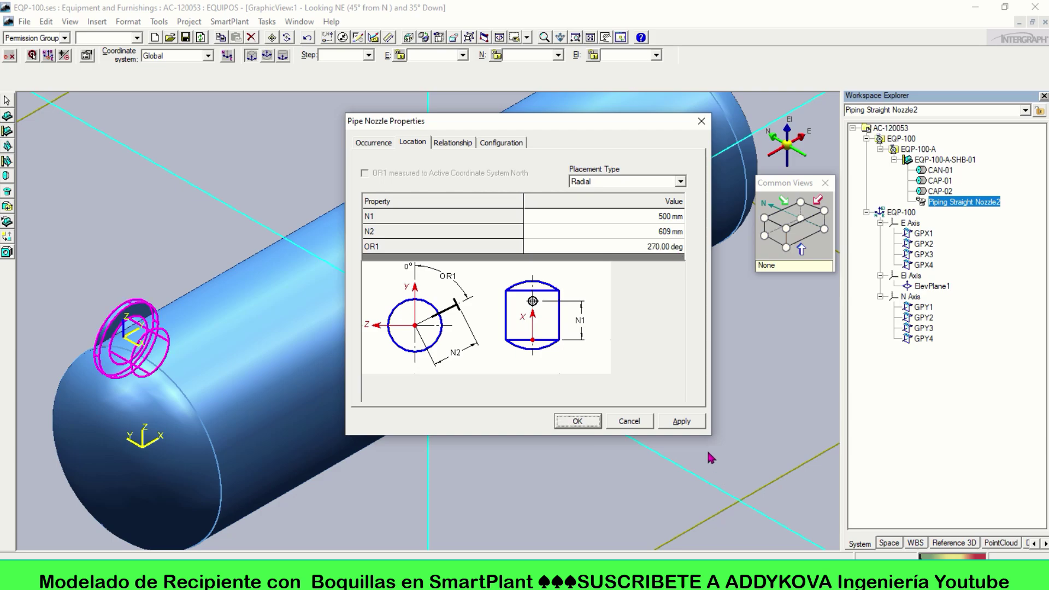
{"action": "left_click", "coordinate": [687, 424]}
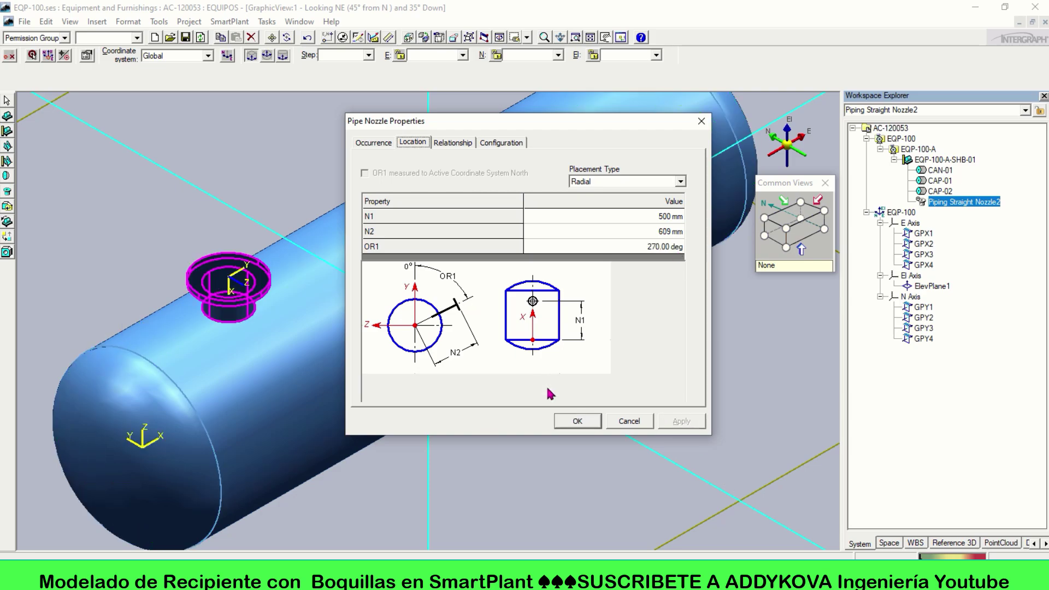
{"action": "left_click", "coordinate": [573, 422]}
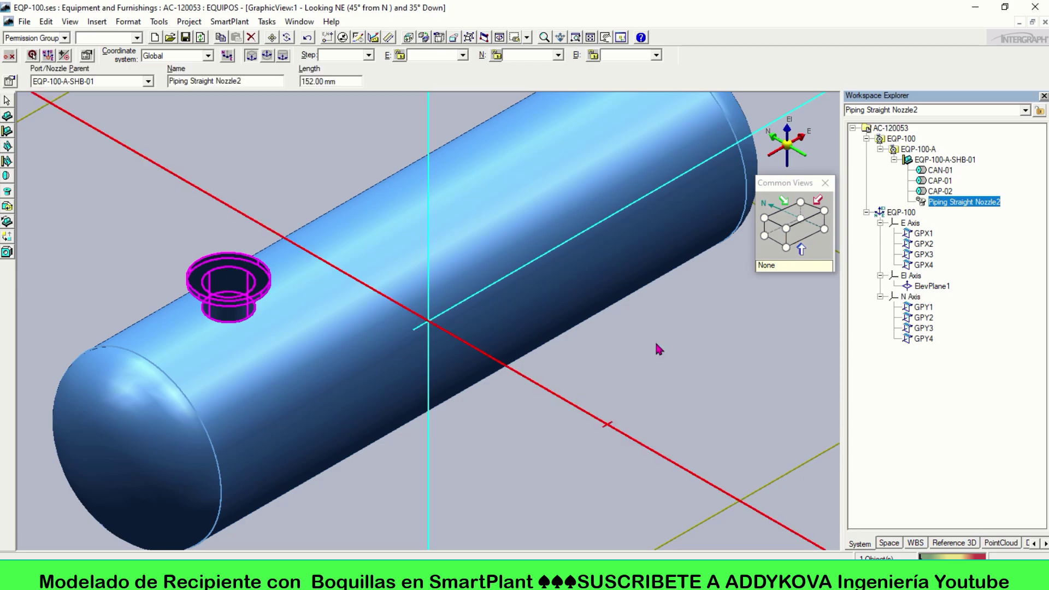
Deselect Nozzle2, select vessel EQP-100-A-SHB-01, and begin placing a new nozzle.
{"action": "scroll", "coordinate": [421, 180], "scroll_direction": "down", "scroll_amount": 2}
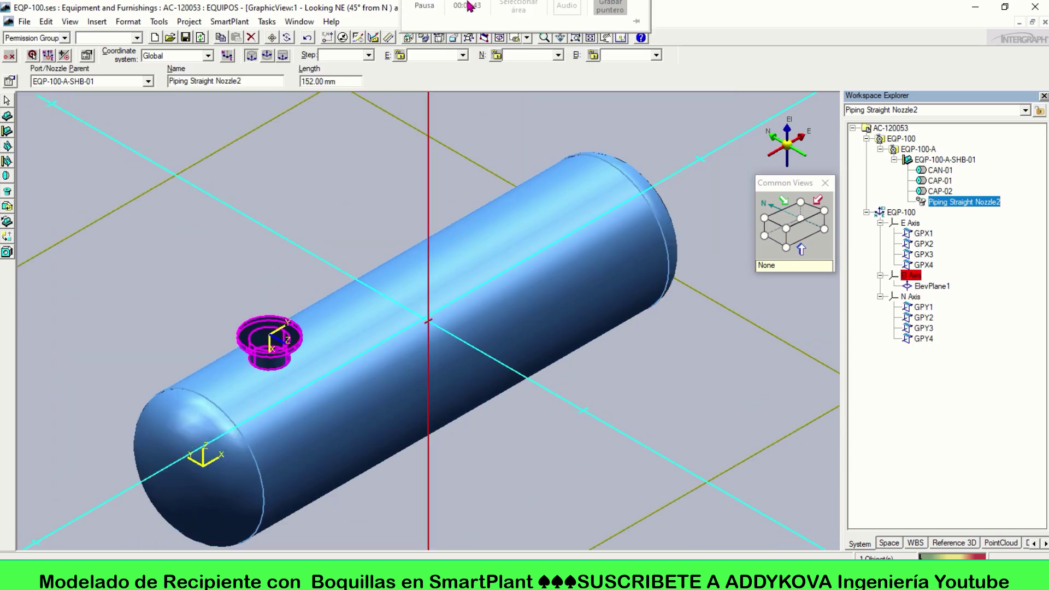
{"action": "left_click", "coordinate": [539, 477]}
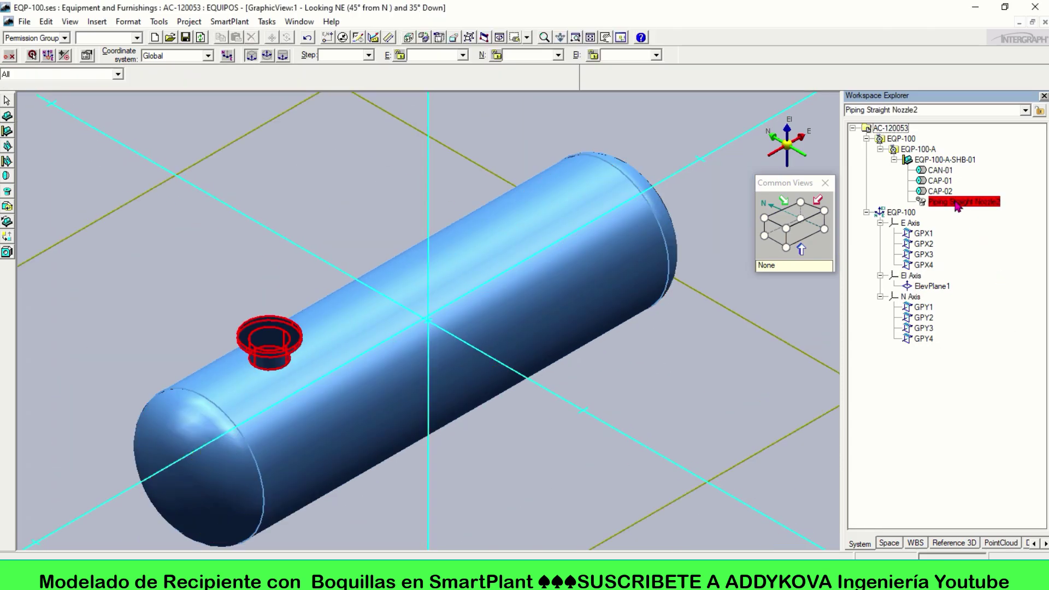
{"action": "left_click", "coordinate": [958, 204]}
{"action": "right_click", "coordinate": [957, 203]}
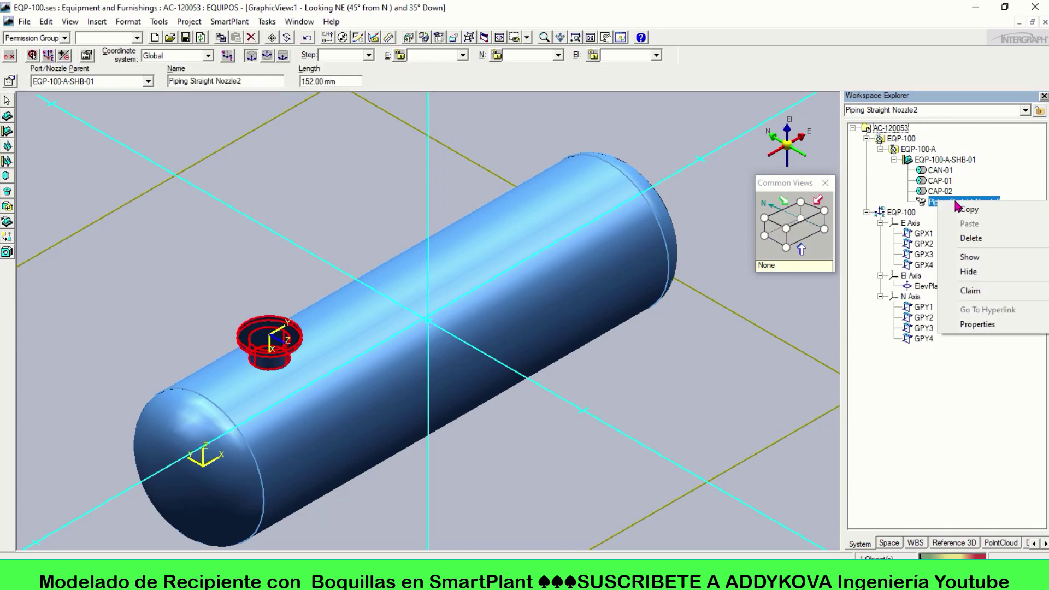
{"action": "left_click", "coordinate": [957, 397]}
{"action": "left_click", "coordinate": [453, 509]}
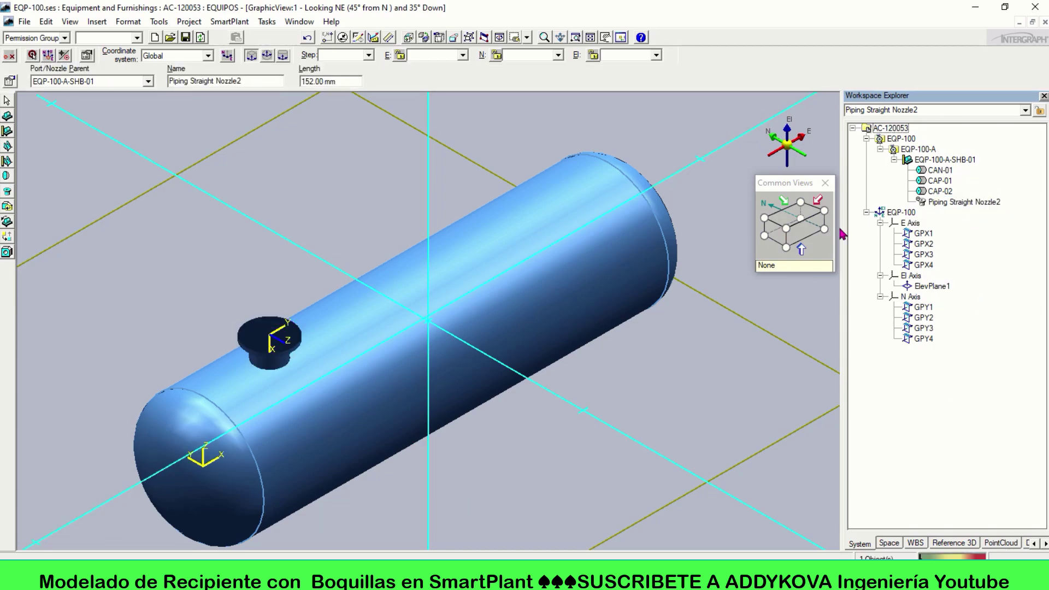
{"action": "left_click", "coordinate": [940, 170]}
{"action": "left_click", "coordinate": [945, 160]}
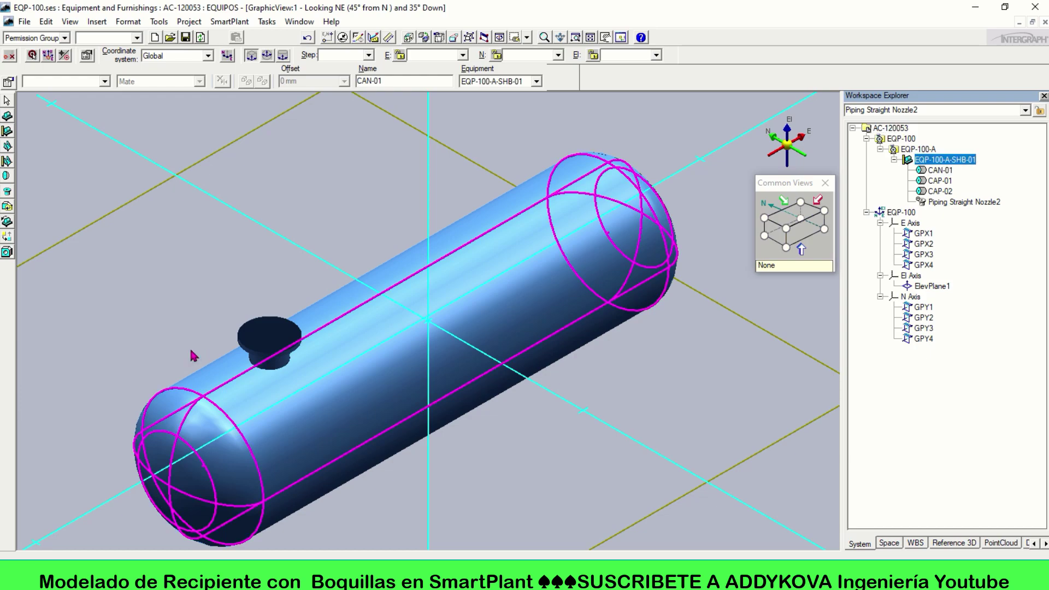
{"action": "left_click", "coordinate": [6, 191]}
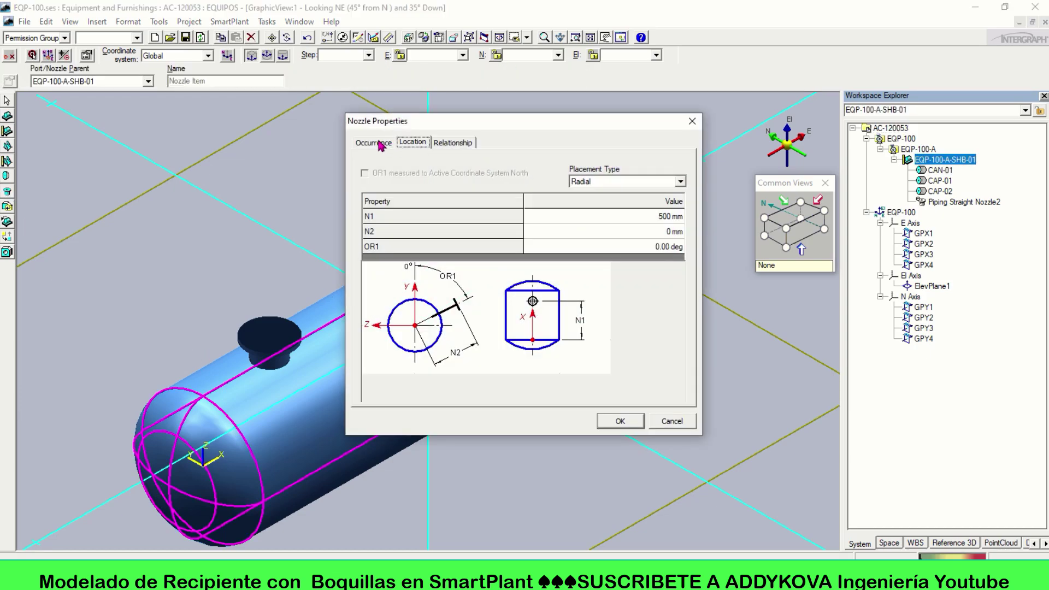
Review the new nozzle's occurrence properties: nominal size and nozzle length.
{"action": "left_click", "coordinate": [376, 142]}
{"action": "left_click", "coordinate": [670, 226]}
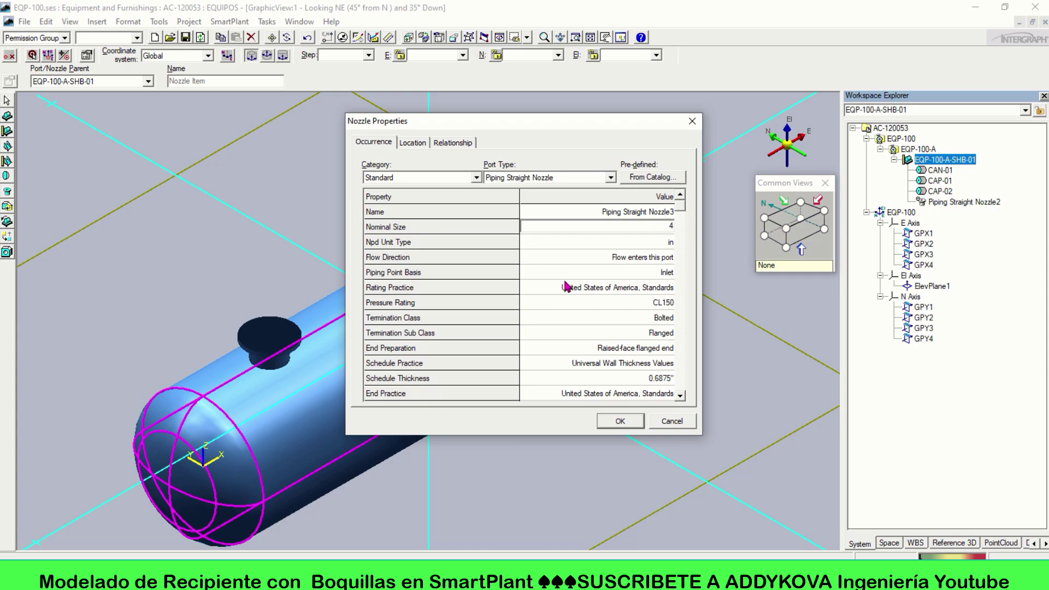
{"action": "key", "text": "Tab"}
{"action": "left_click", "coordinate": [680, 395]}
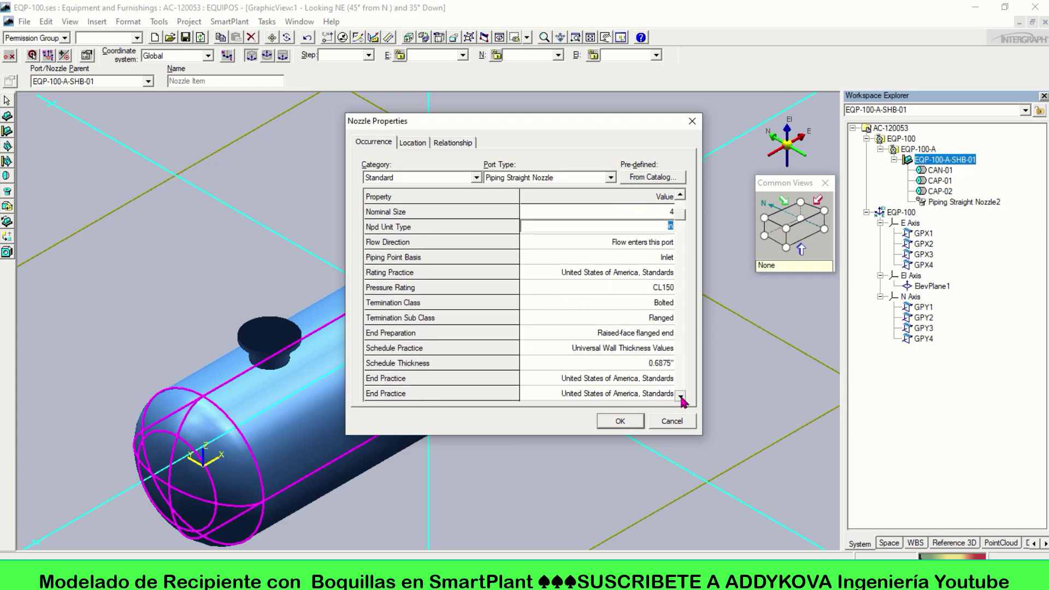
{"action": "left_click", "coordinate": [680, 396]}
{"action": "left_click", "coordinate": [680, 395]}
{"action": "left_click", "coordinate": [680, 396]}
{"action": "left_click", "coordinate": [680, 396]}
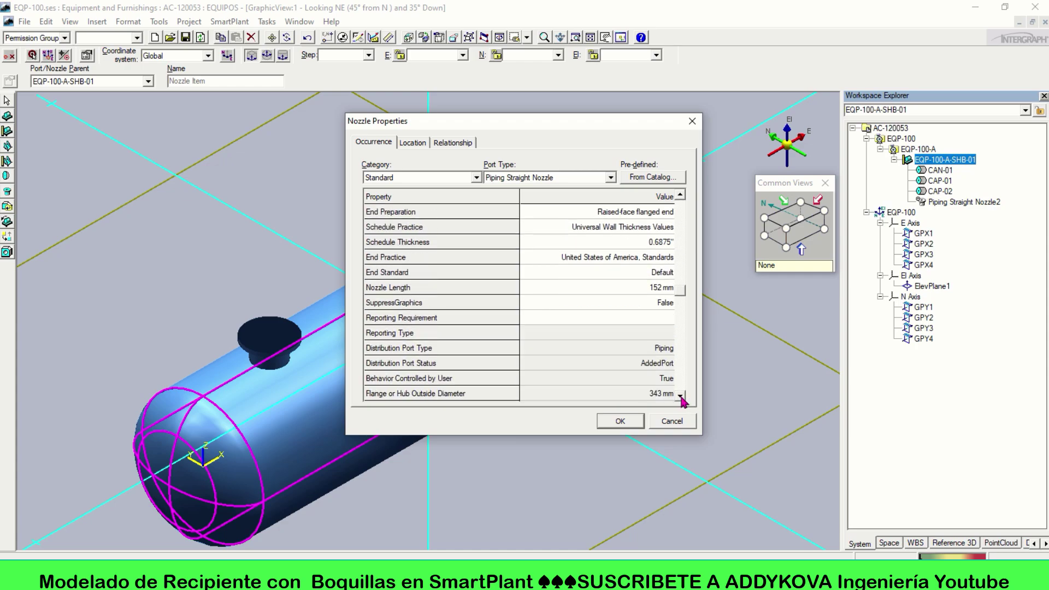
{"action": "left_click", "coordinate": [660, 276]}
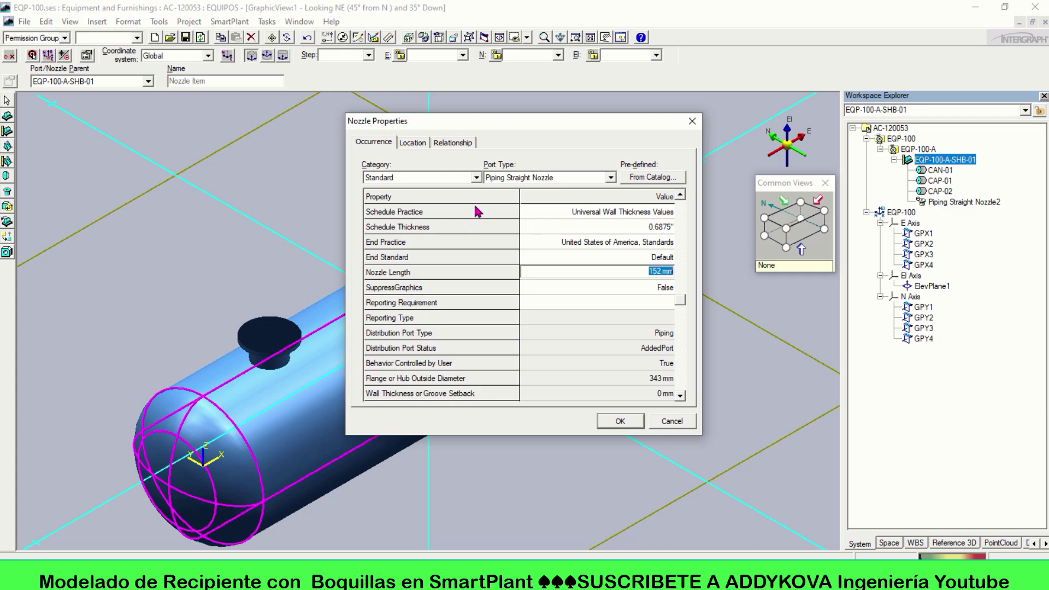
{"action": "left_click", "coordinate": [477, 178]}
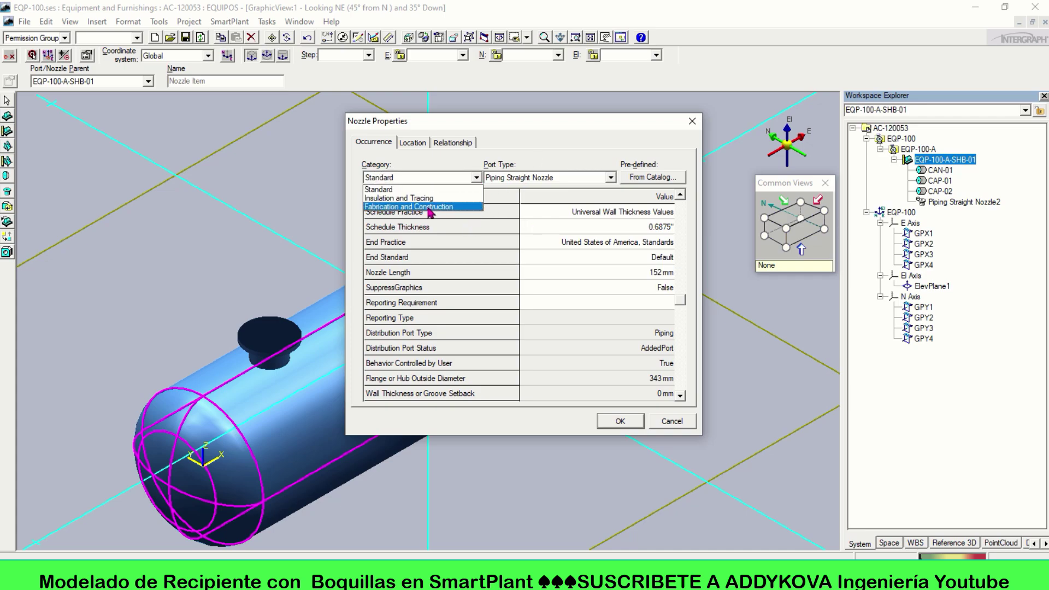
{"action": "left_click", "coordinate": [415, 143]}
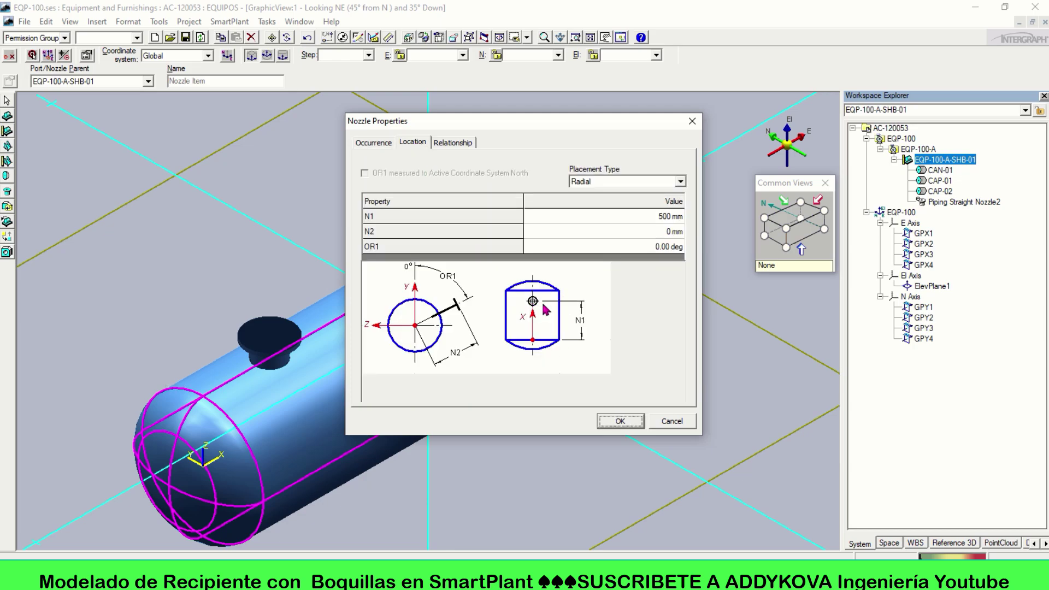
Locate the nozzle at N1 2000 mm, OR1 270°, N2 609 mm and create it.
{"action": "left_click", "coordinate": [672, 218]}
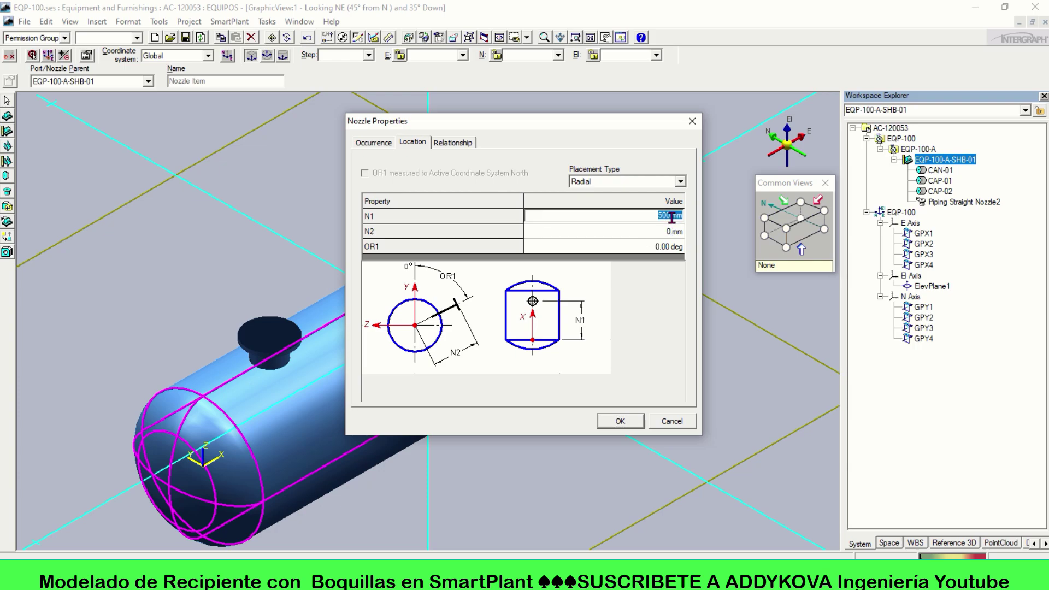
{"action": "type", "text": "2000"}
{"action": "left_click", "coordinate": [665, 234]}
{"action": "left_click", "coordinate": [663, 246]}
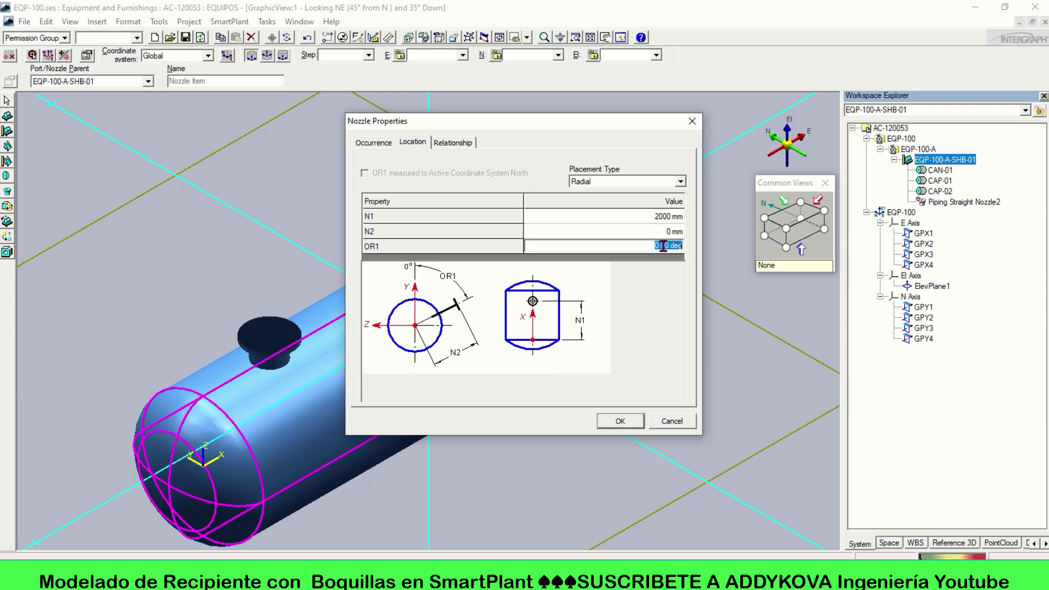
{"action": "type", "text": "270"}
{"action": "left_click", "coordinate": [671, 235]}
{"action": "type", "text": "609"}
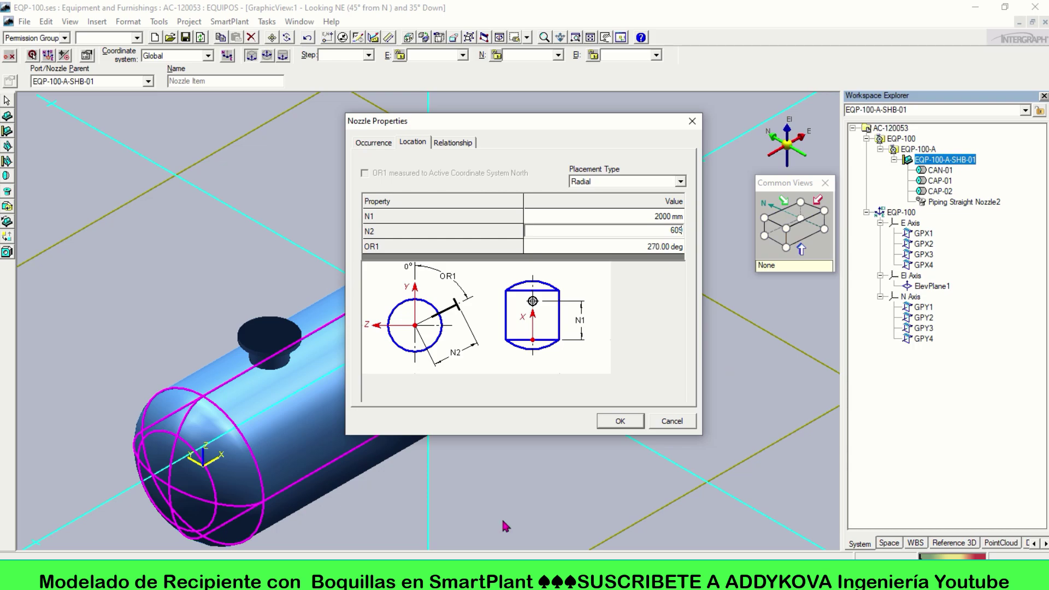
{"action": "left_click", "coordinate": [634, 263]}
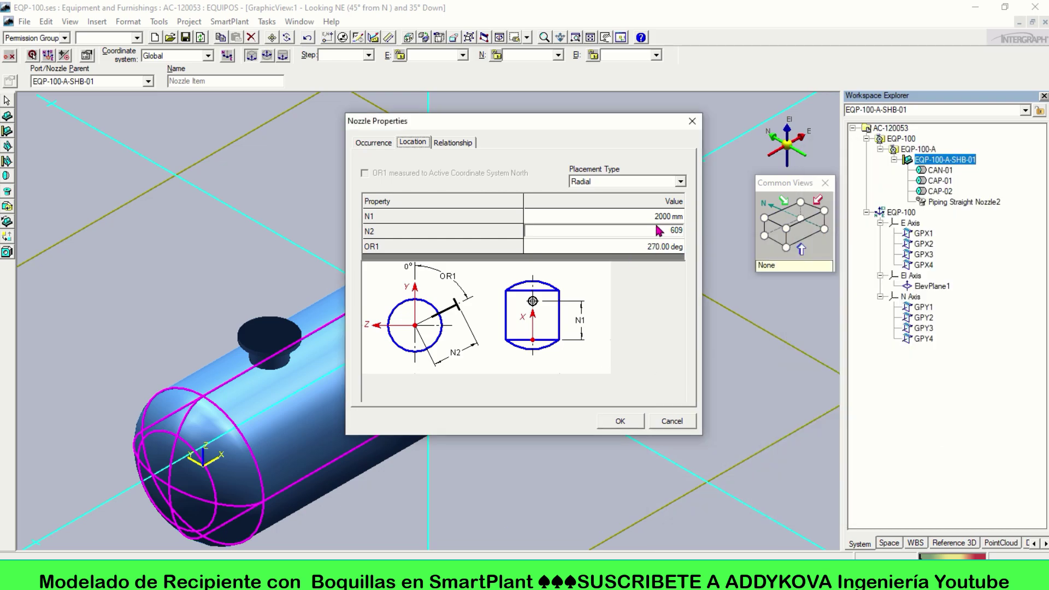
{"action": "left_click", "coordinate": [617, 422]}
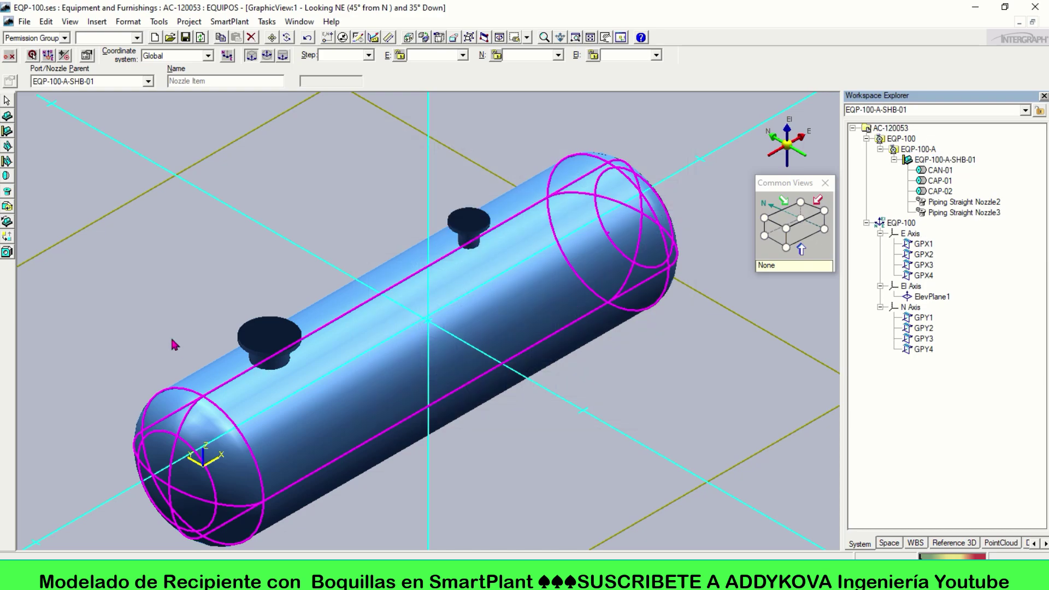
Check Piping Straight Nozzle3 in the tree and reselect vessel EQP-100-A-SHB-01.
{"action": "scroll", "coordinate": [426, 251], "scroll_direction": "down", "scroll_amount": 2}
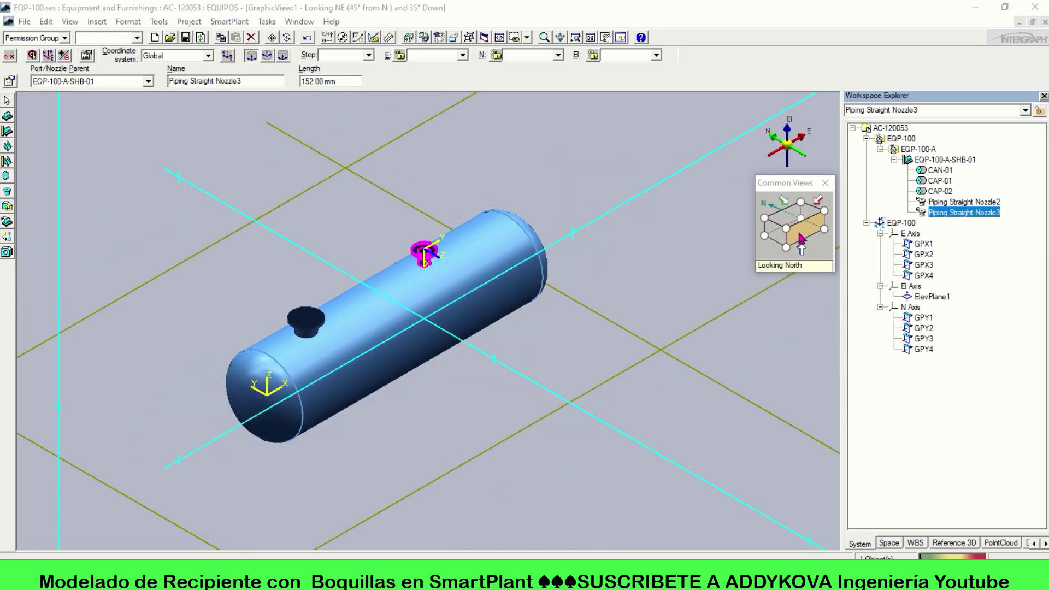
{"action": "scroll", "coordinate": [377, 255], "scroll_direction": "up", "scroll_amount": 3}
{"action": "scroll", "coordinate": [475, 227], "scroll_direction": "down", "scroll_amount": 1}
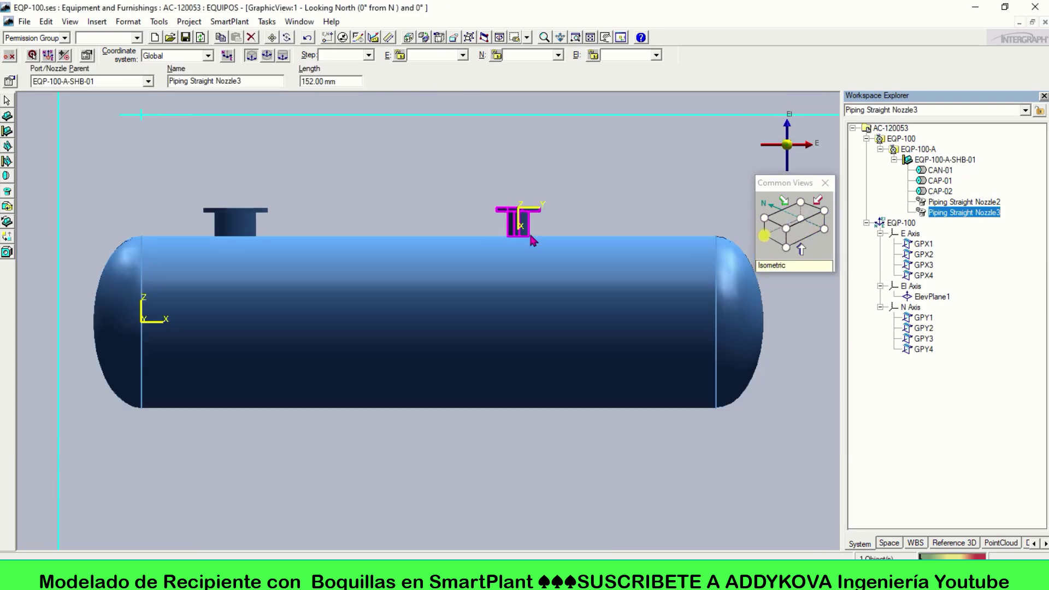
{"action": "right_click", "coordinate": [956, 218]}
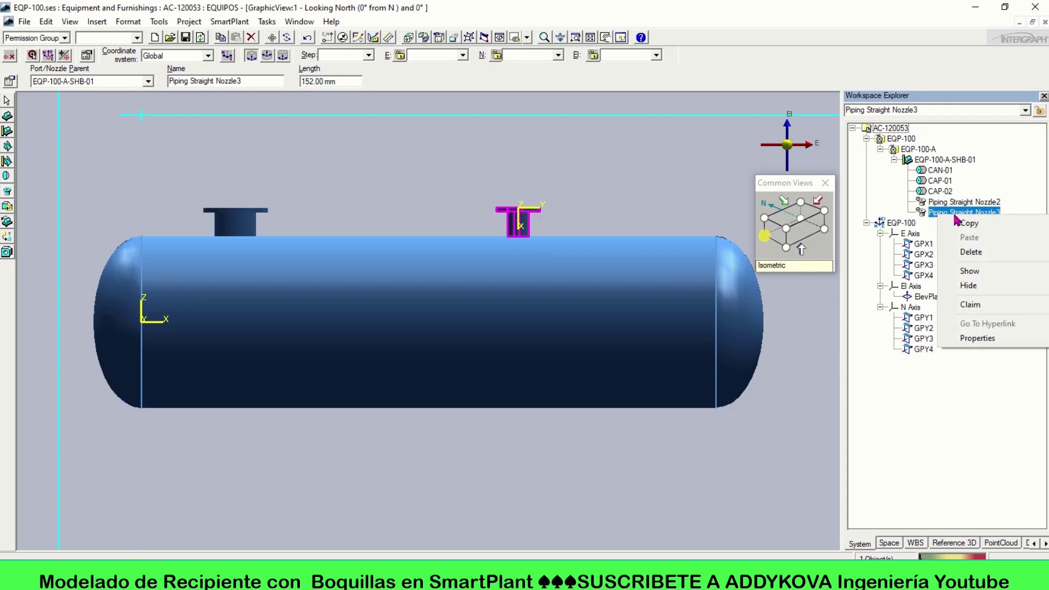
{"action": "left_click", "coordinate": [931, 438]}
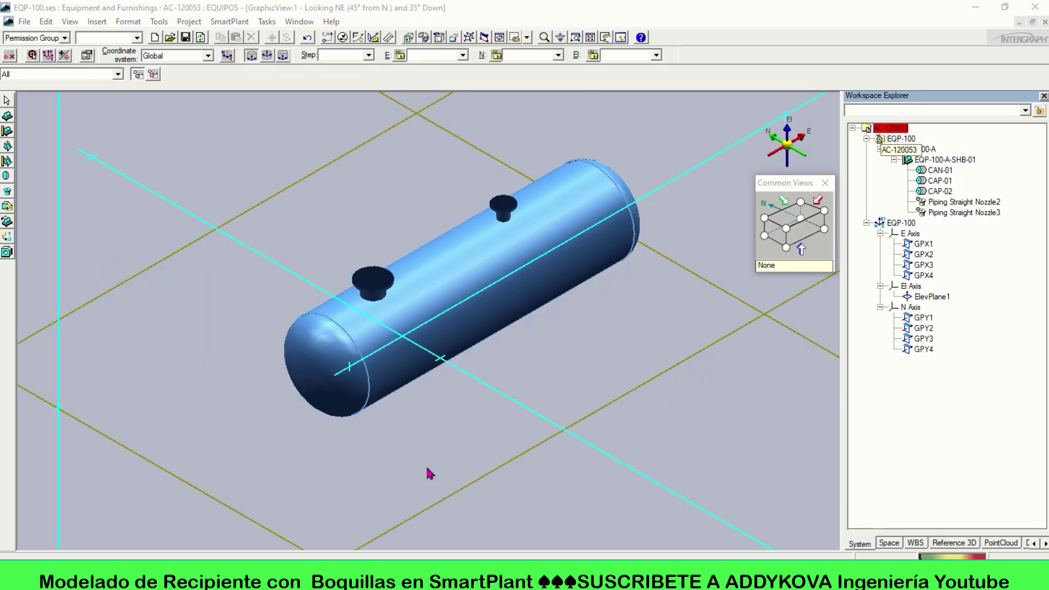
{"action": "left_click", "coordinate": [481, 241]}
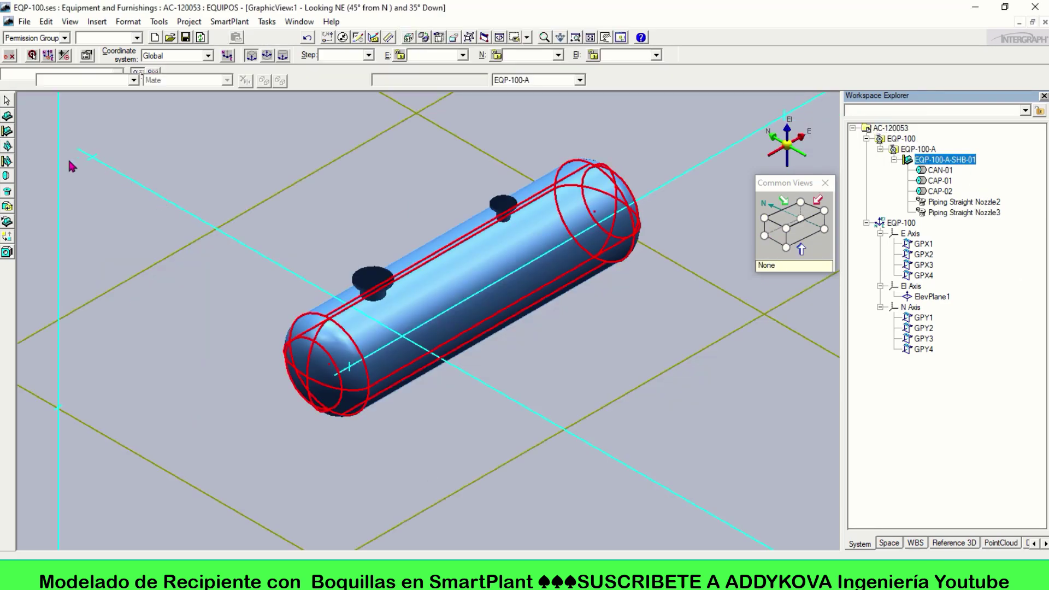
Add a saddle support component to the vessel and name it SUP-01.
{"action": "left_click", "coordinate": [9, 147]}
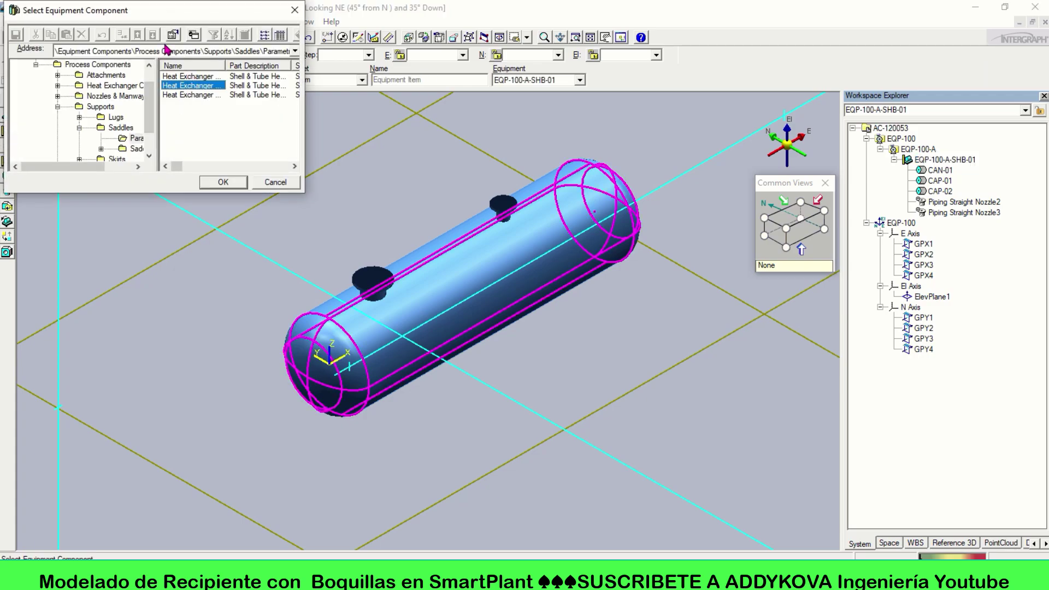
{"action": "left_click", "coordinate": [193, 34]}
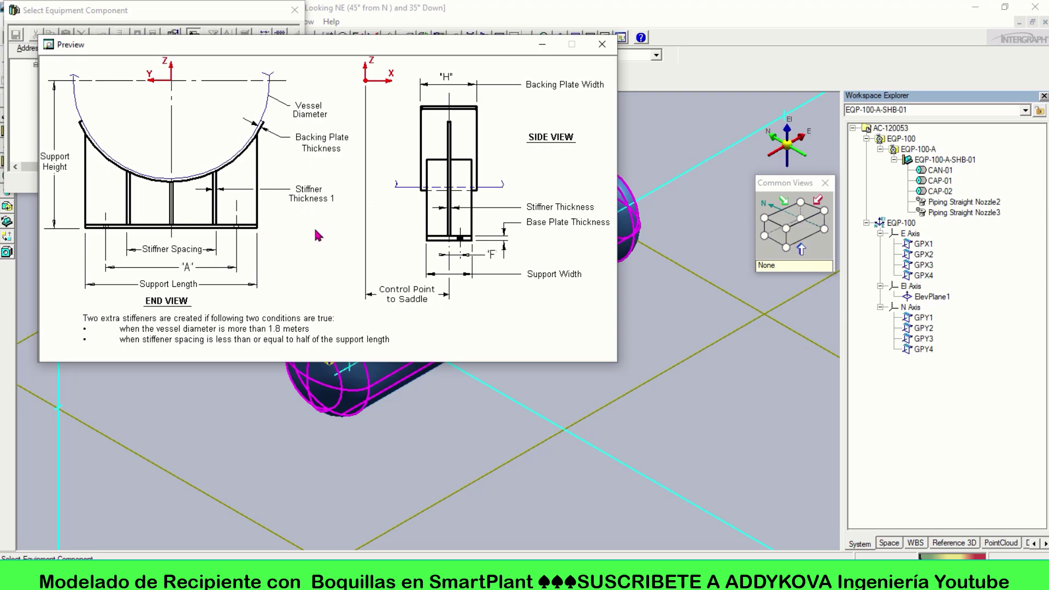
{"action": "left_click", "coordinate": [602, 44]}
{"action": "left_click", "coordinate": [216, 185]}
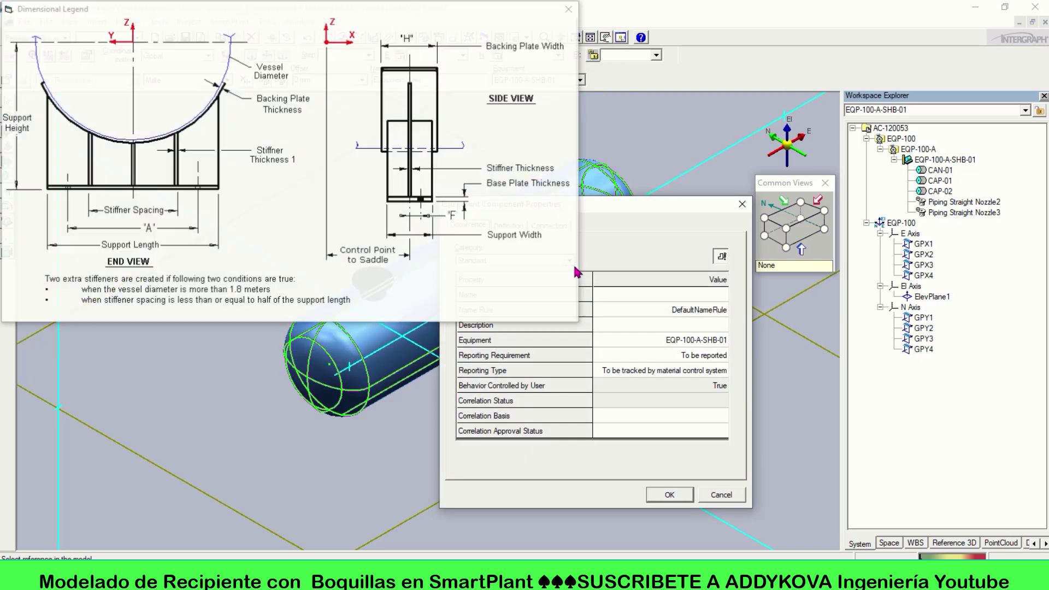
{"action": "left_click_drag", "start_coordinate": [655, 209], "coordinate": [797, 215]}
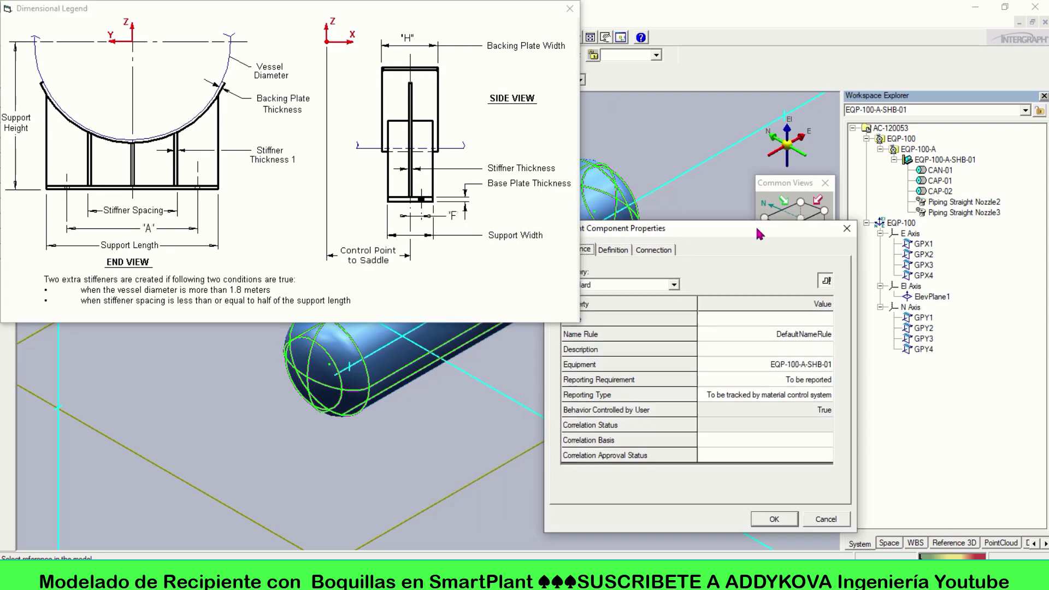
{"action": "left_click", "coordinate": [854, 300]}
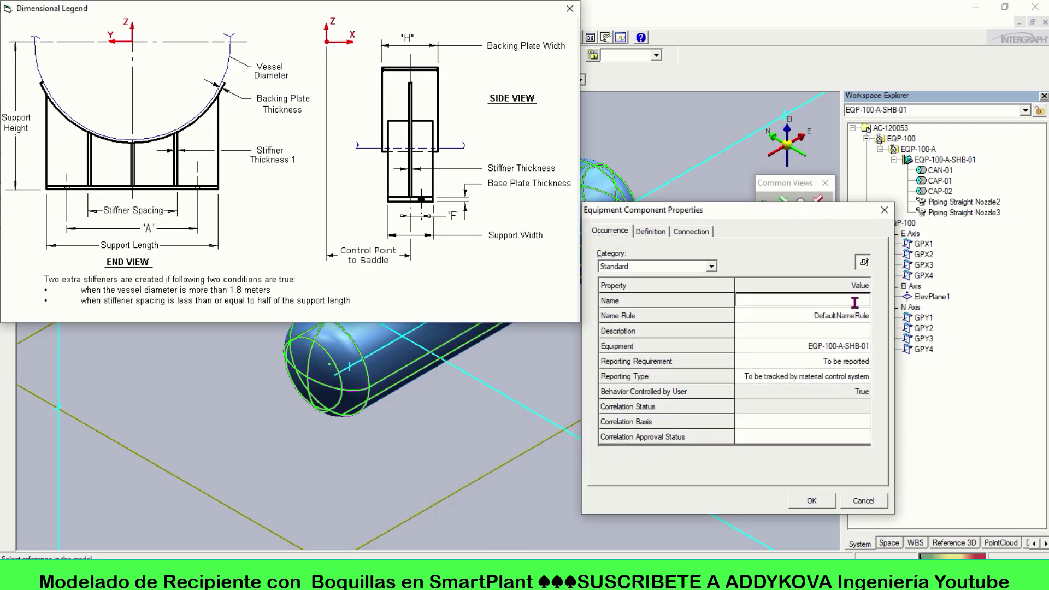
{"action": "type", "text": "SUP"}
{"action": "type", "text": "-01"}
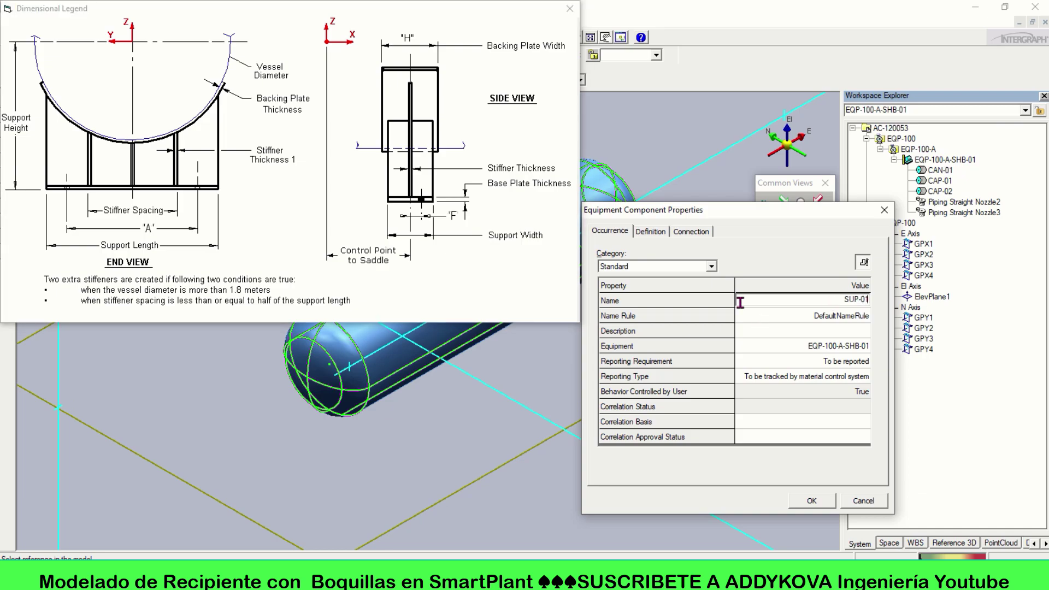
Position the saddle at North 8000 mm and Elevation 2000 mm.
{"action": "left_click", "coordinate": [712, 266]}
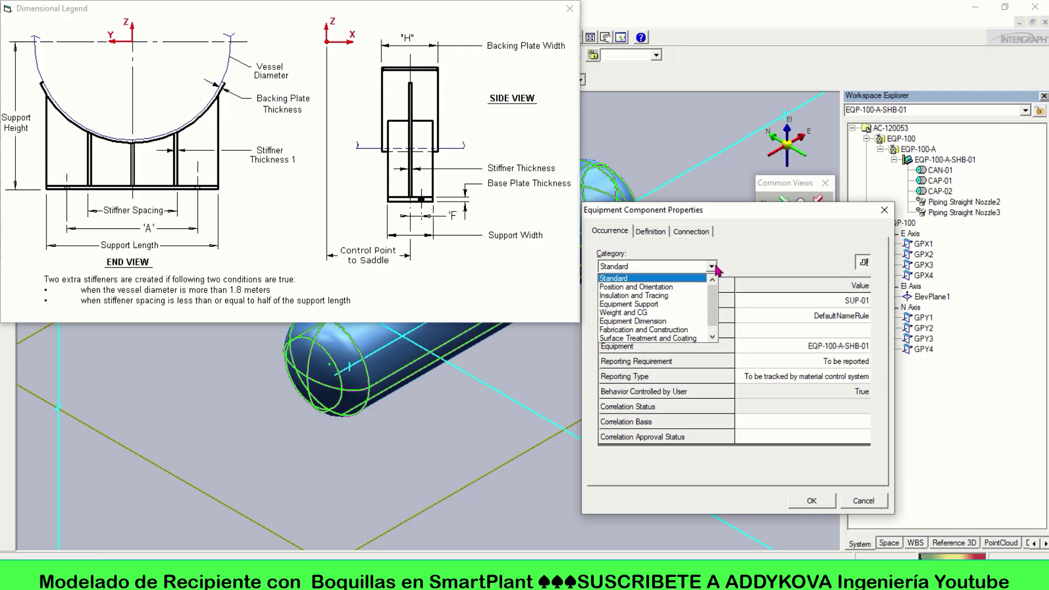
{"action": "left_click", "coordinate": [667, 286]}
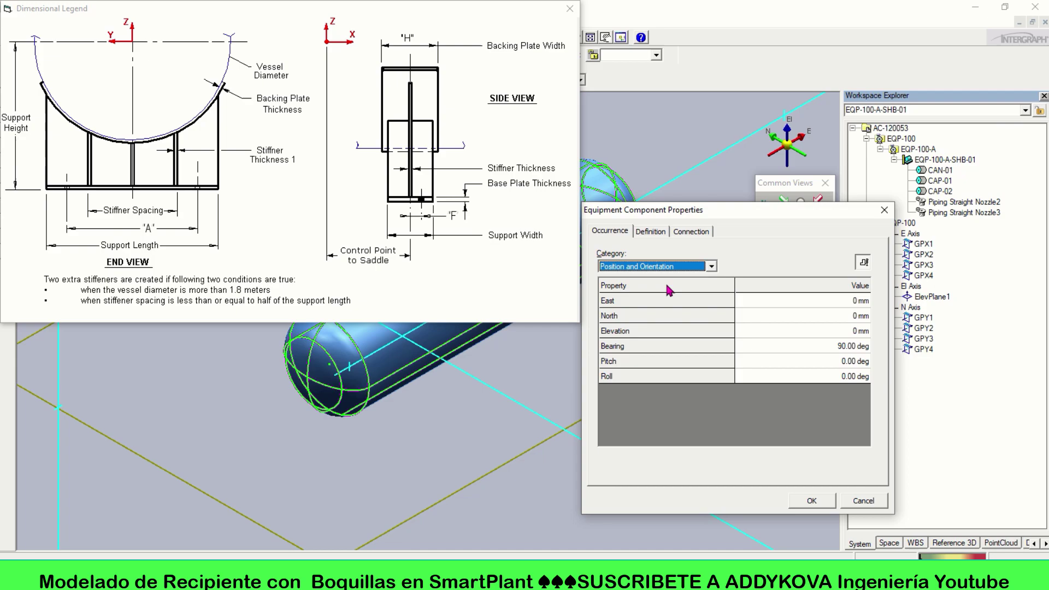
{"action": "left_click", "coordinate": [856, 316]}
{"action": "type", "text": "8000"}
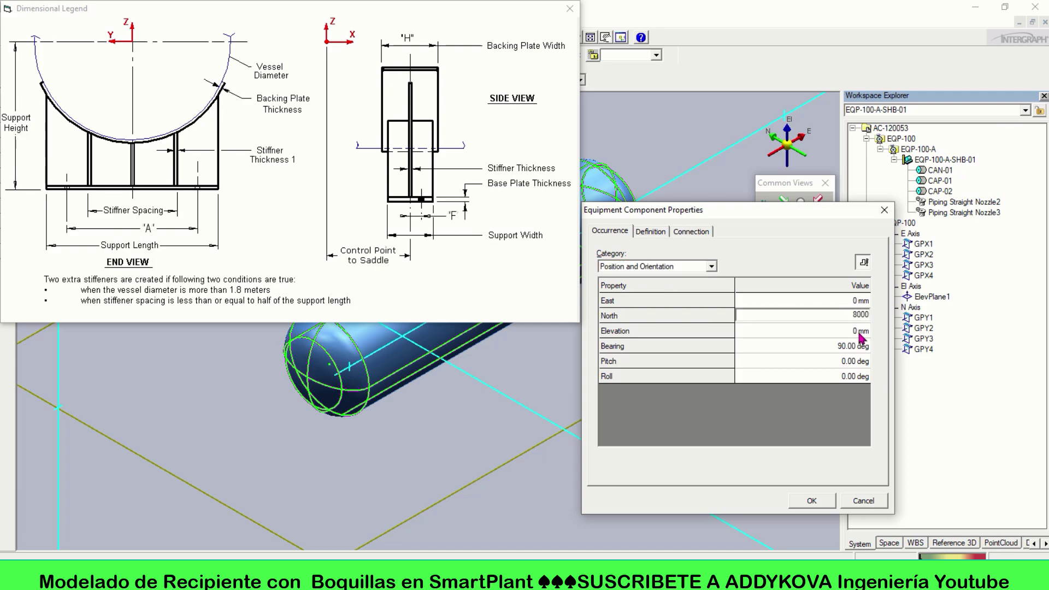
{"action": "left_click", "coordinate": [856, 331]}
{"action": "type", "text": "200"}
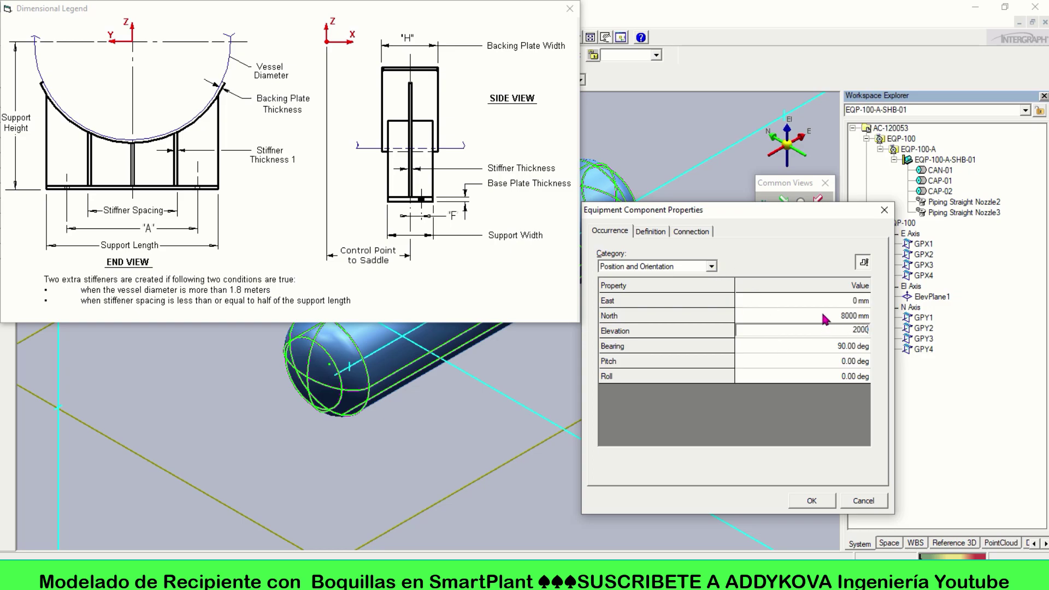
Set the saddle's Vessel Diameter to 914 mm under Equipment Dimension and confirm.
{"action": "left_click", "coordinate": [711, 267]}
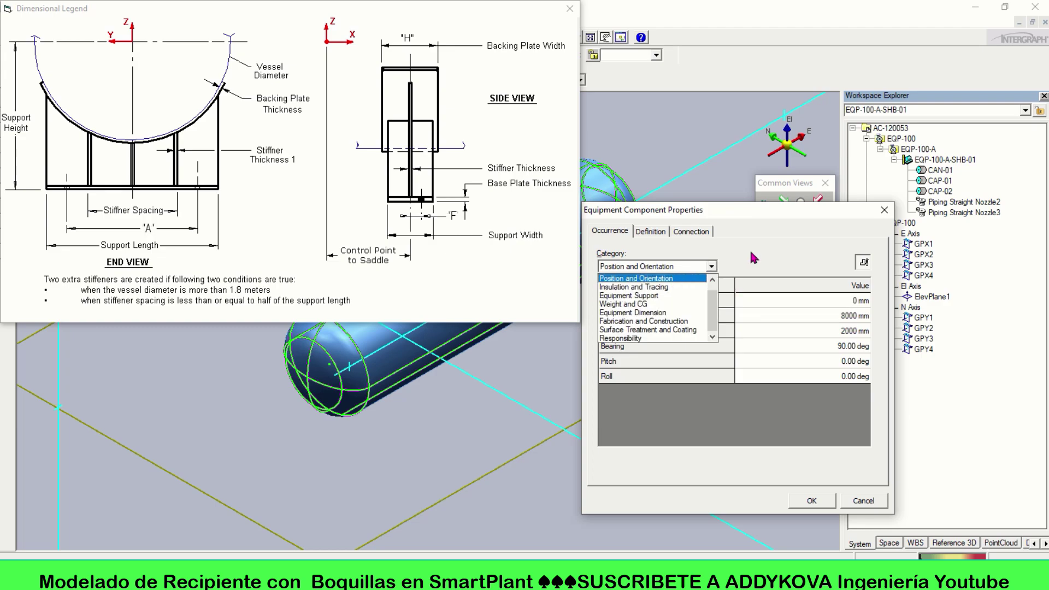
{"action": "left_click", "coordinate": [732, 251]}
{"action": "left_click", "coordinate": [712, 266]}
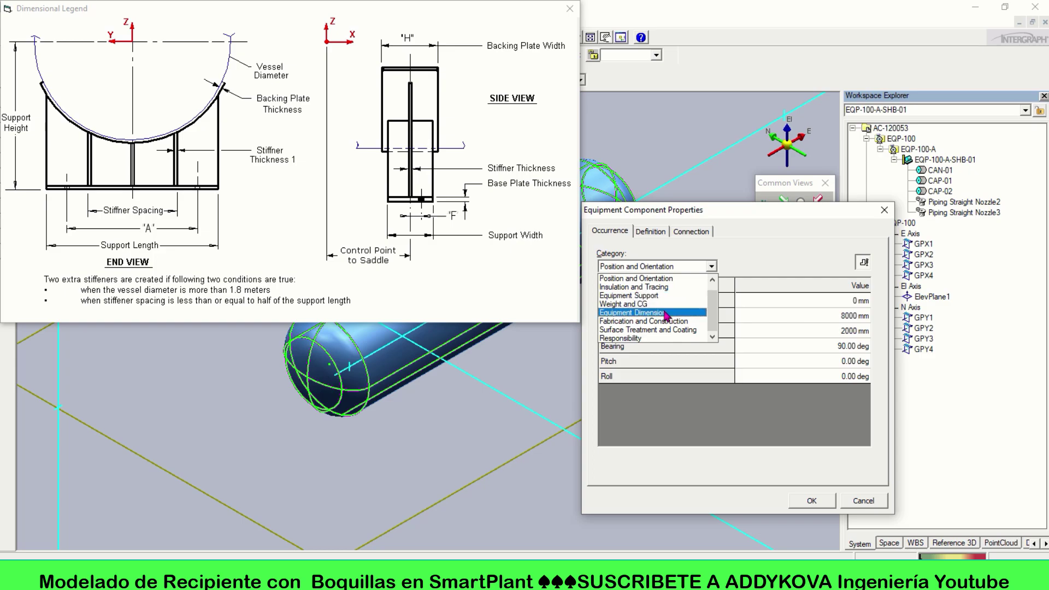
{"action": "left_click", "coordinate": [656, 313]}
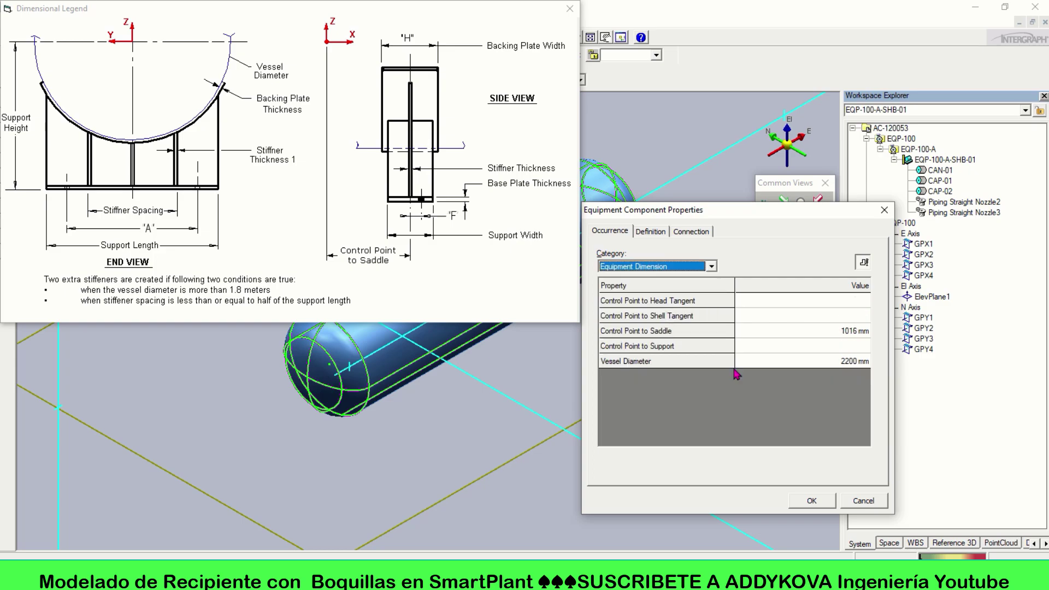
{"action": "left_click", "coordinate": [858, 362]}
{"action": "type", "text": "914"}
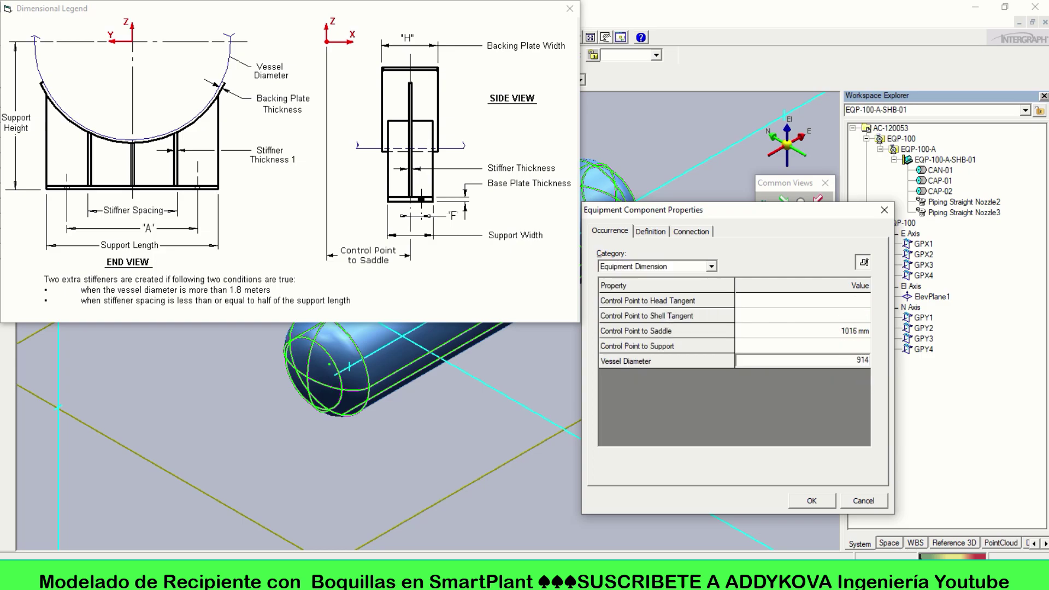
{"action": "left_click", "coordinate": [810, 501]}
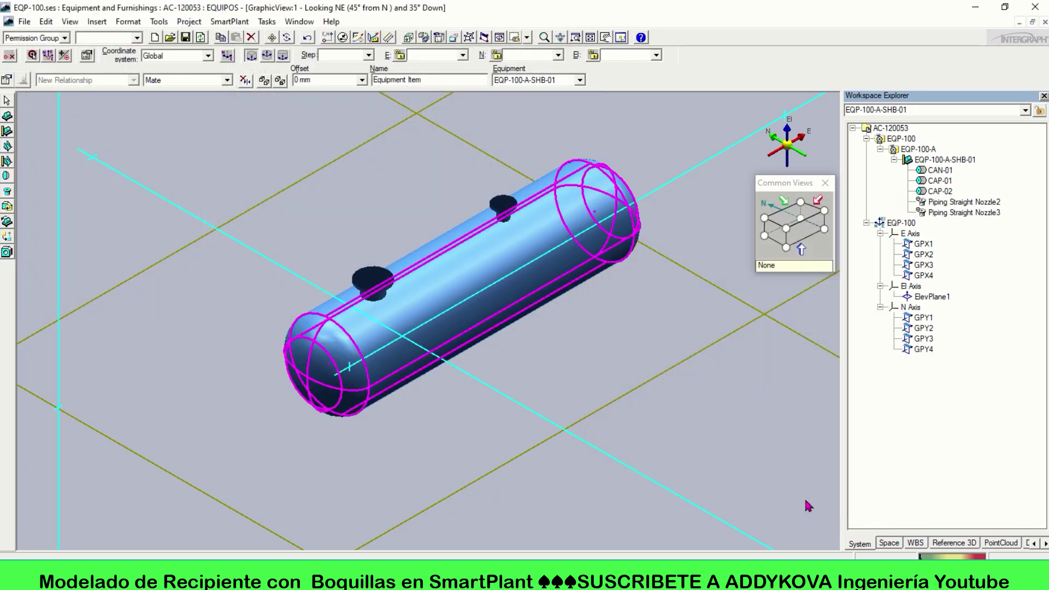
Switch to the east Common View and select saddle support SUP-01 in the model tree.
{"action": "scroll", "coordinate": [475, 483], "scroll_direction": "down", "scroll_amount": 2}
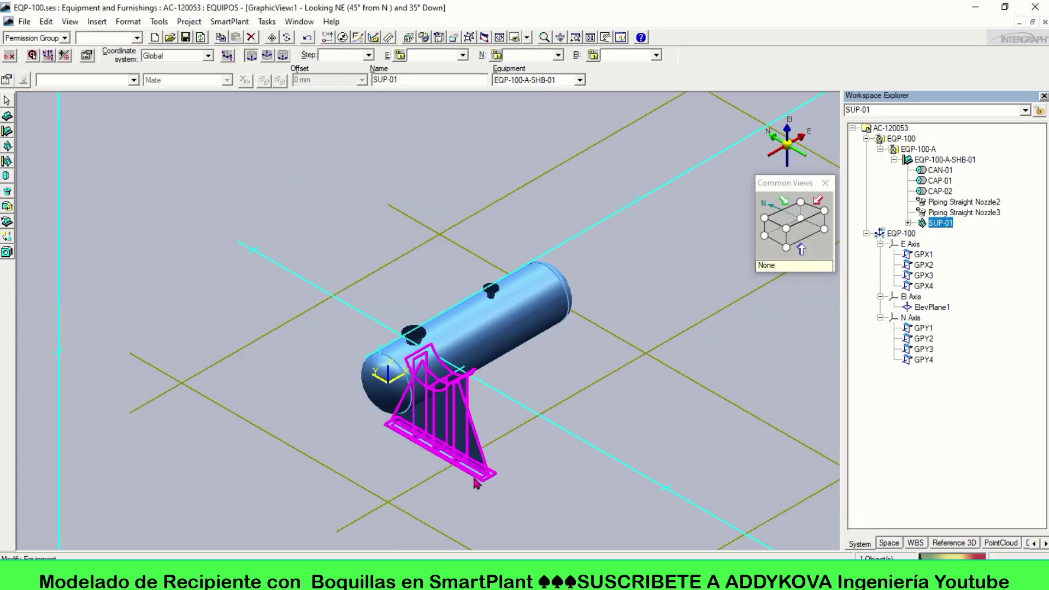
{"action": "scroll", "coordinate": [476, 483], "scroll_direction": "up", "scroll_amount": 3}
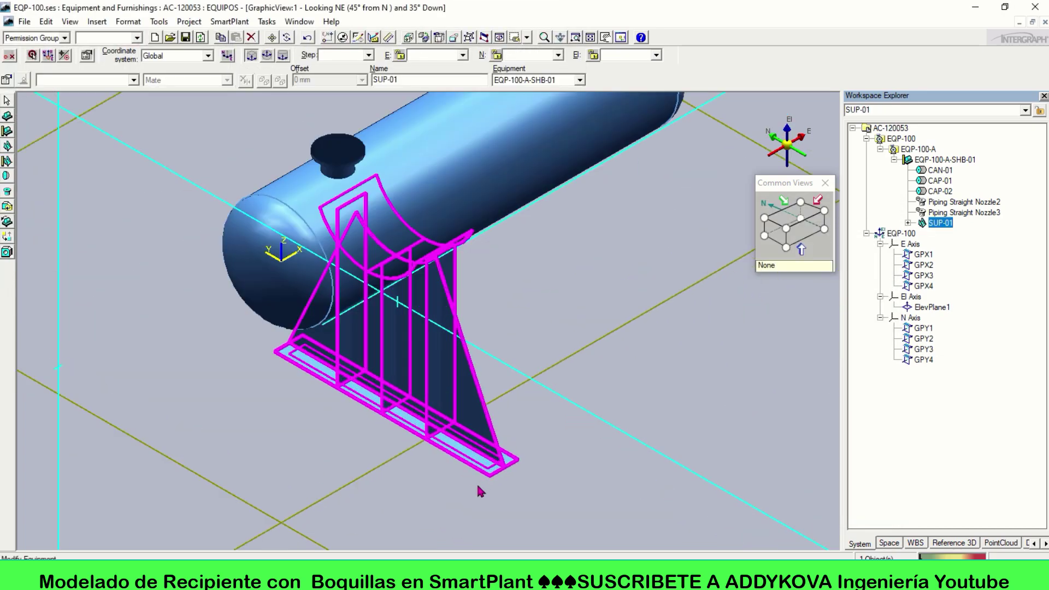
{"action": "left_click", "coordinate": [774, 238]}
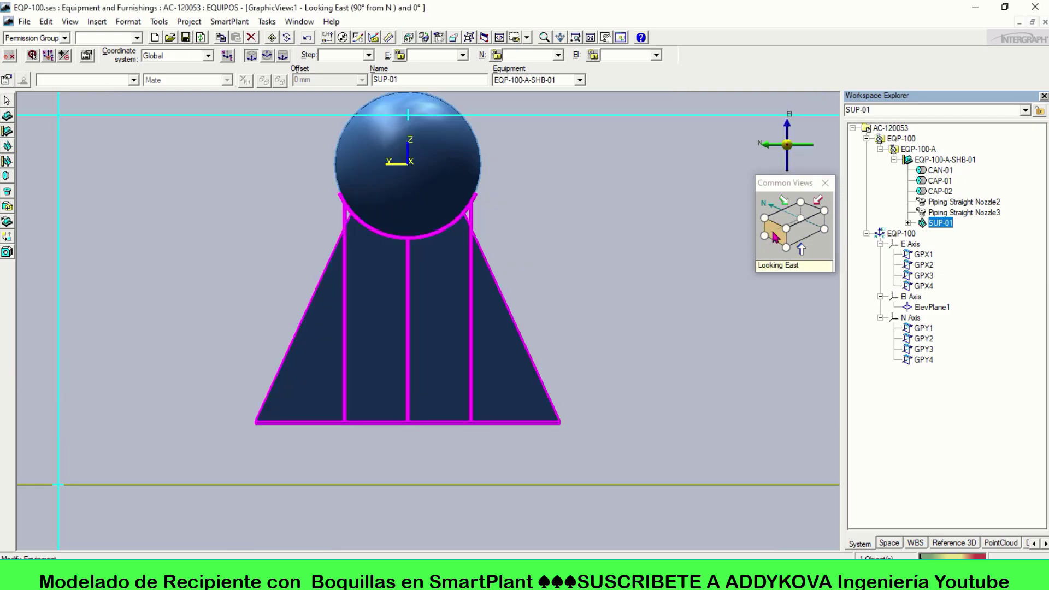
{"action": "left_click", "coordinate": [537, 354]}
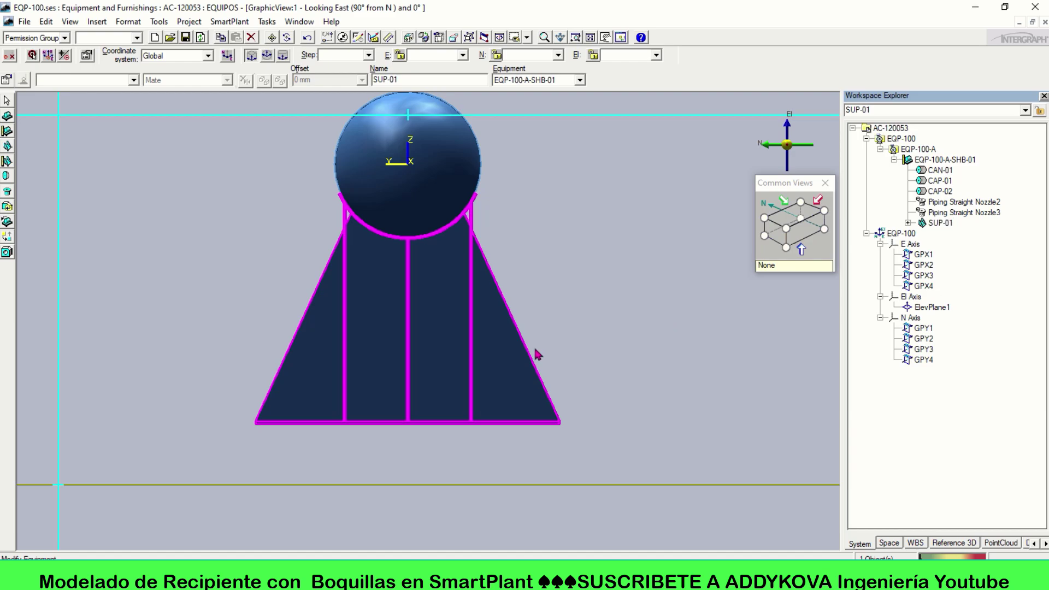
{"action": "left_click", "coordinate": [507, 357]}
Open SUP-01's properties and show the Equipment Support dimension category.
{"action": "right_click", "coordinate": [937, 224]}
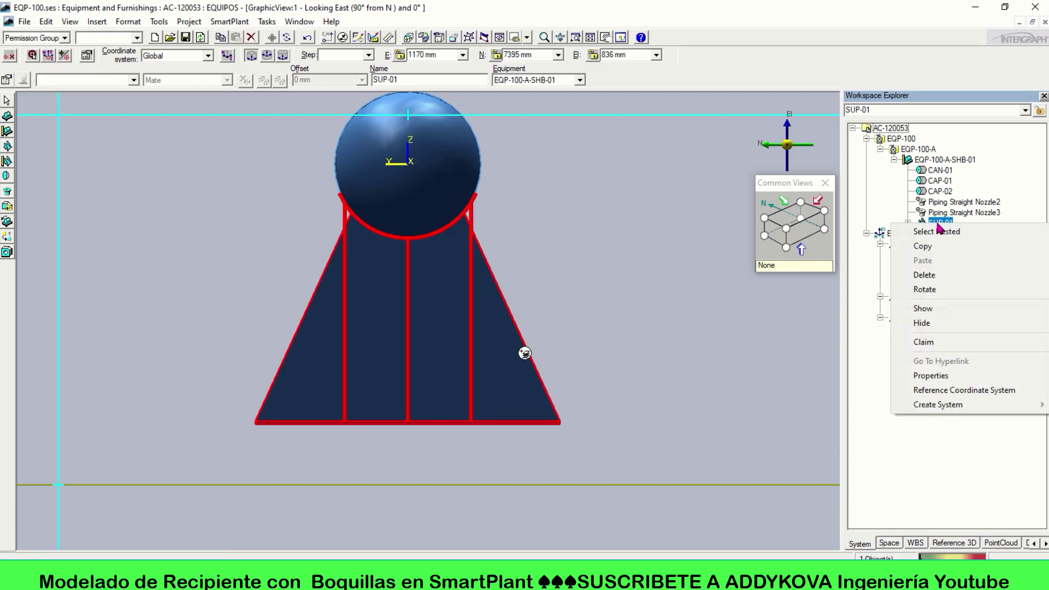
{"action": "left_click", "coordinate": [939, 376]}
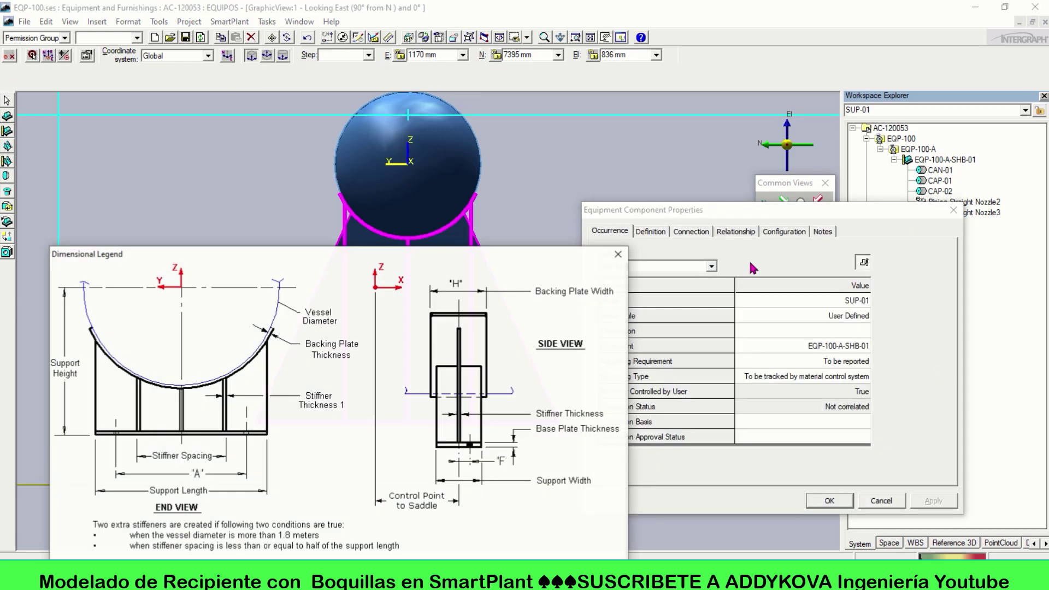
{"action": "scroll", "coordinate": [415, 164], "scroll_direction": "down", "scroll_amount": 3}
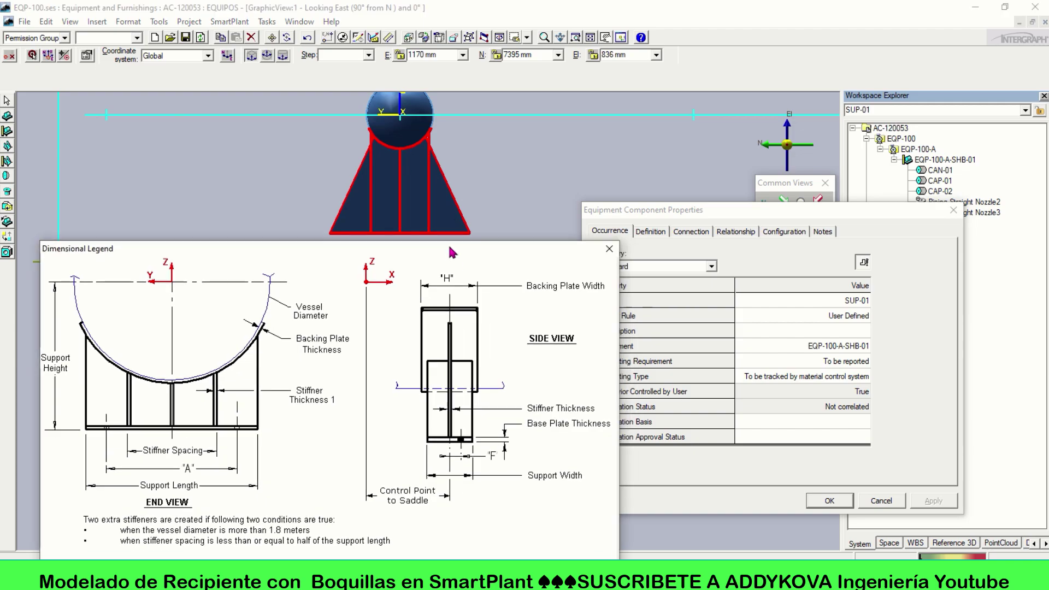
{"action": "left_click_drag", "start_coordinate": [468, 262], "coordinate": [418, 243]}
{"action": "left_click", "coordinate": [736, 229]}
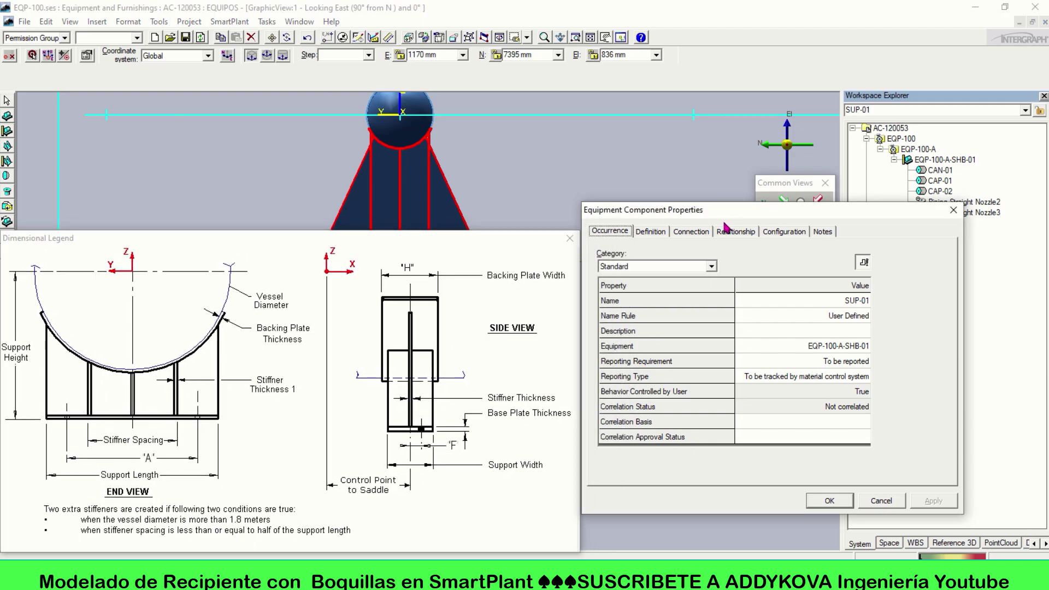
{"action": "left_click_drag", "start_coordinate": [718, 210], "coordinate": [720, 236]}
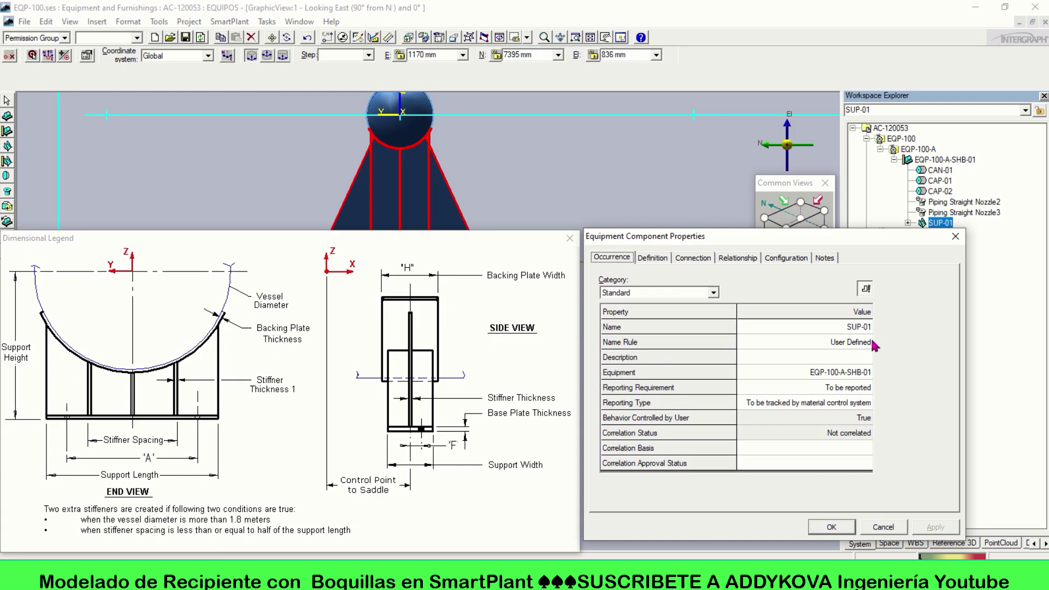
{"action": "left_click", "coordinate": [714, 293]}
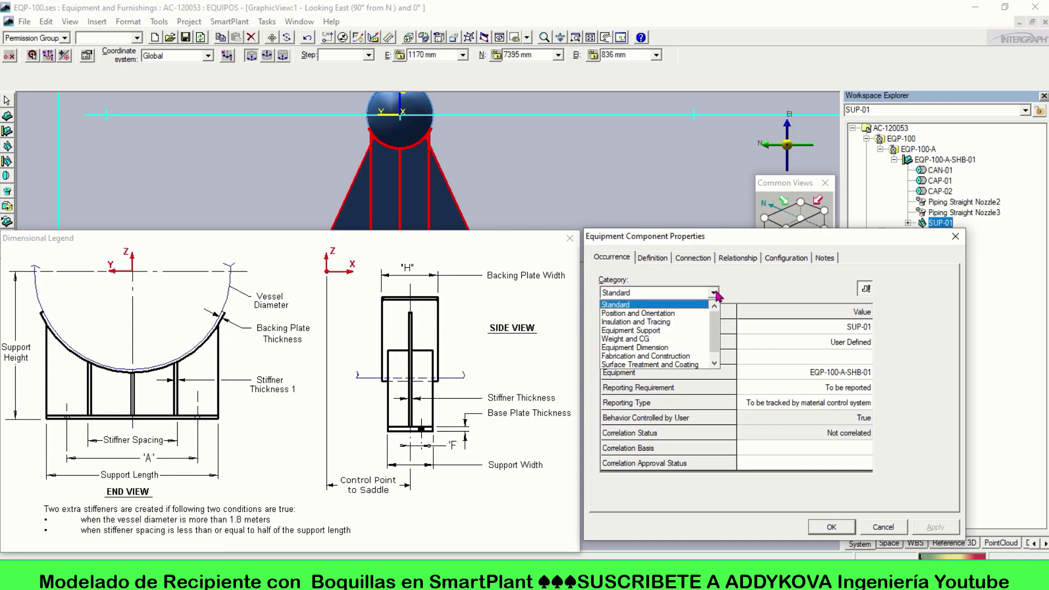
{"action": "left_click", "coordinate": [661, 330]}
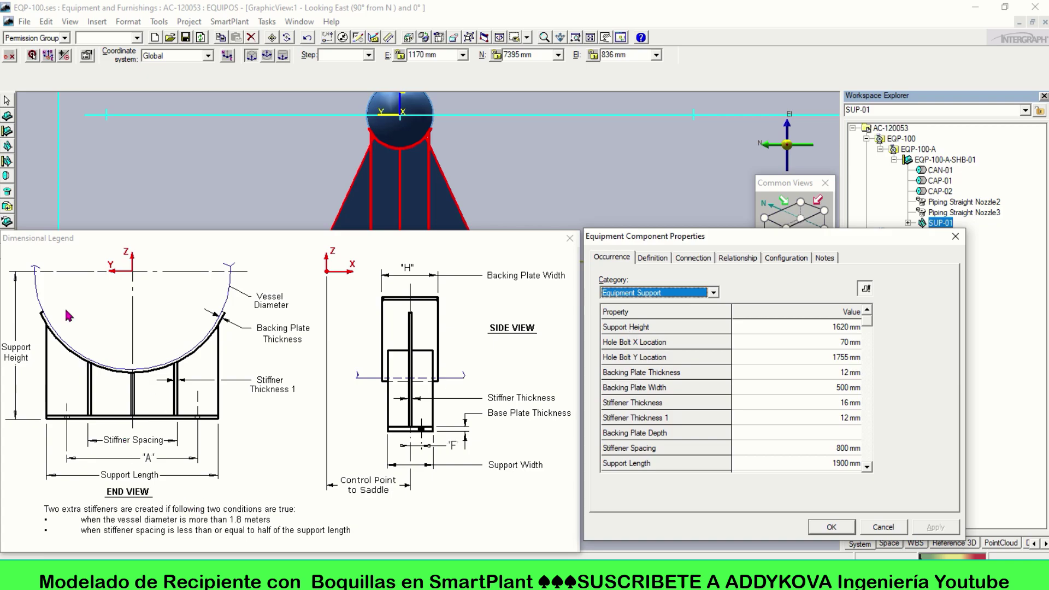
Set support height 1200 mm, support length 1400 mm, stiffener spacing 650 mm, and apply.
{"action": "left_click", "coordinate": [835, 327]}
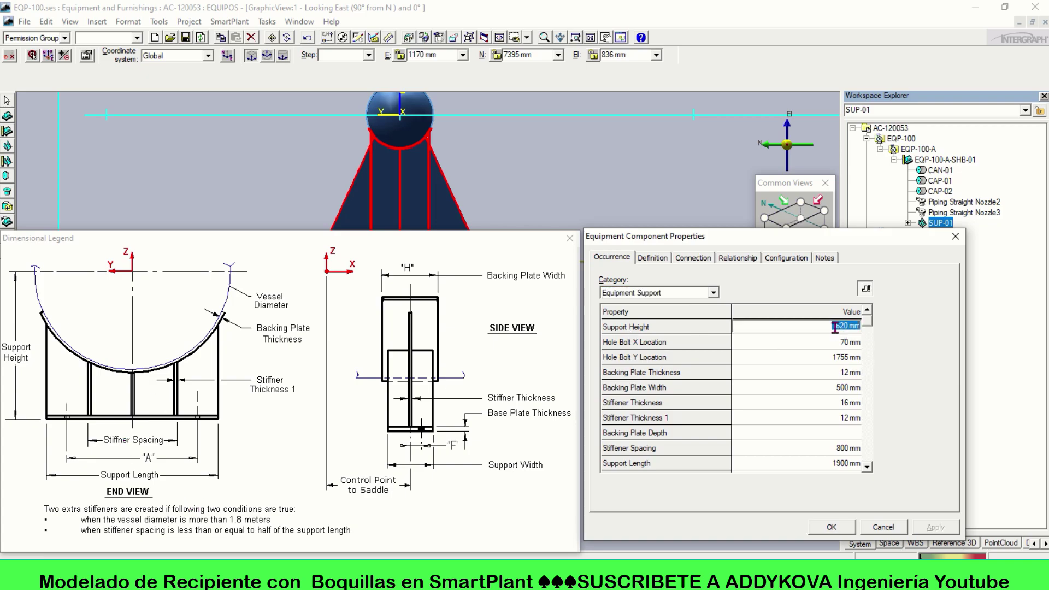
{"action": "type", "text": "1200"}
{"action": "left_click", "coordinate": [827, 358]}
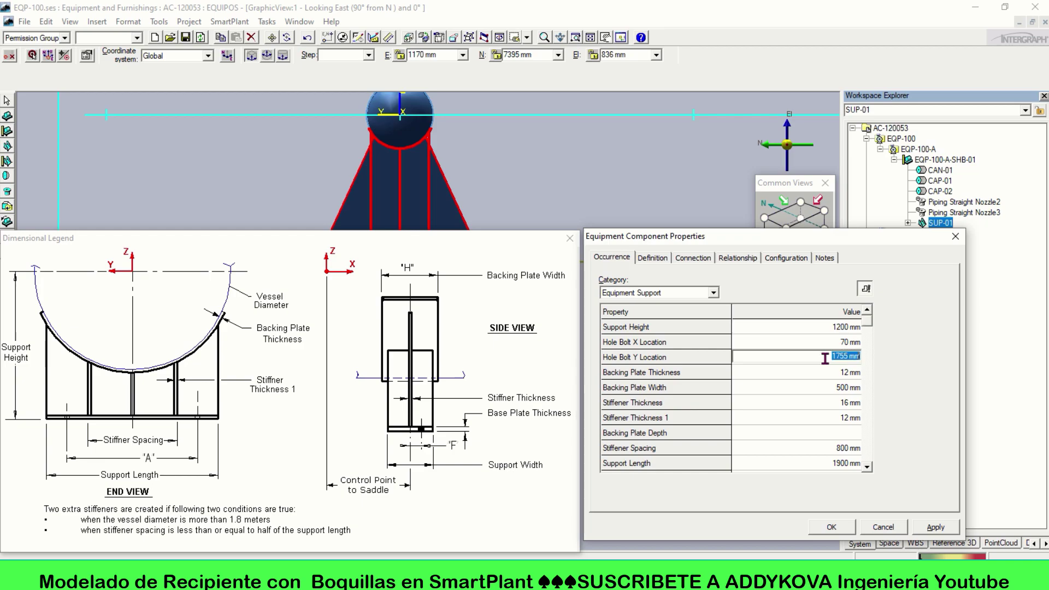
{"action": "left_click", "coordinate": [868, 468]}
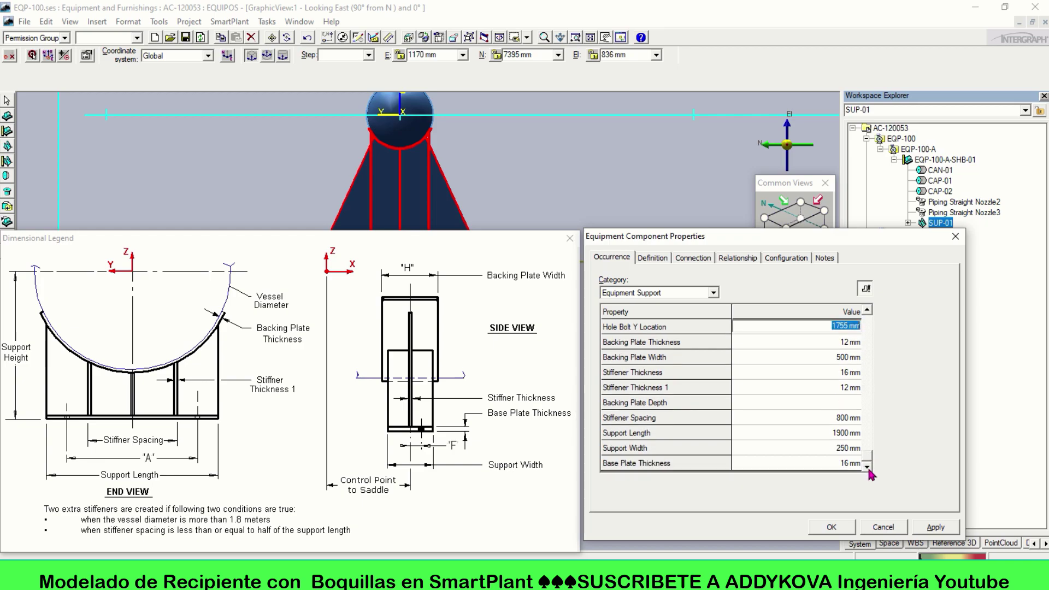
{"action": "left_click", "coordinate": [832, 433]}
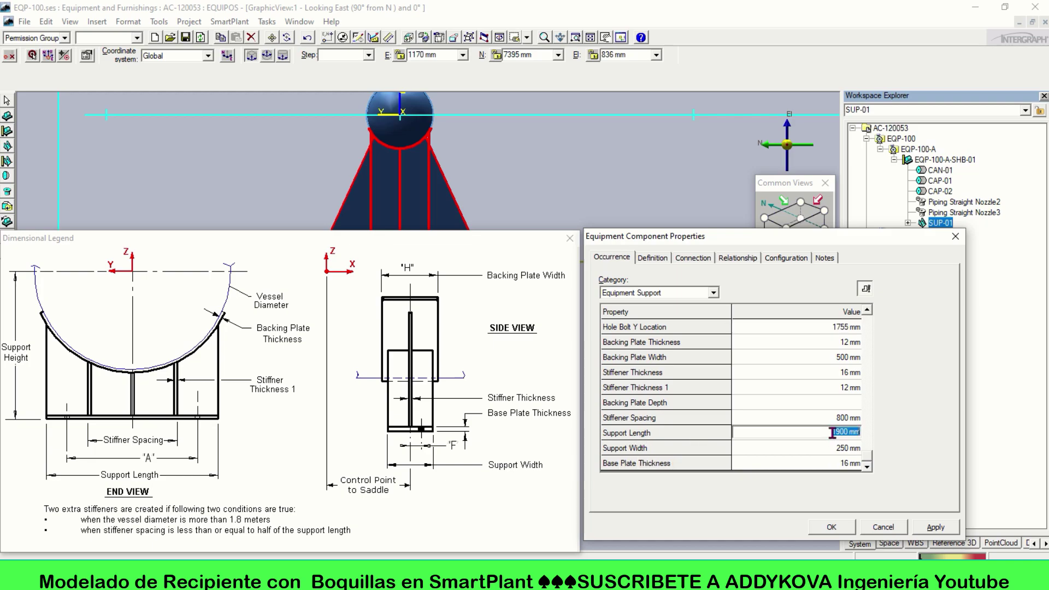
{"action": "type", "text": "1400"}
{"action": "key", "text": "Tab"}
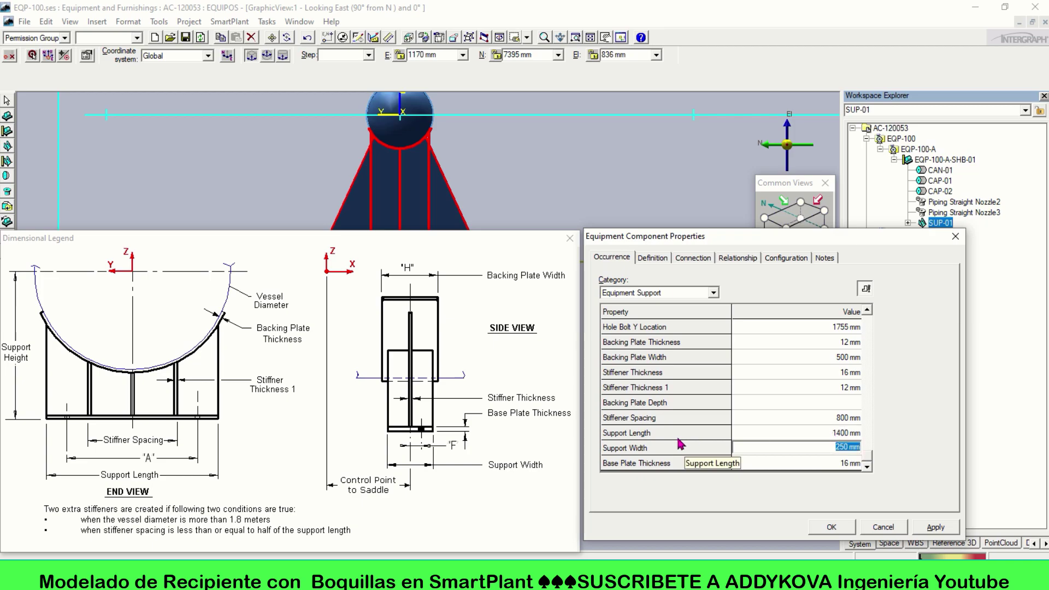
{"action": "left_click", "coordinate": [844, 419]}
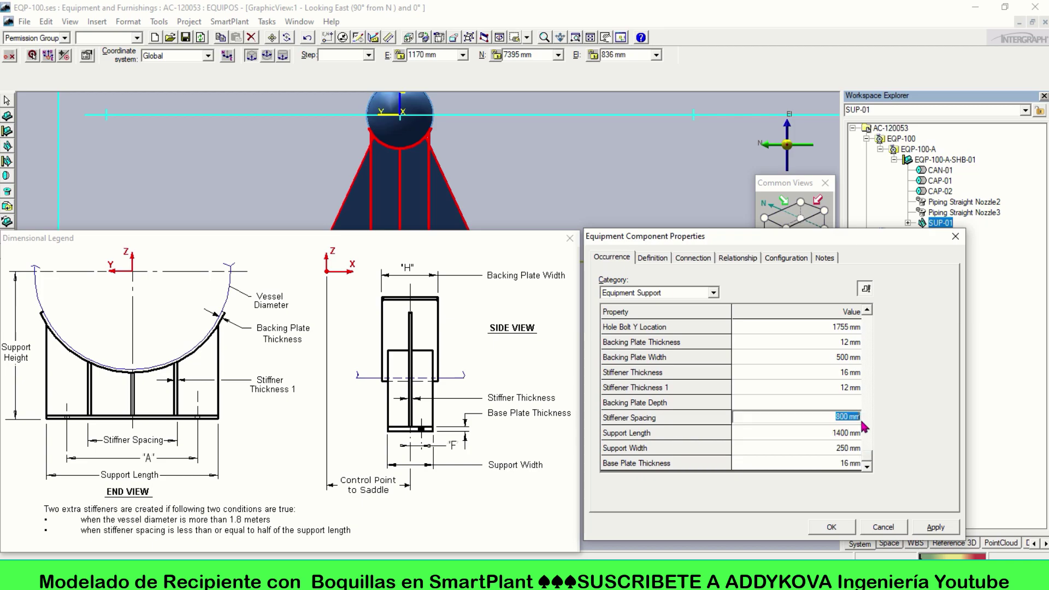
{"action": "type", "text": "650"}
{"action": "key", "text": "Return"}
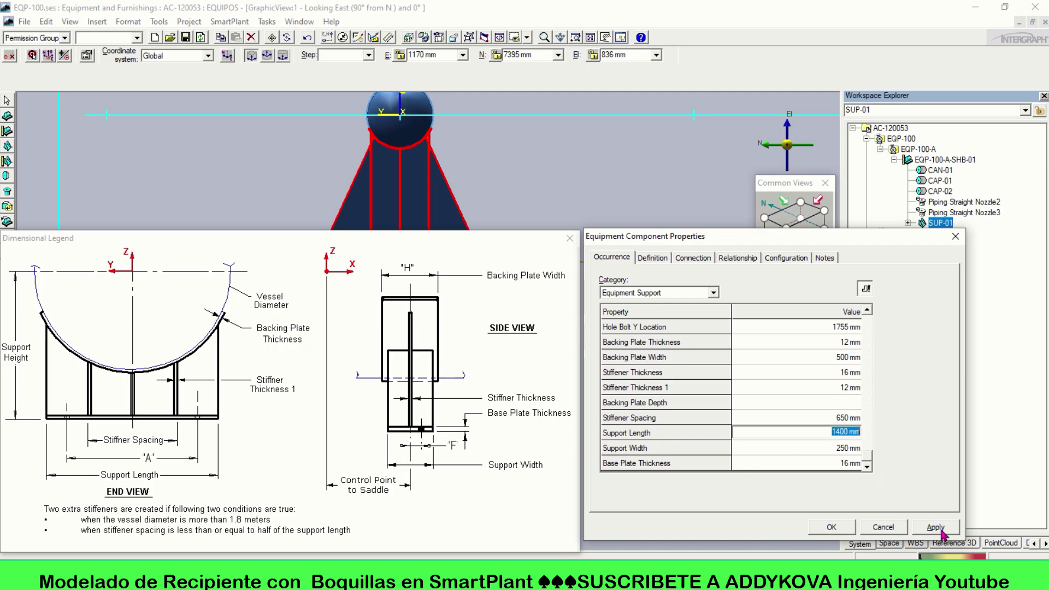
{"action": "left_click", "coordinate": [941, 529]}
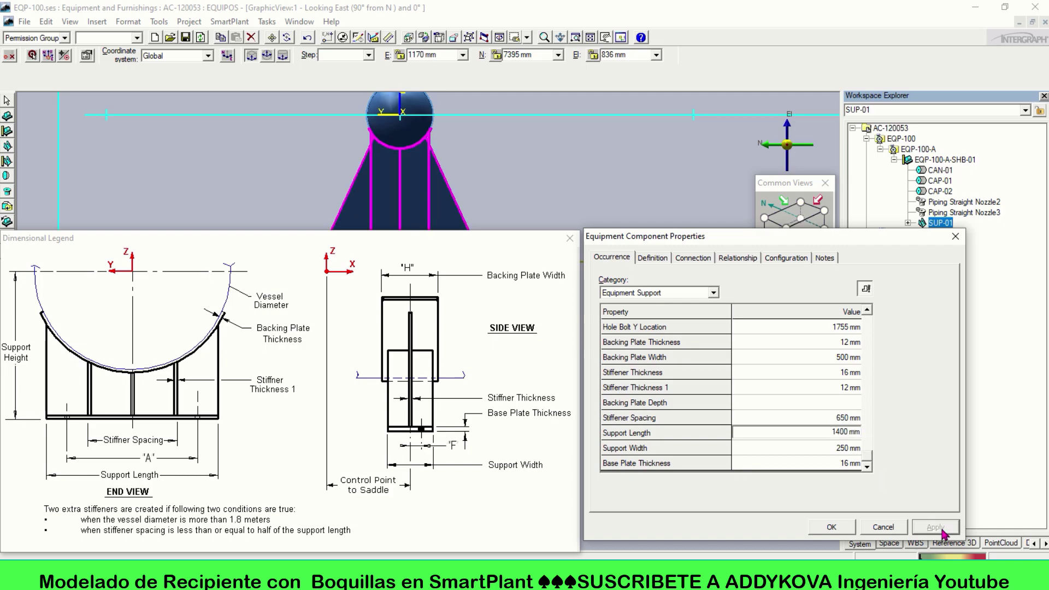
Set SUP-01's Hole Bolt Y Location to 750 mm and apply it.
{"action": "left_click", "coordinate": [386, 153]}
{"action": "scroll", "coordinate": [386, 153], "scroll_direction": "up", "scroll_amount": 1}
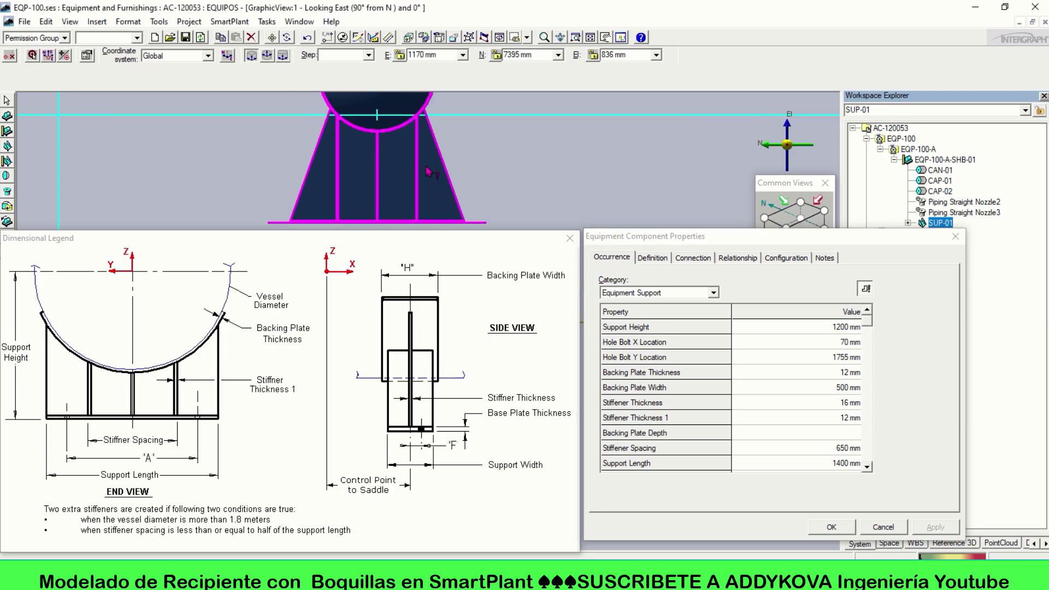
{"action": "left_click", "coordinate": [824, 356]}
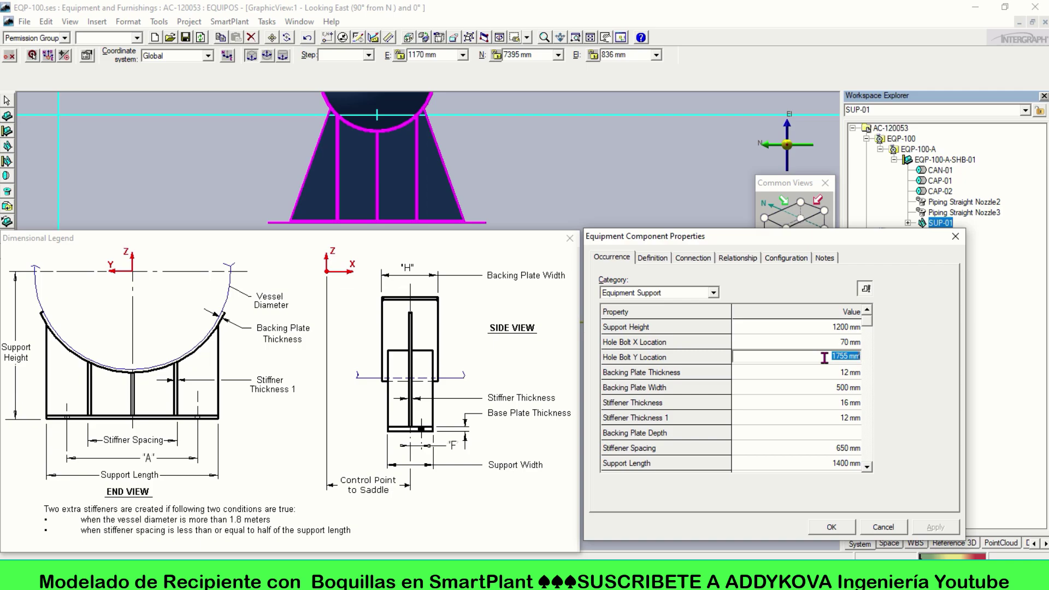
{"action": "key", "text": "BackSpace"}
{"action": "key", "text": "Tab"}
{"action": "left_click", "coordinate": [935, 527]}
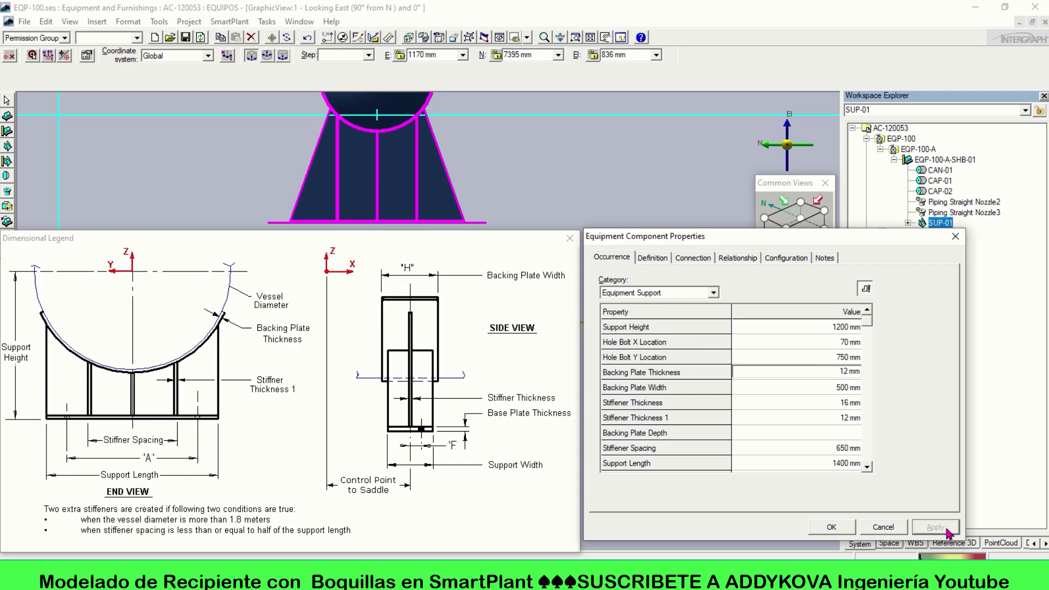
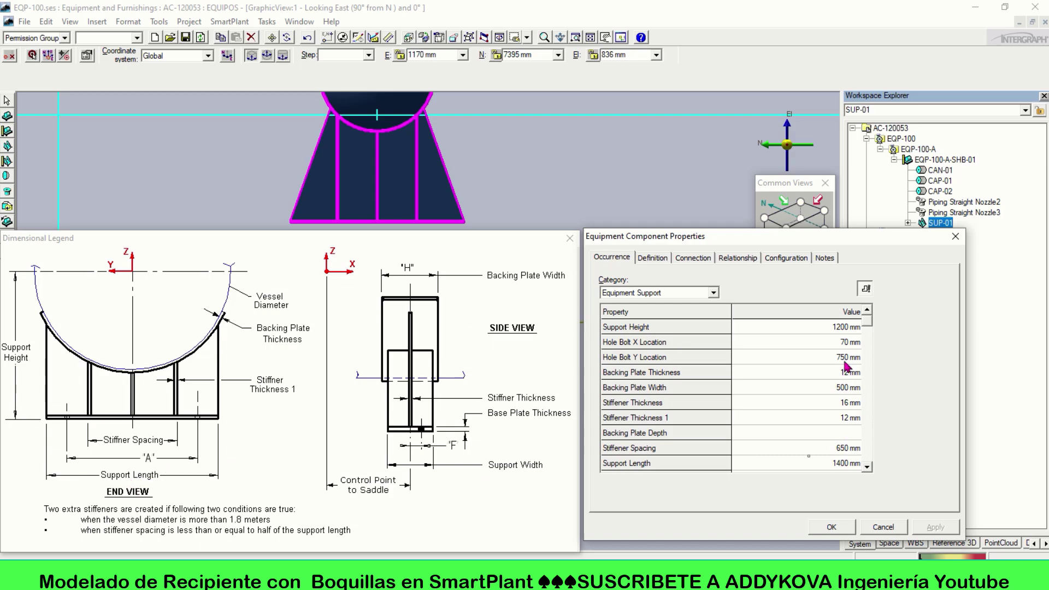
Change SUP-01's Support Length from 1400 mm to 1200 mm and apply it.
{"action": "left_click", "coordinate": [668, 327]}
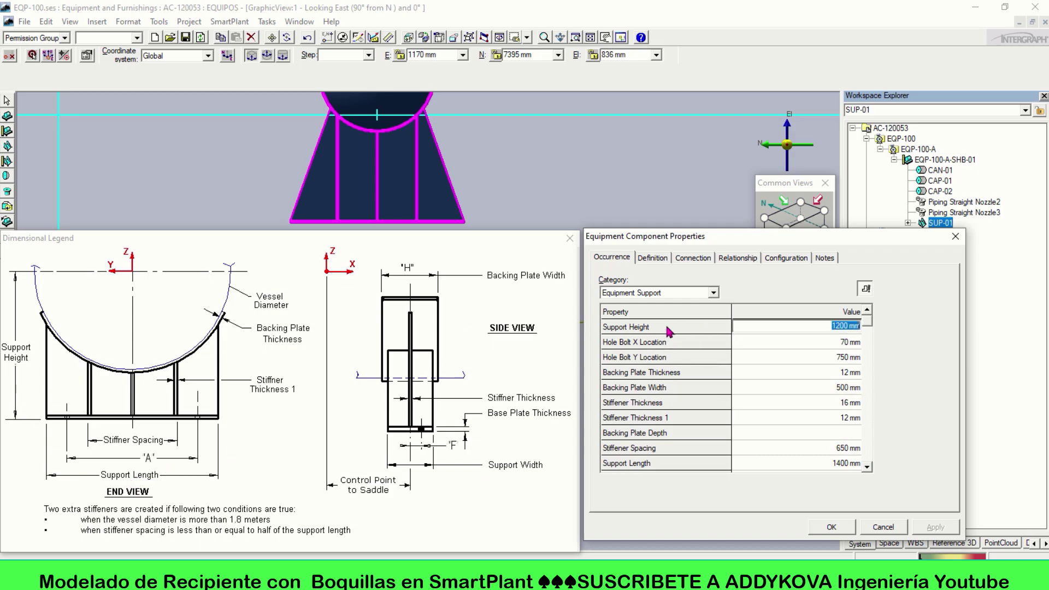
{"action": "left_click", "coordinate": [665, 464]}
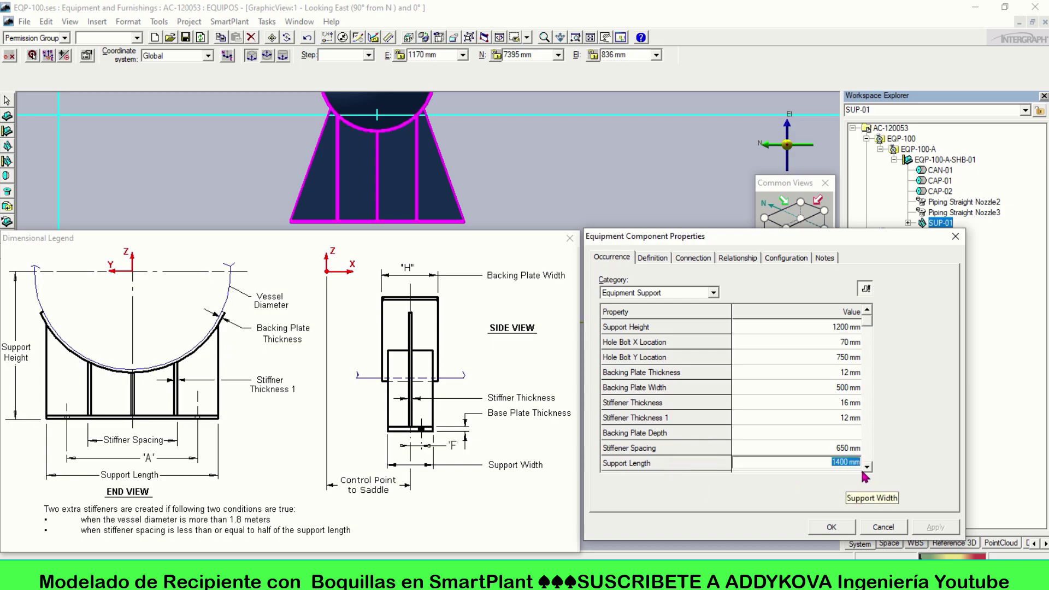
{"action": "type", "text": "1200"}
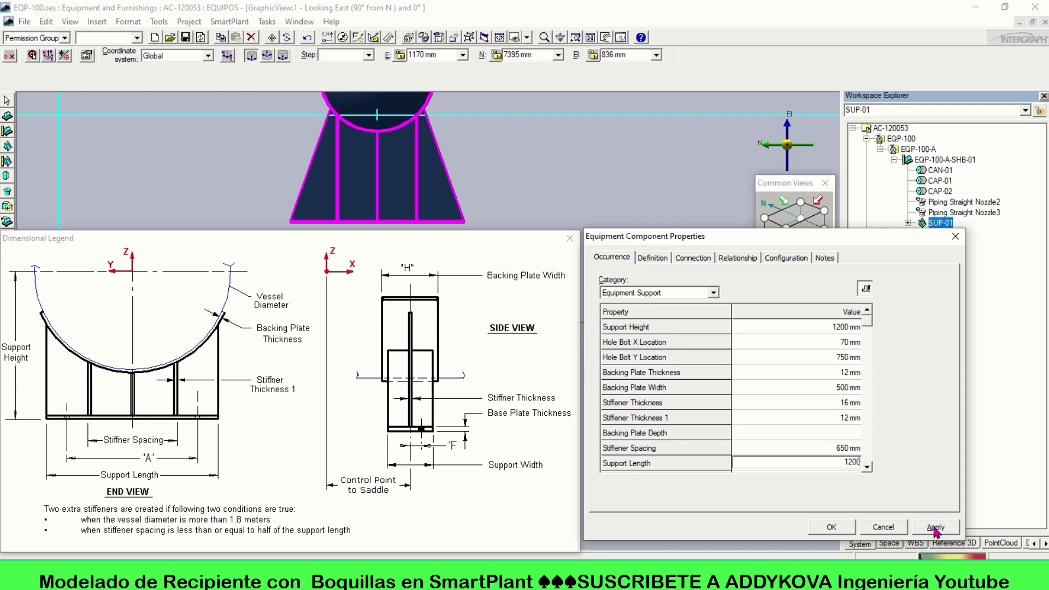
{"action": "left_click", "coordinate": [936, 527]}
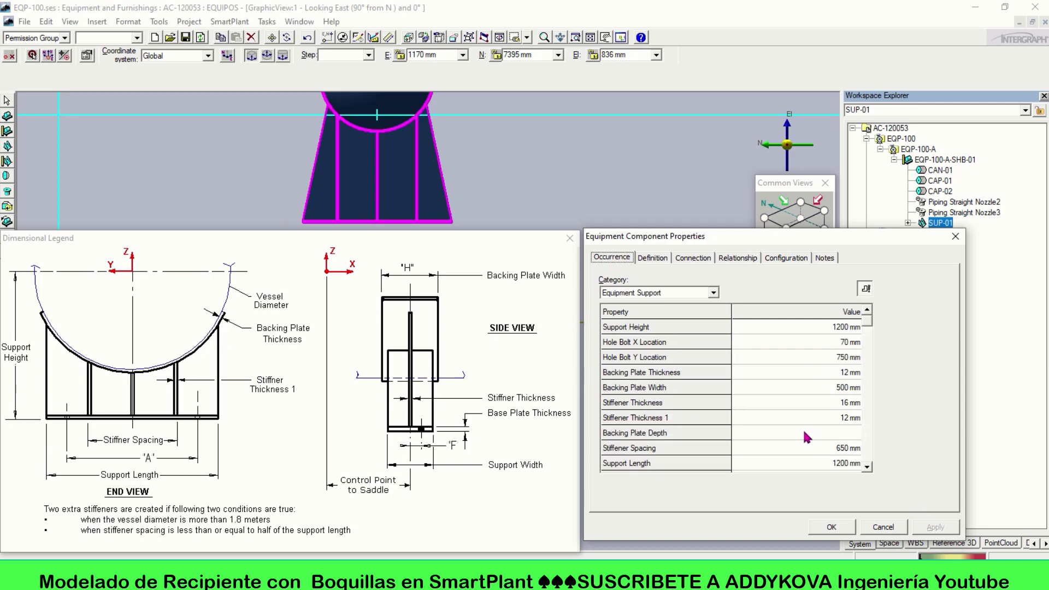
{"action": "left_click", "coordinate": [800, 389]}
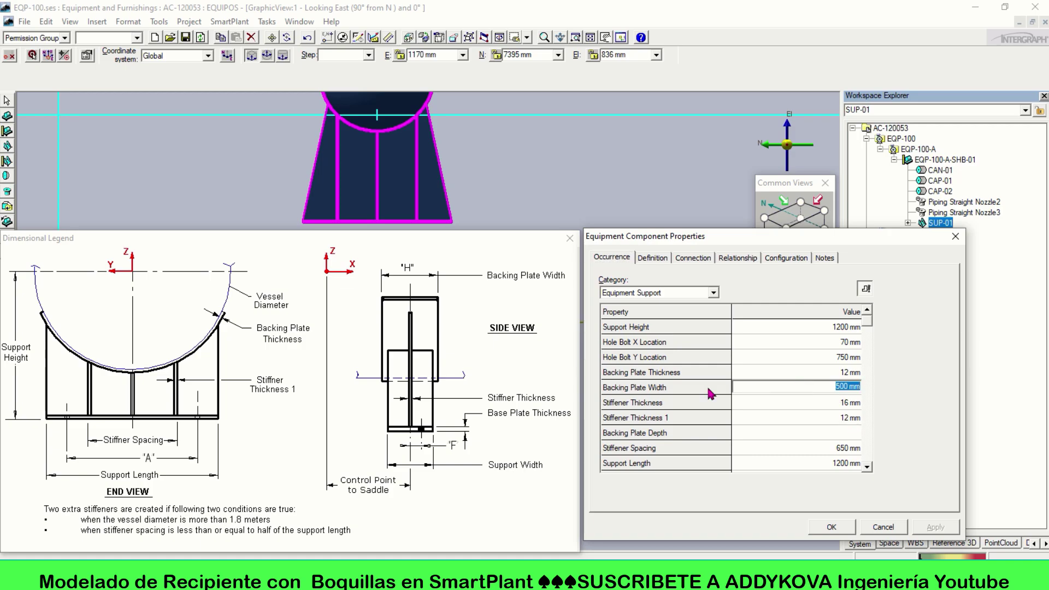
{"action": "left_click", "coordinate": [831, 527]}
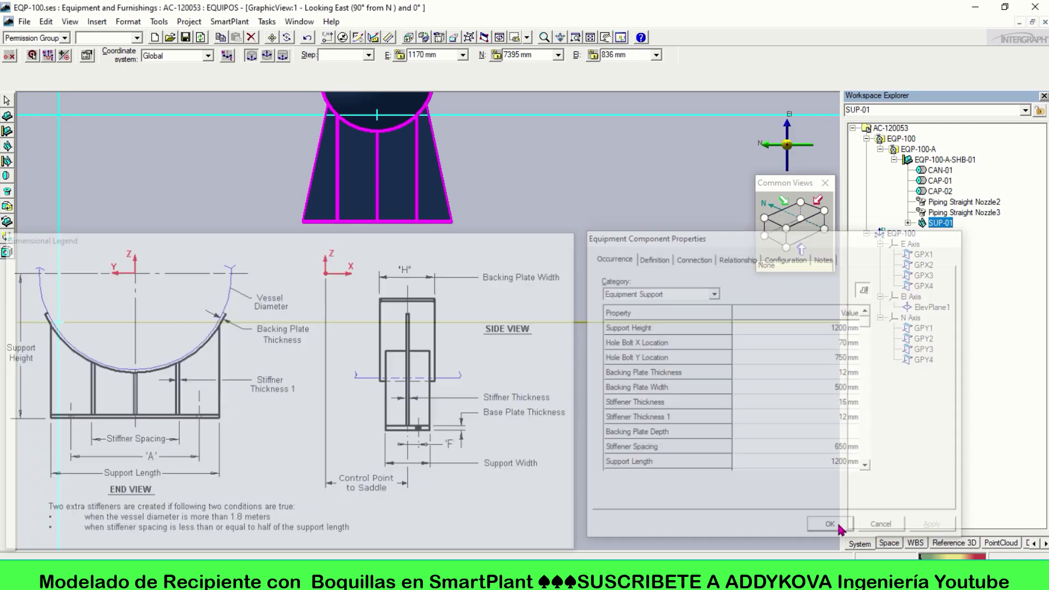
{"action": "left_click", "coordinate": [812, 219]}
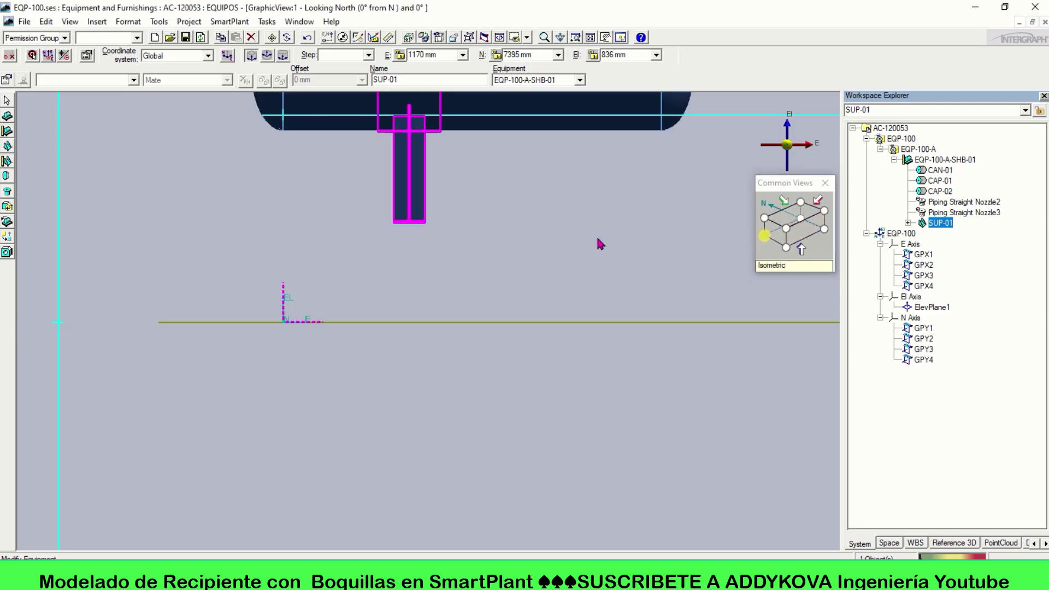
{"action": "left_click", "coordinate": [480, 265]}
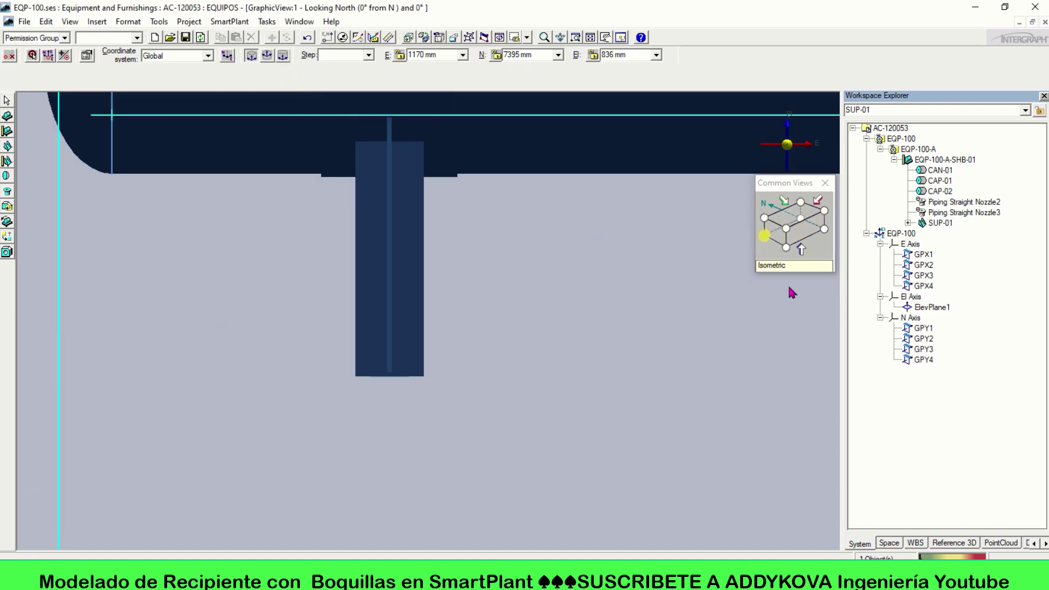
{"action": "left_click", "coordinate": [773, 232]}
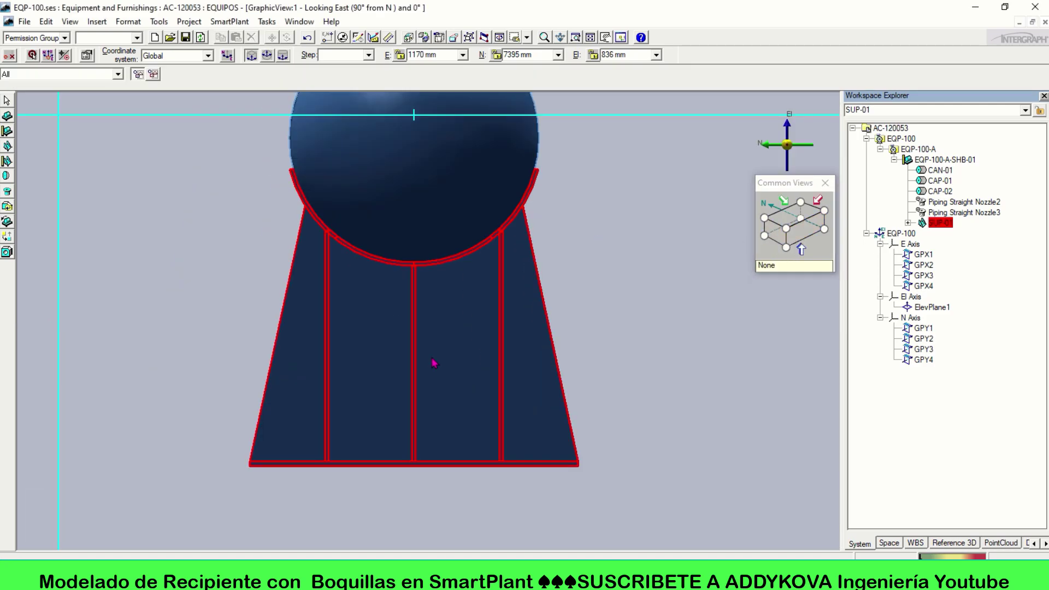
{"action": "left_click", "coordinate": [497, 353]}
{"action": "scroll", "coordinate": [610, 323], "scroll_direction": "down", "scroll_amount": 1}
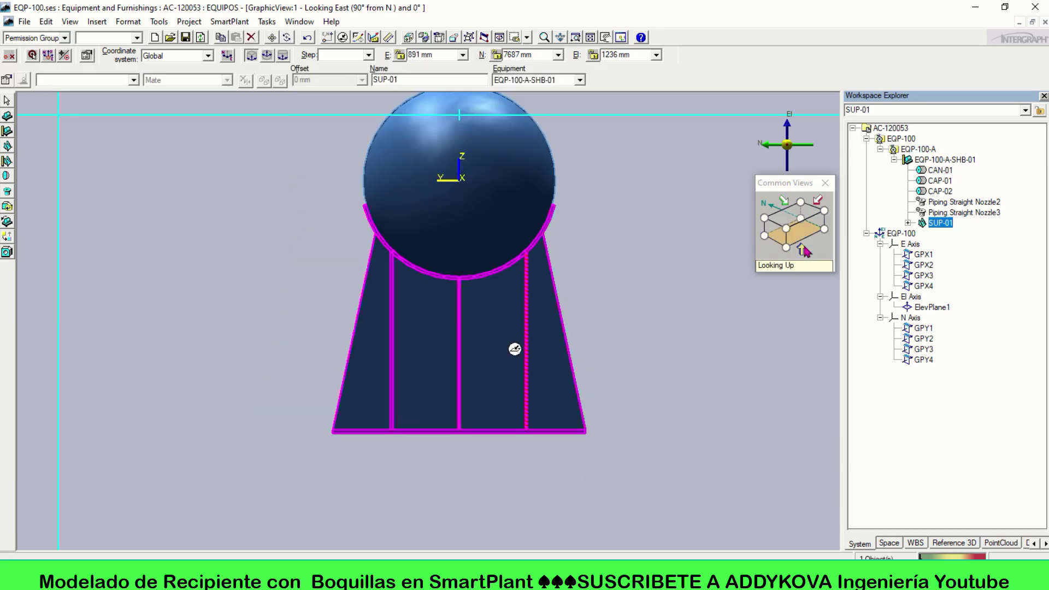
{"action": "left_click", "coordinate": [786, 228]}
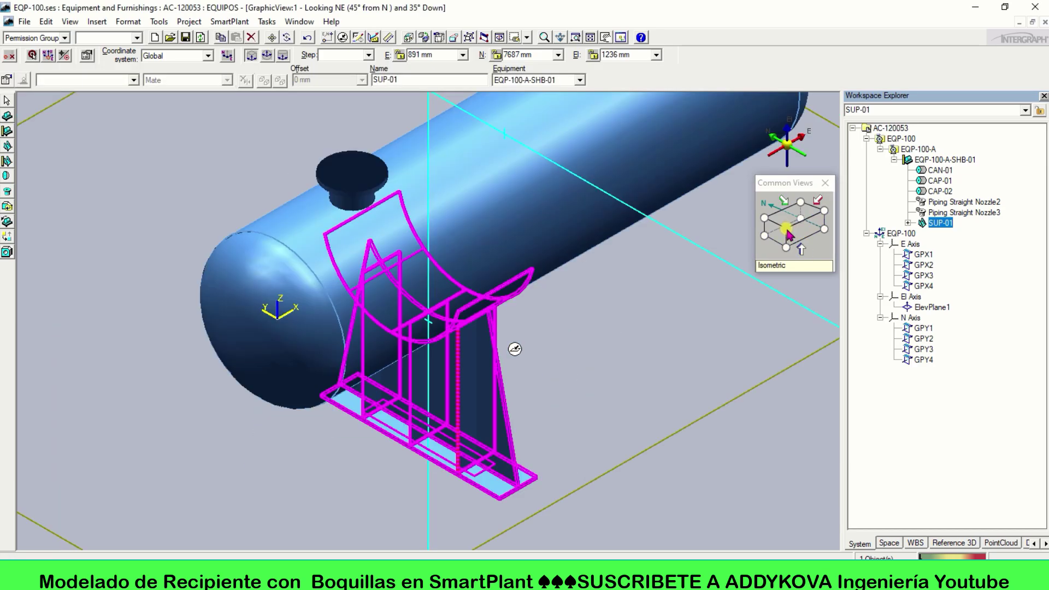
{"action": "key", "text": "Escape"}
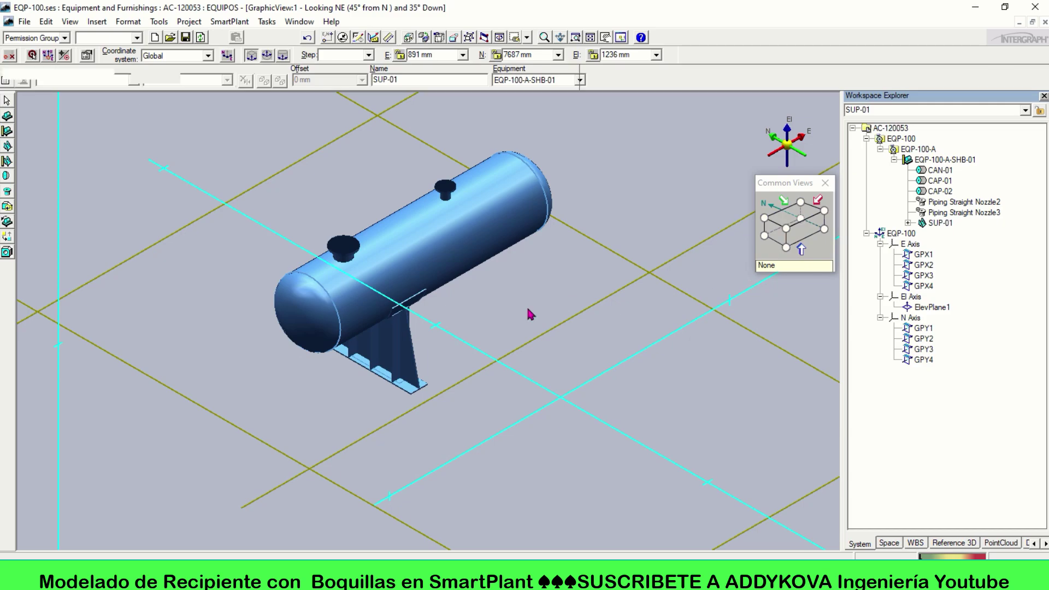
{"action": "left_click", "coordinate": [788, 240]}
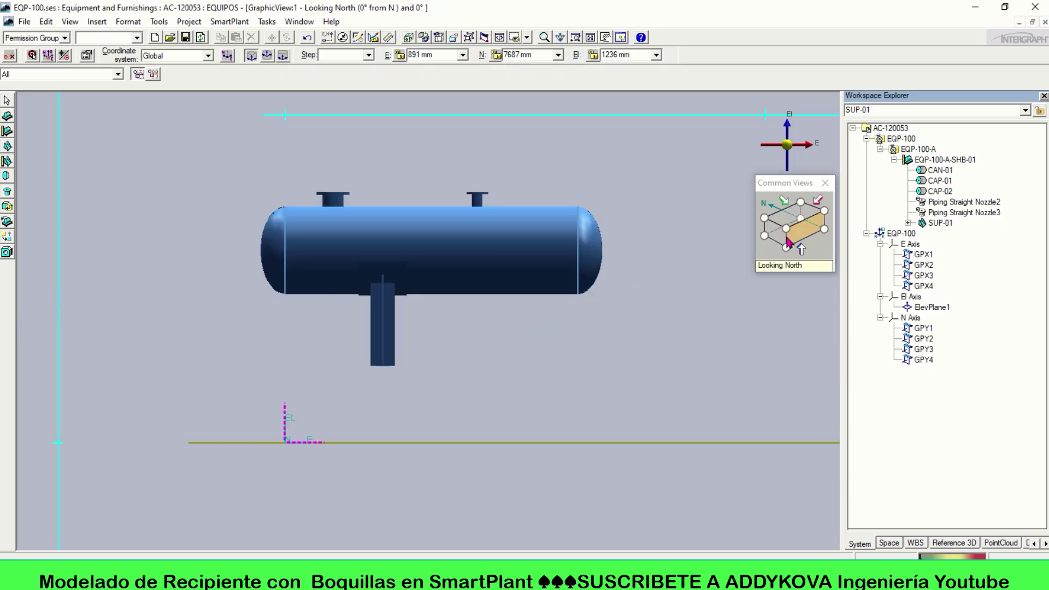
{"action": "left_click", "coordinate": [373, 320]}
In SUP-01's Equipment Dimension properties, set Control Point to Saddle to 500 mm and apply.
{"action": "right_click", "coordinate": [374, 321]}
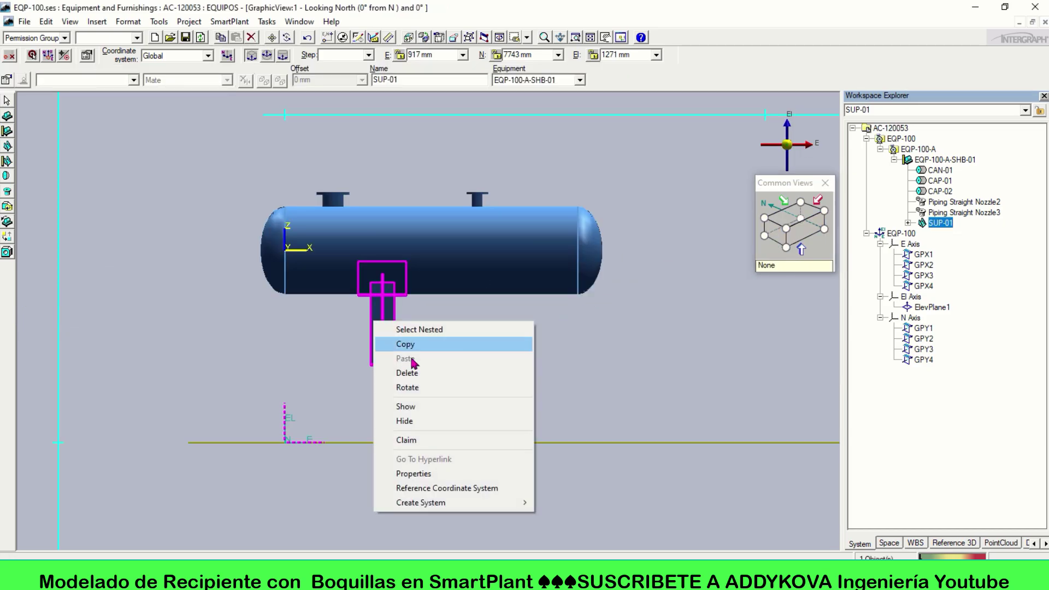
{"action": "left_click", "coordinate": [426, 478]}
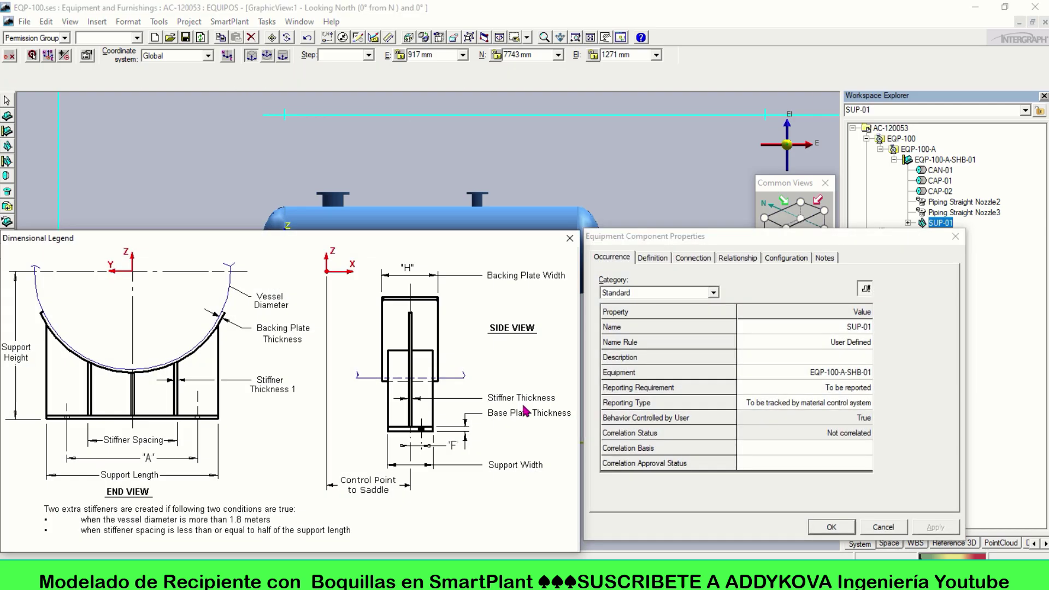
{"action": "scroll", "coordinate": [577, 131], "scroll_direction": "down", "scroll_amount": 3}
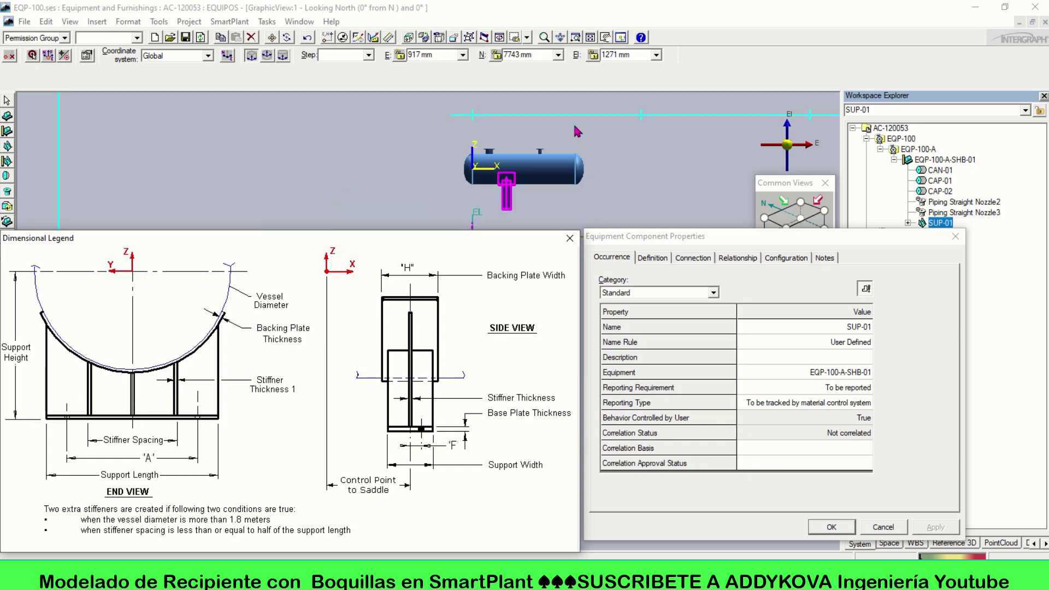
{"action": "scroll", "coordinate": [551, 210], "scroll_direction": "up", "scroll_amount": 2}
{"action": "left_click", "coordinate": [713, 292]}
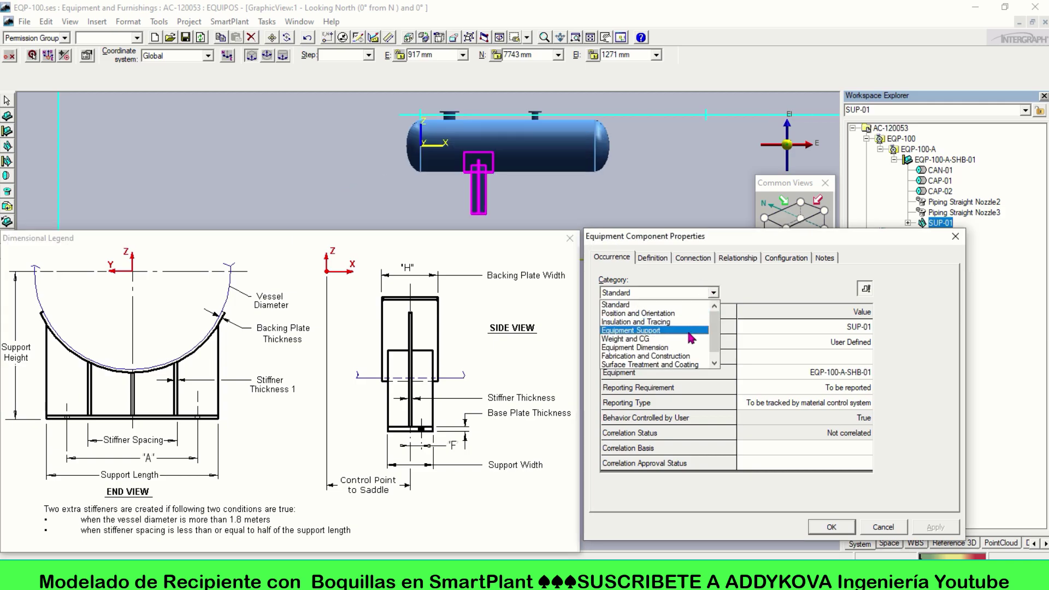
{"action": "left_click", "coordinate": [687, 350]}
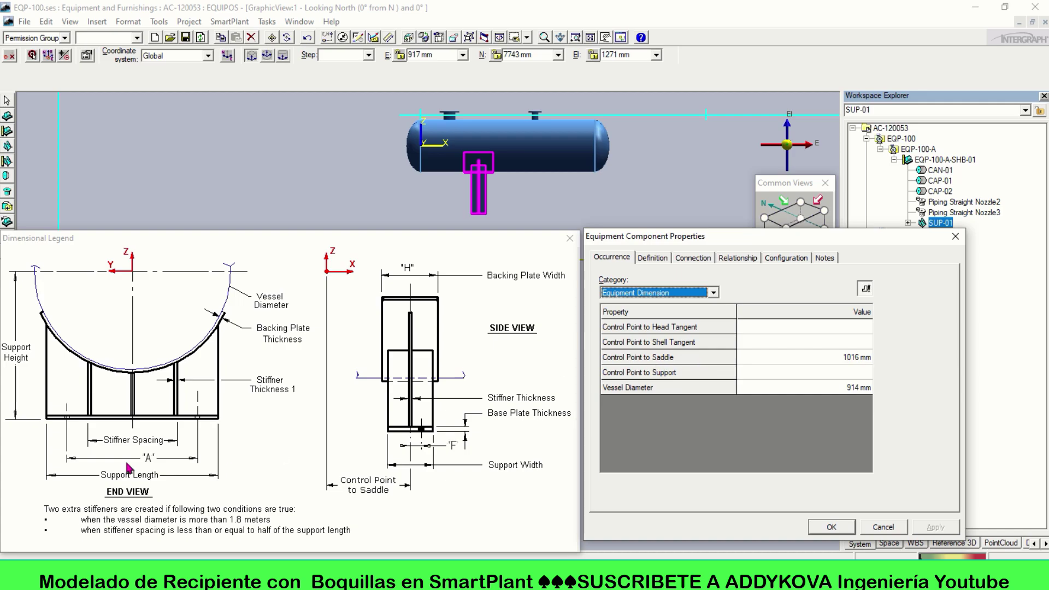
{"action": "left_click", "coordinate": [859, 357]}
{"action": "type", "text": "500"}
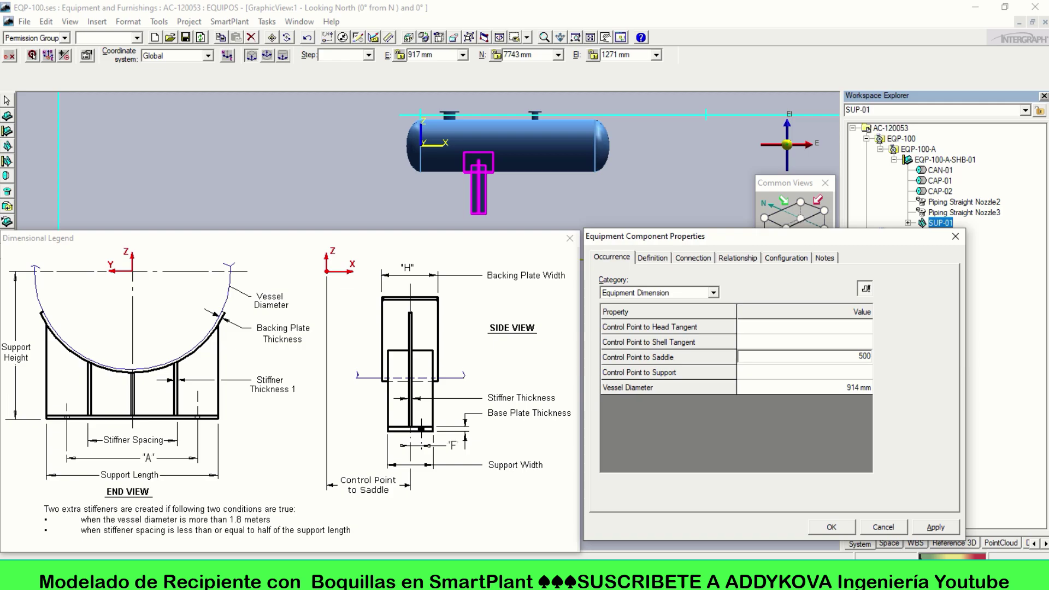
{"action": "left_click", "coordinate": [861, 365]}
{"action": "left_click", "coordinate": [939, 530]}
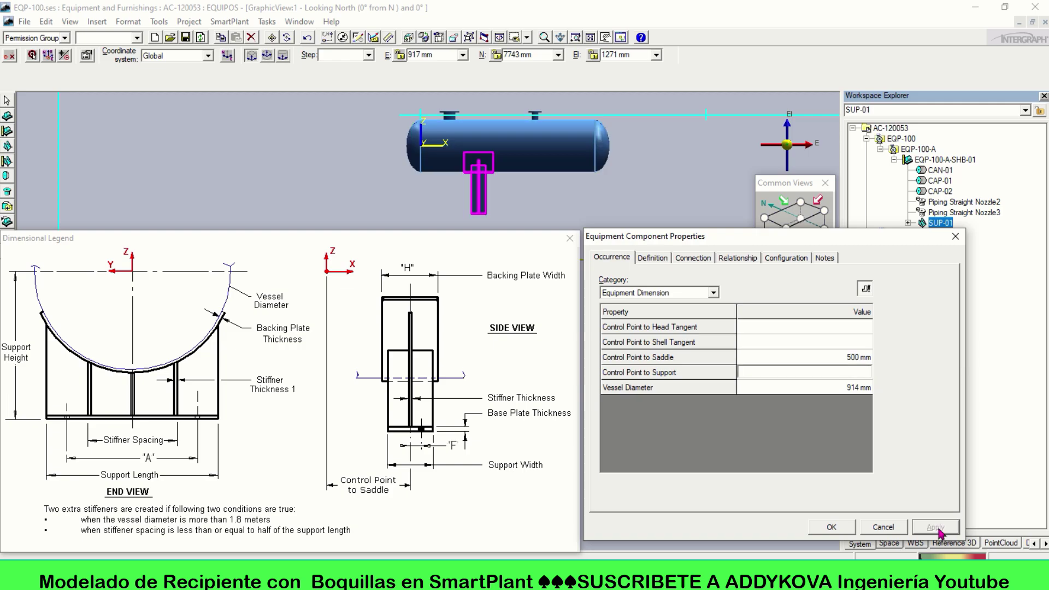
Confirm the support's property changes with OK and clear the selection.
{"action": "left_click", "coordinate": [832, 528]}
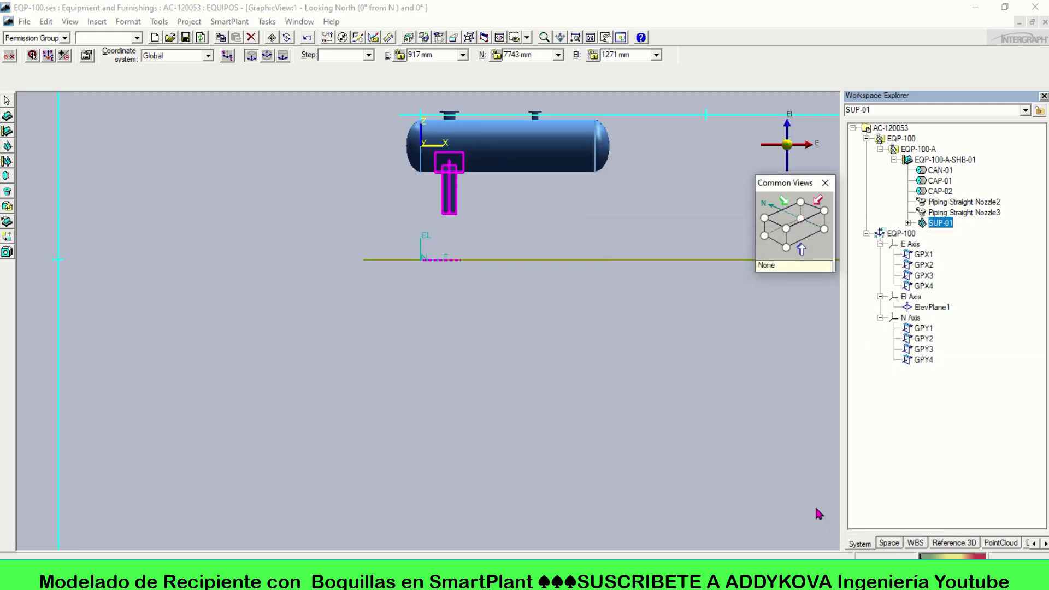
{"action": "scroll", "coordinate": [427, 315], "scroll_direction": "up", "scroll_amount": 2}
{"action": "scroll", "coordinate": [393, 349], "scroll_direction": "up", "scroll_amount": 2}
{"action": "scroll", "coordinate": [388, 374], "scroll_direction": "up", "scroll_amount": 3}
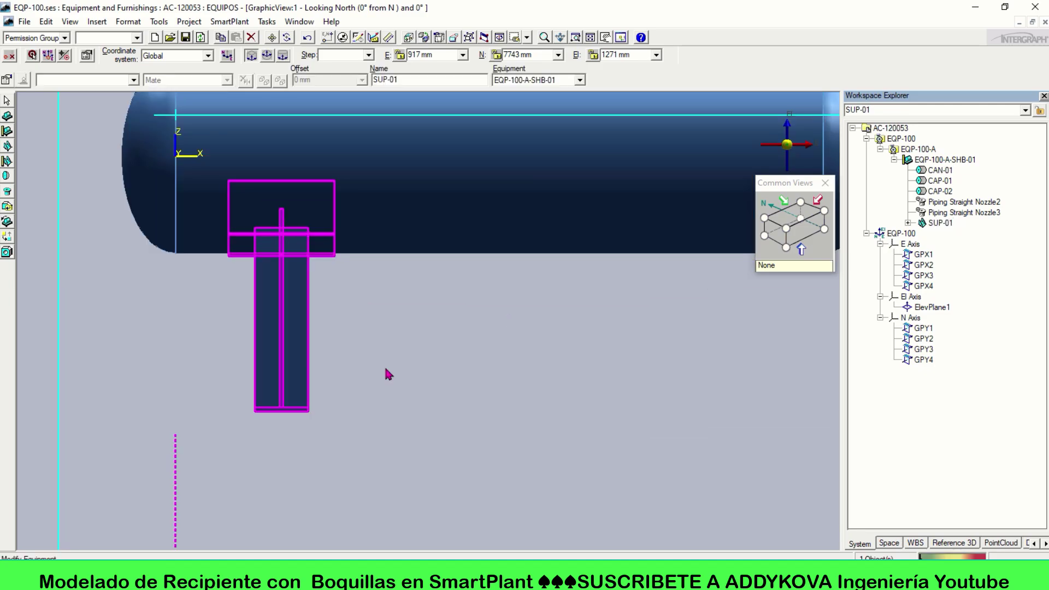
{"action": "key", "text": "Escape"}
{"action": "scroll", "coordinate": [433, 339], "scroll_direction": "down", "scroll_amount": 2}
{"action": "scroll", "coordinate": [445, 354], "scroll_direction": "down", "scroll_amount": 1}
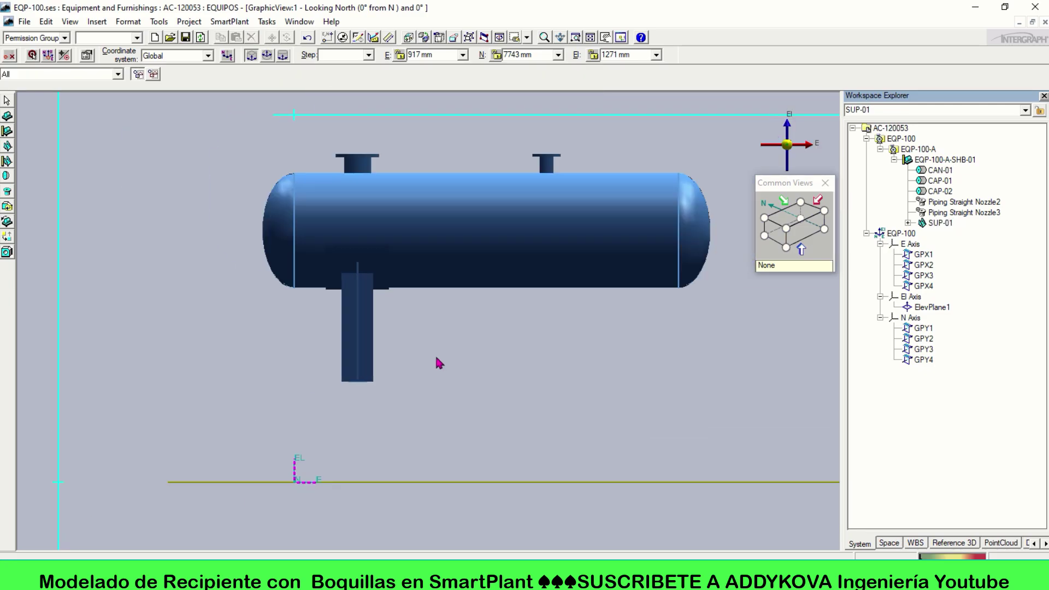
Select the CAN-01 vessel shell and review it in isometric and top views.
{"action": "left_click", "coordinate": [442, 244]}
{"action": "left_click", "coordinate": [786, 233]}
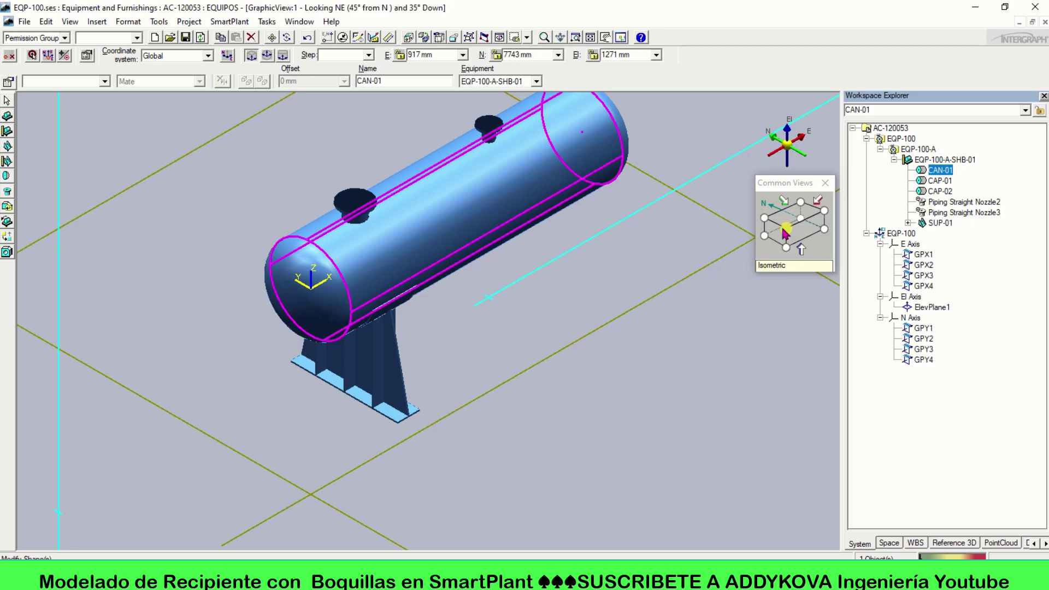
{"action": "scroll", "coordinate": [474, 377], "scroll_direction": "down", "scroll_amount": 1}
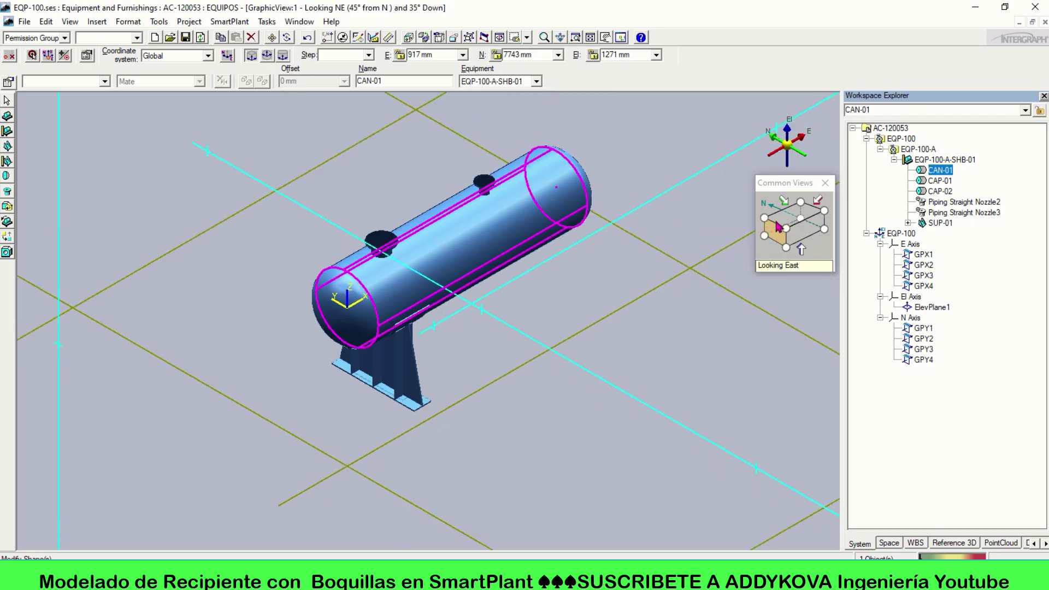
{"action": "left_click", "coordinate": [787, 221]}
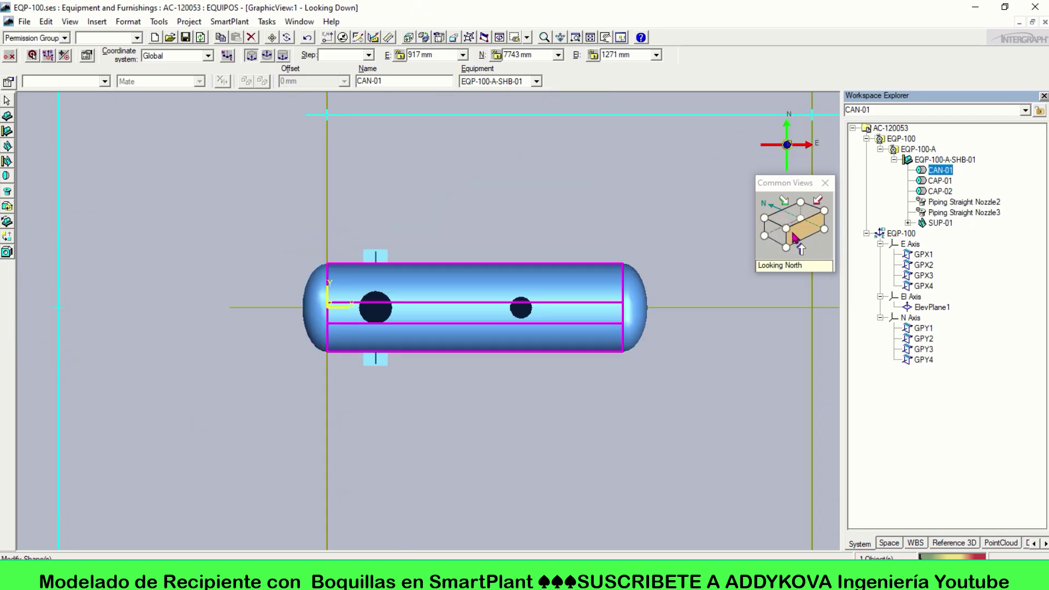
{"action": "left_click", "coordinate": [786, 229]}
Select the SUP-01 saddle support and begin moving it from a reference point.
{"action": "left_click", "coordinate": [517, 340]}
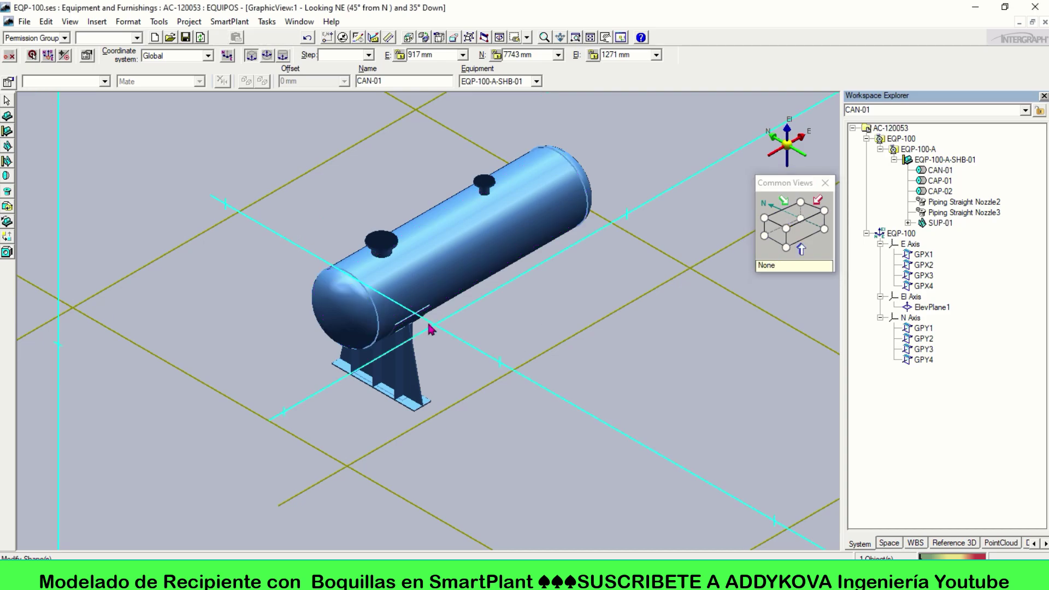
{"action": "scroll", "coordinate": [429, 327], "scroll_direction": "up", "scroll_amount": 1}
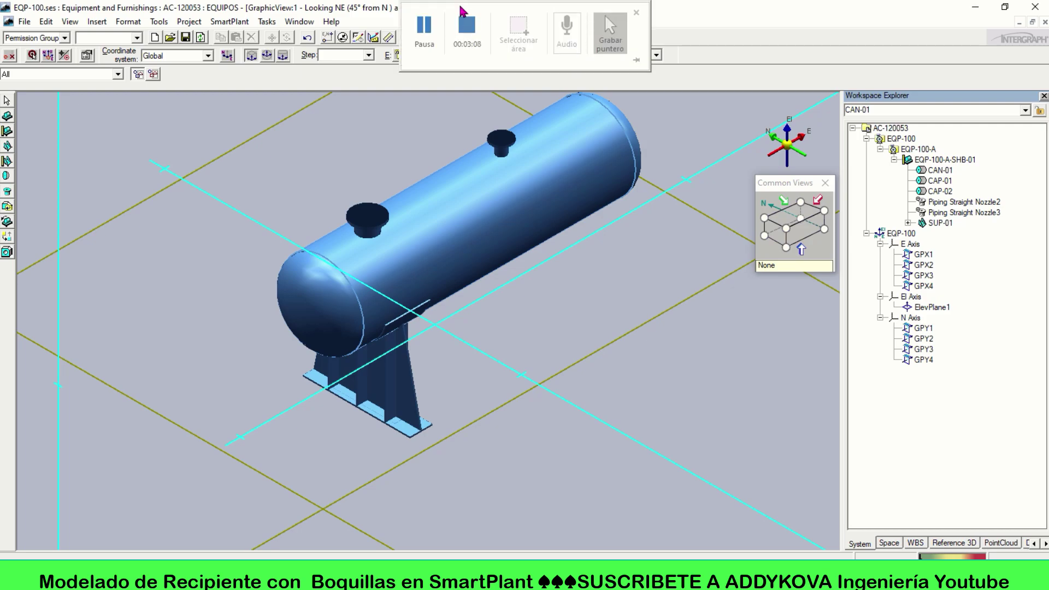
{"action": "left_click", "coordinate": [941, 223]}
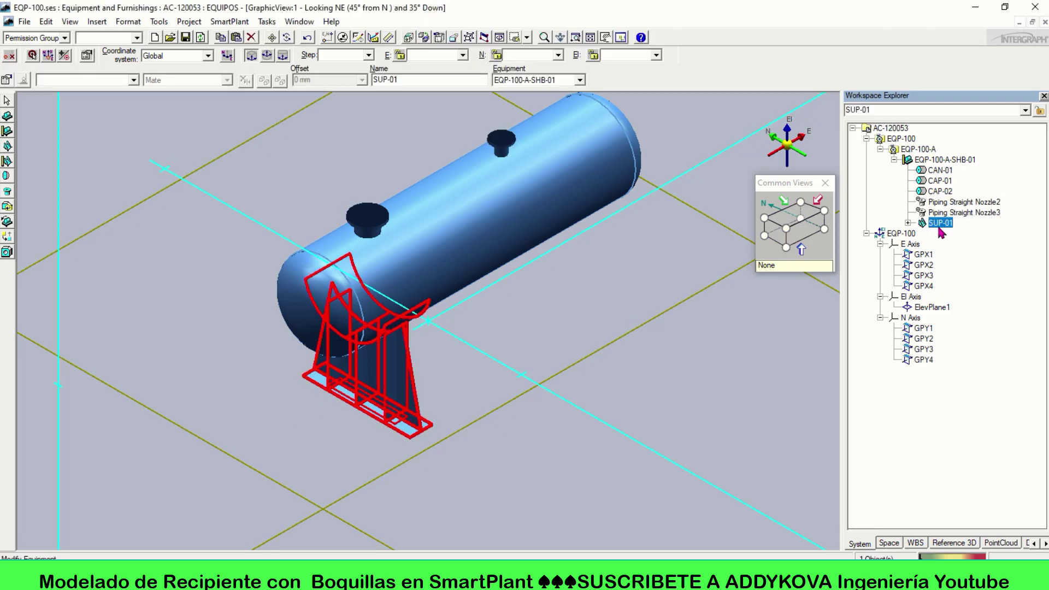
{"action": "left_click", "coordinate": [222, 38]}
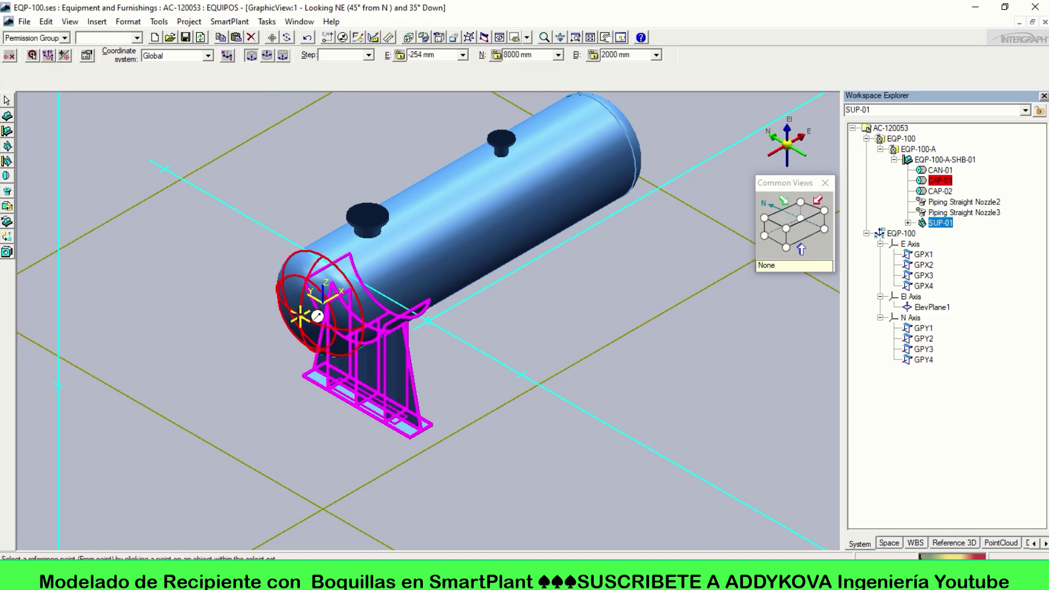
Cancel the support move and compute 3048 − 1000 = 2048 in Calculator.
{"action": "key", "text": "Escape"}
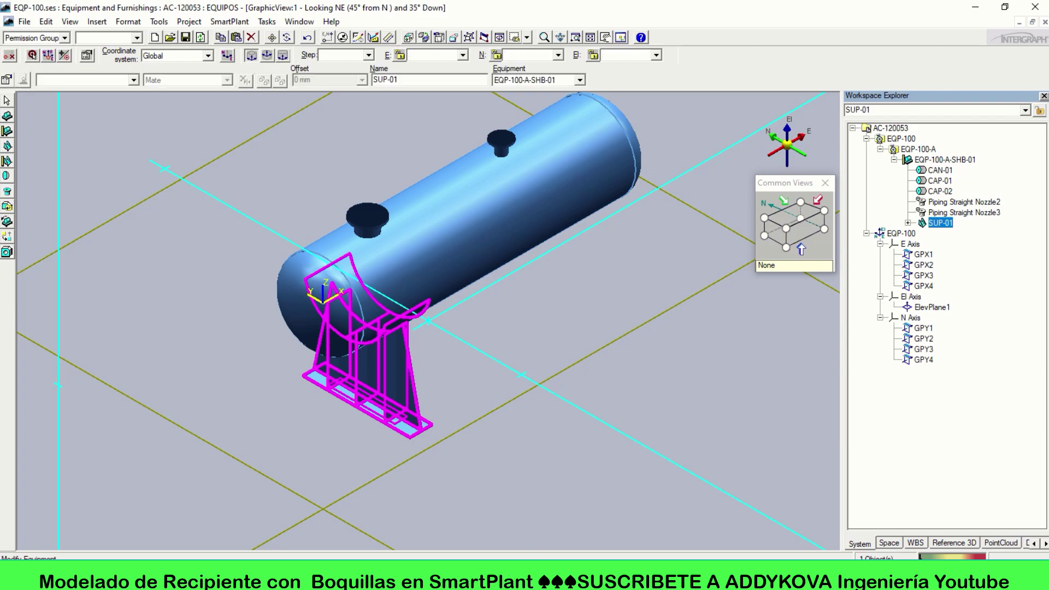
{"action": "key", "text": "alt+Tab"}
{"action": "key", "text": "Escape"}
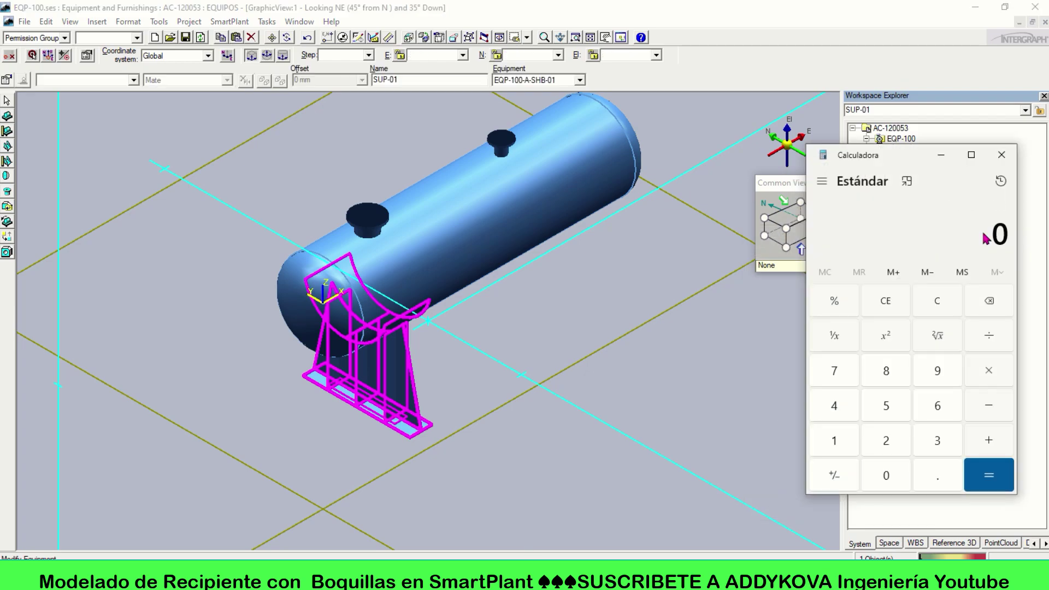
{"action": "type", "text": "3048 - "}
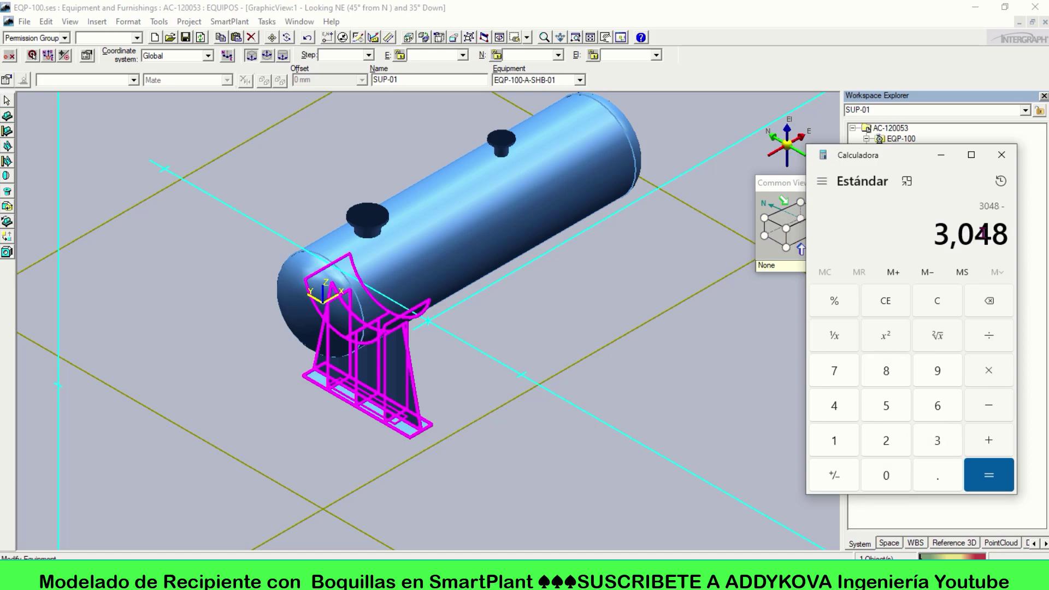
{"action": "type", "text": "1000"}
{"action": "key", "text": "Return"}
Paste a copy of SUP-01 in its original place, creating SUP-01(1).
{"action": "left_click", "coordinate": [941, 155]}
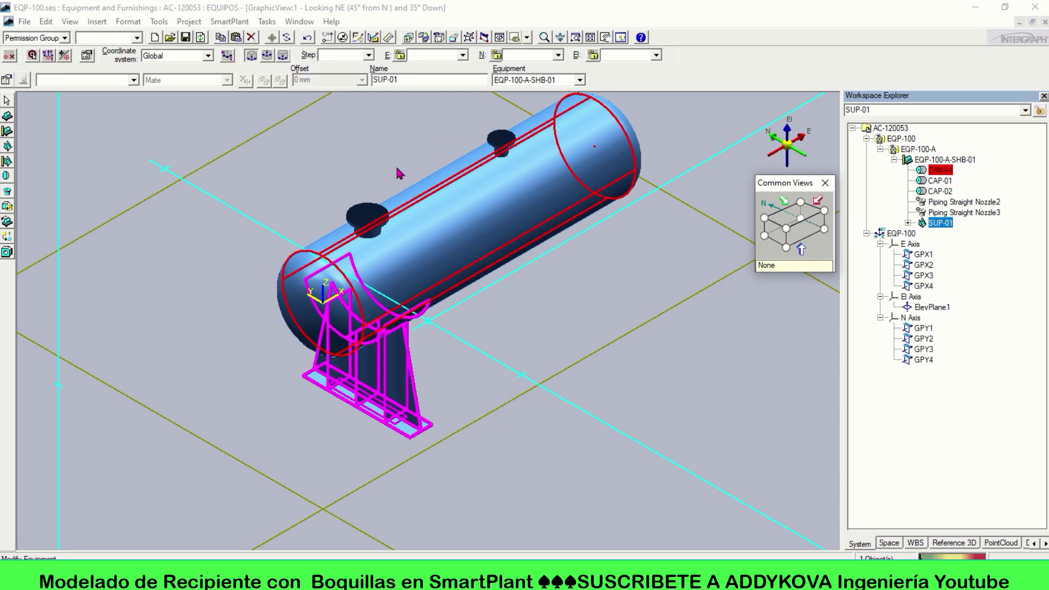
{"action": "left_click", "coordinate": [236, 37]}
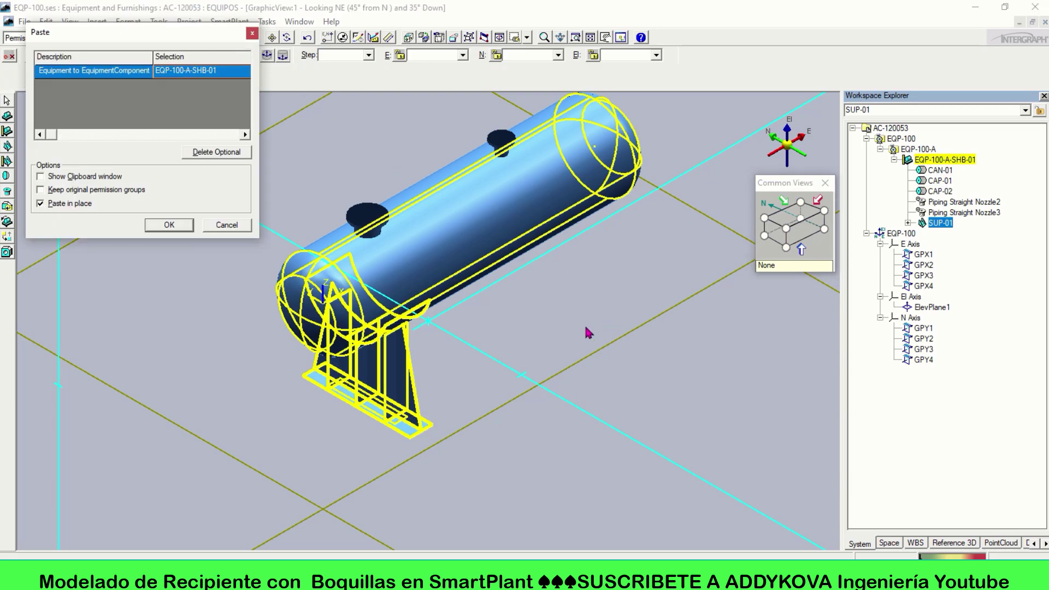
{"action": "key", "text": "Return"}
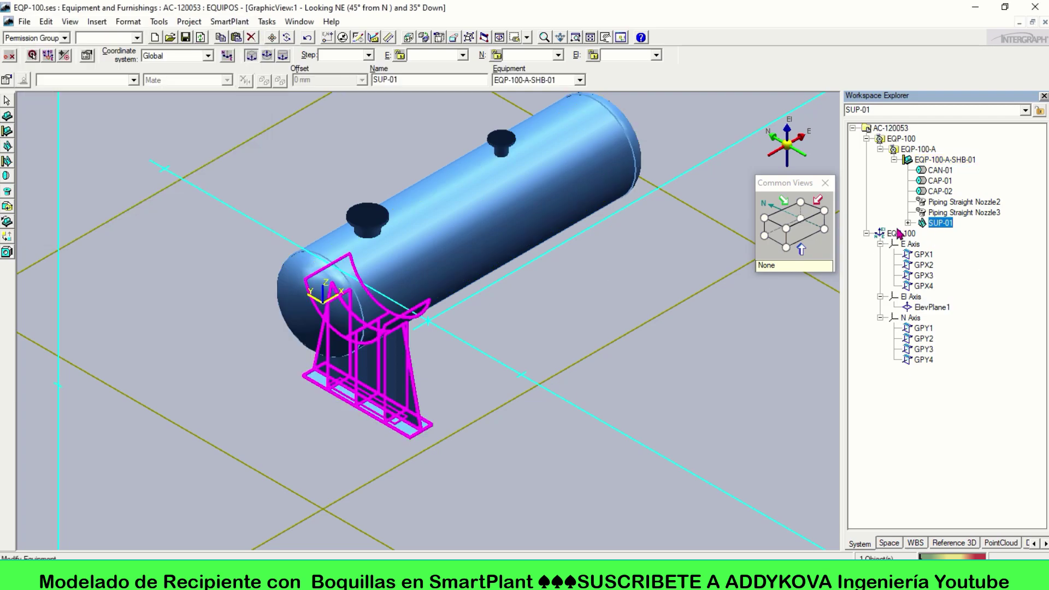
{"action": "left_click", "coordinate": [238, 37]}
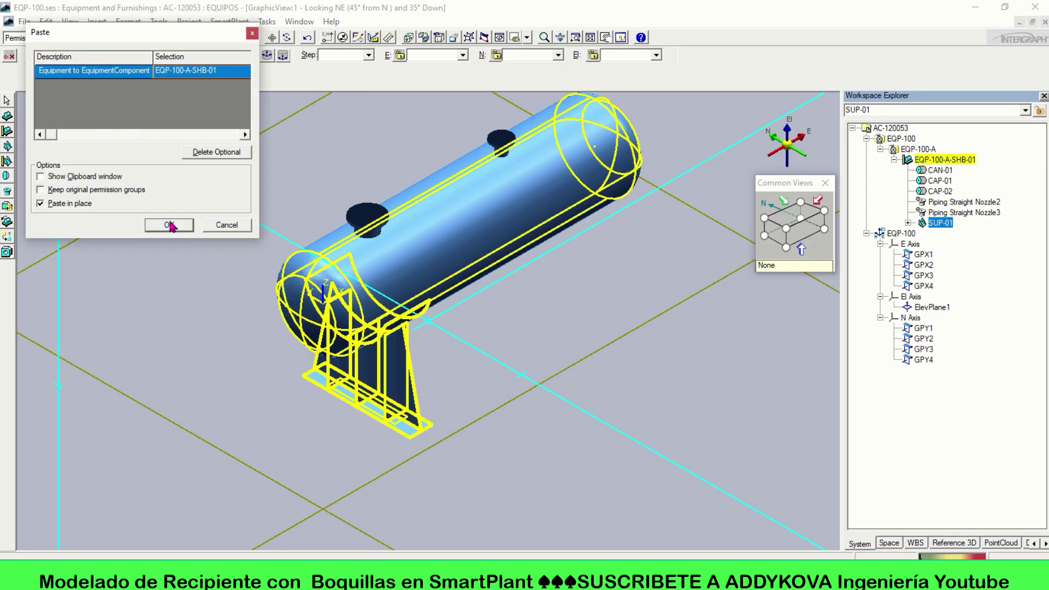
{"action": "left_click", "coordinate": [170, 226]}
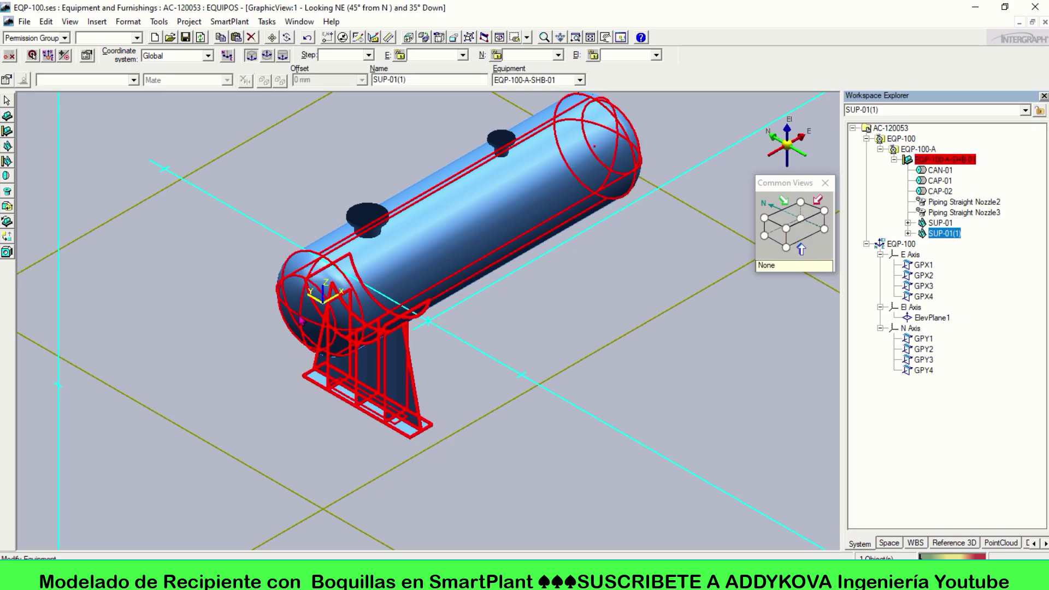
Move SUP-01(1) to E 2048 mm and check both saddles from the north.
{"action": "right_click", "coordinate": [939, 235]}
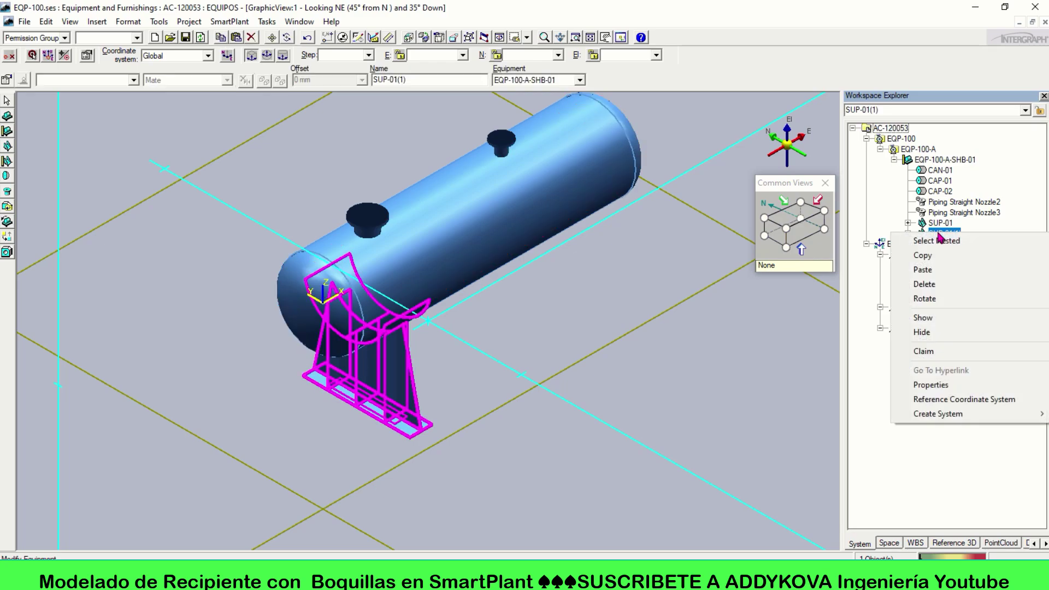
{"action": "left_click", "coordinate": [932, 464]}
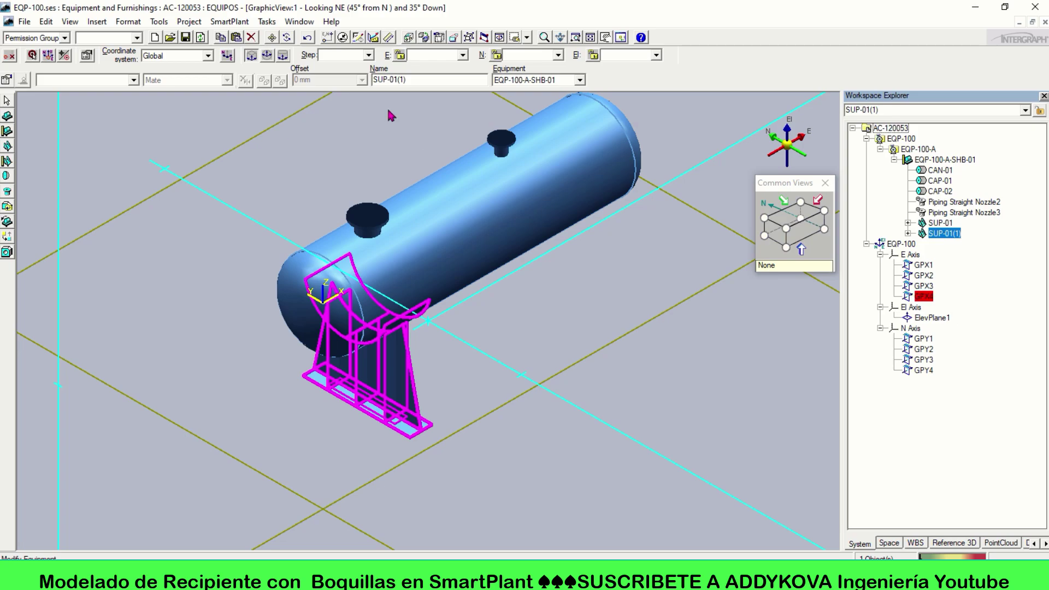
{"action": "left_click", "coordinate": [272, 38]}
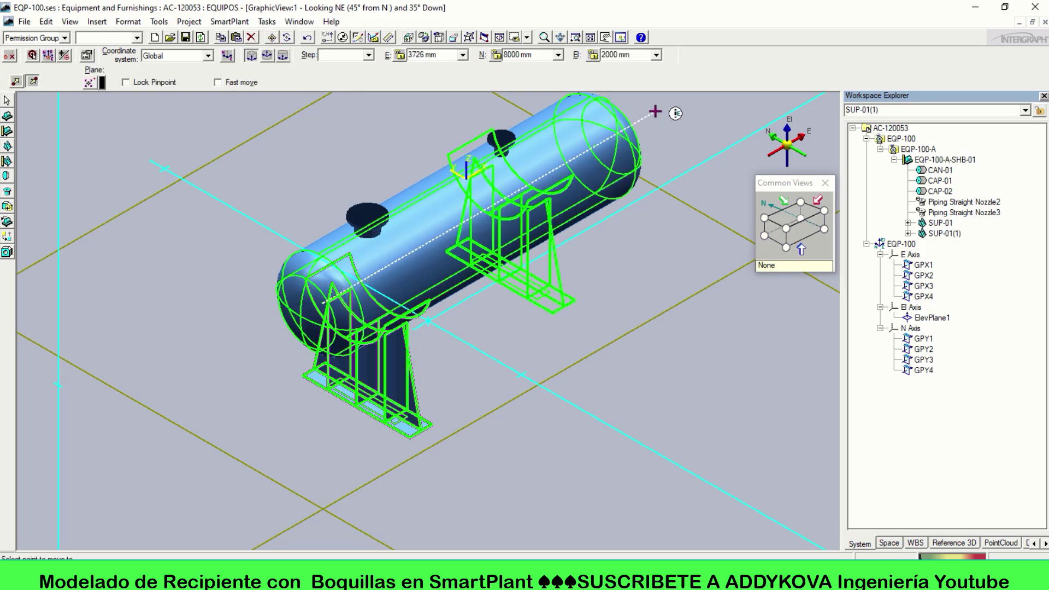
{"action": "left_click", "coordinate": [447, 56]}
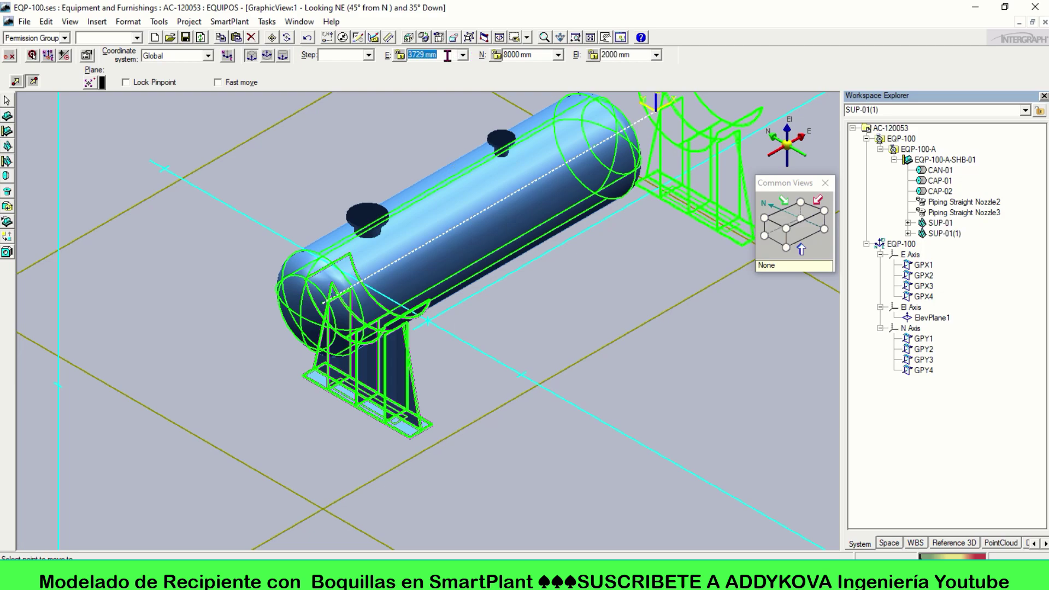
{"action": "type", "text": "2048"}
{"action": "key", "text": "Return"}
{"action": "left_click", "coordinate": [629, 320]}
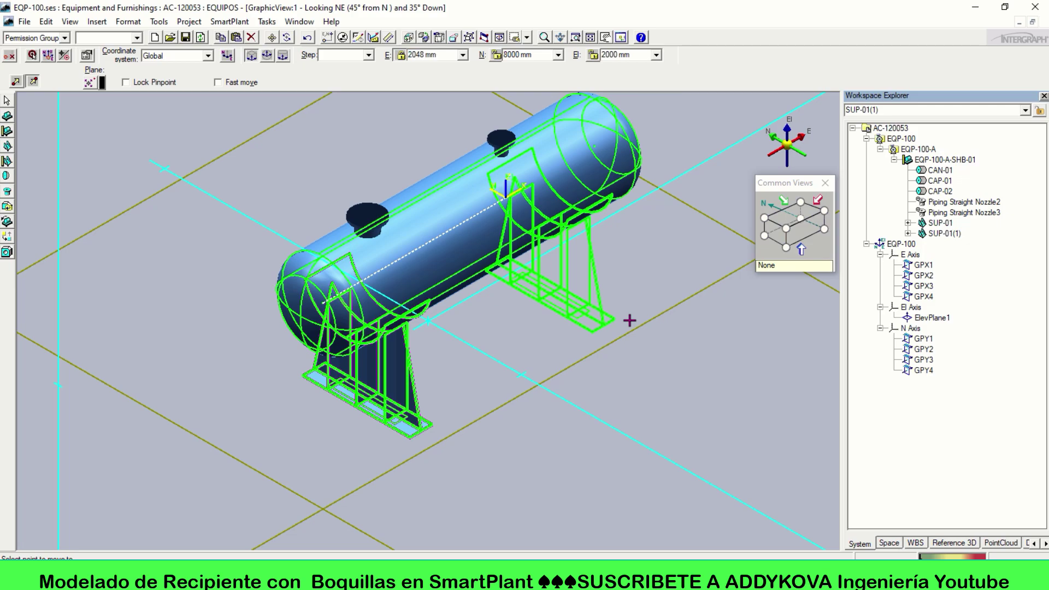
{"action": "left_click", "coordinate": [804, 229]}
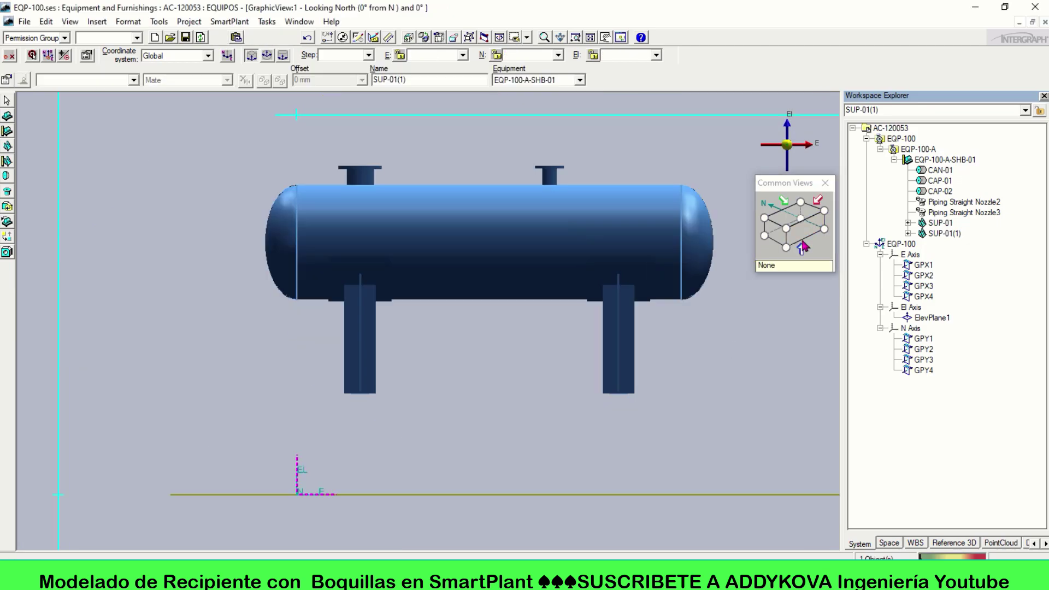
{"action": "left_click", "coordinate": [822, 216]}
{"action": "scroll", "coordinate": [734, 405], "scroll_direction": "up", "scroll_amount": 2}
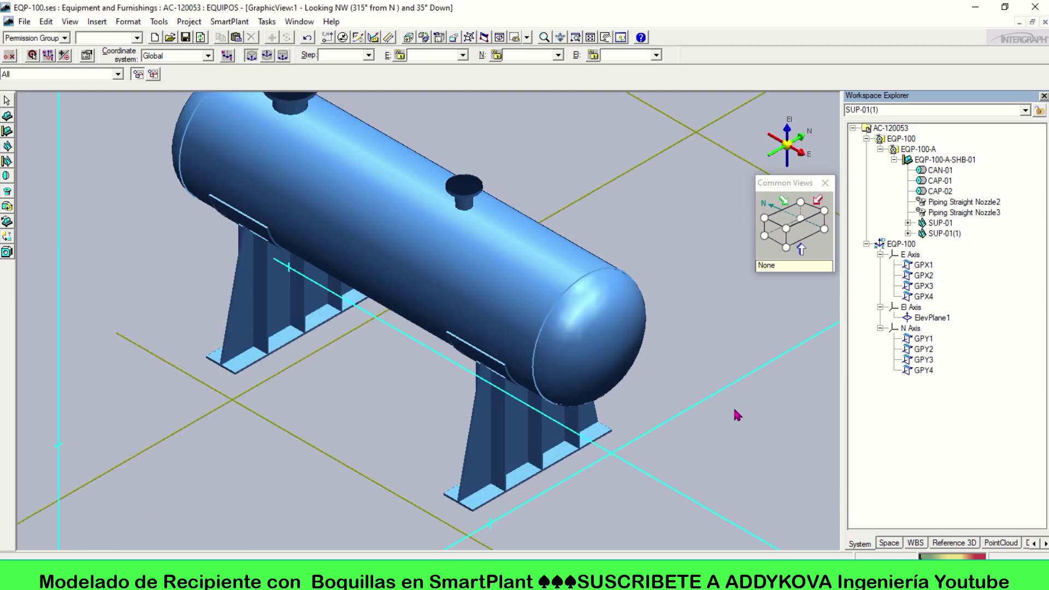
{"action": "scroll", "coordinate": [471, 318], "scroll_direction": "up", "scroll_amount": 4}
{"action": "scroll", "coordinate": [471, 318], "scroll_direction": "down", "scroll_amount": 5}
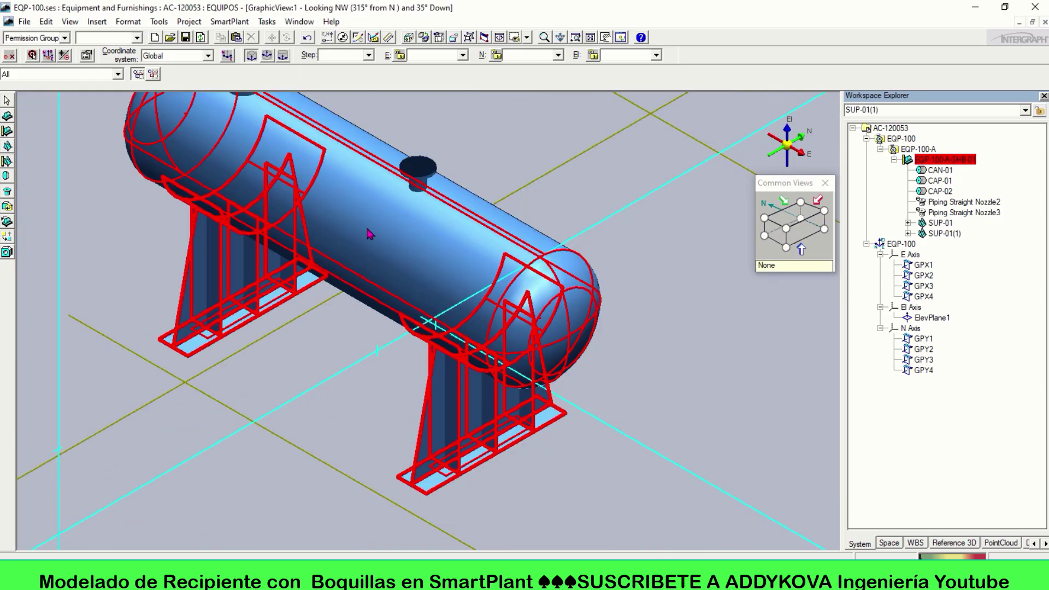
{"action": "scroll", "coordinate": [394, 240], "scroll_direction": "up", "scroll_amount": 1}
{"action": "scroll", "coordinate": [394, 241], "scroll_direction": "up", "scroll_amount": 1}
{"action": "left_click", "coordinate": [454, 38]}
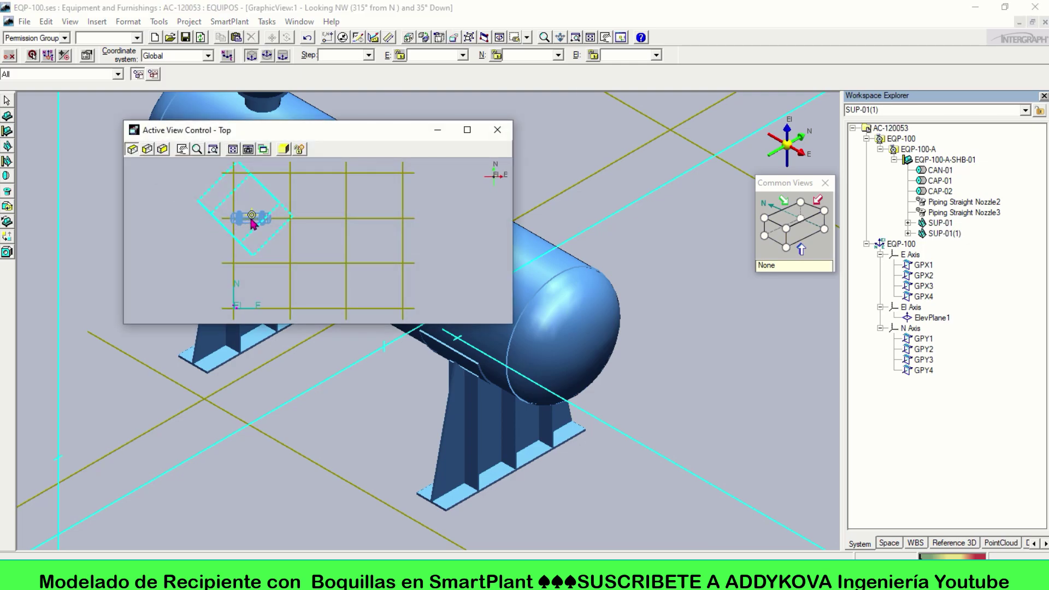
{"action": "left_click", "coordinate": [497, 130]}
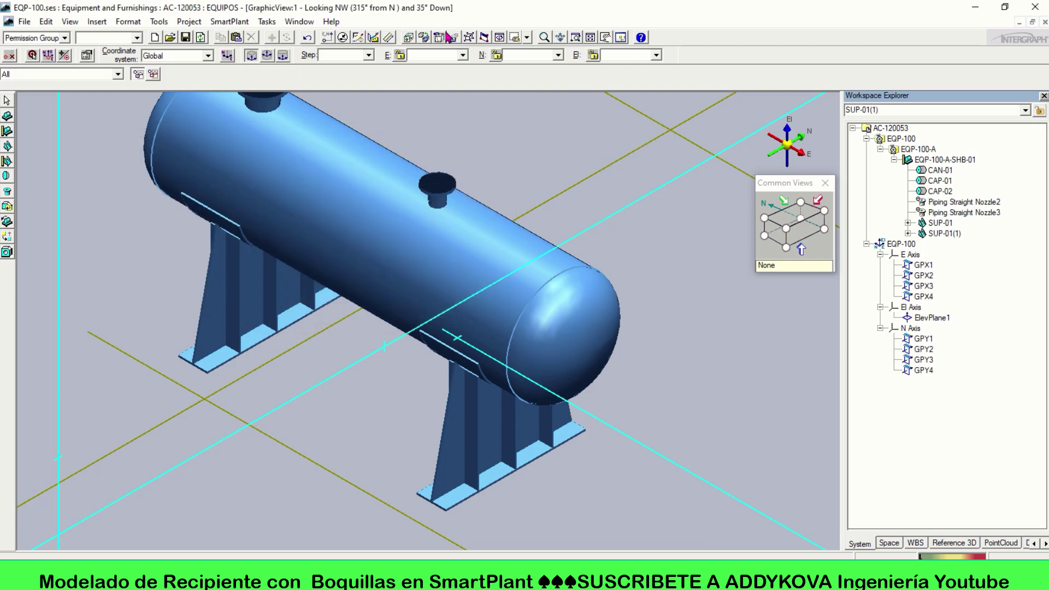
{"action": "left_click", "coordinate": [499, 37]}
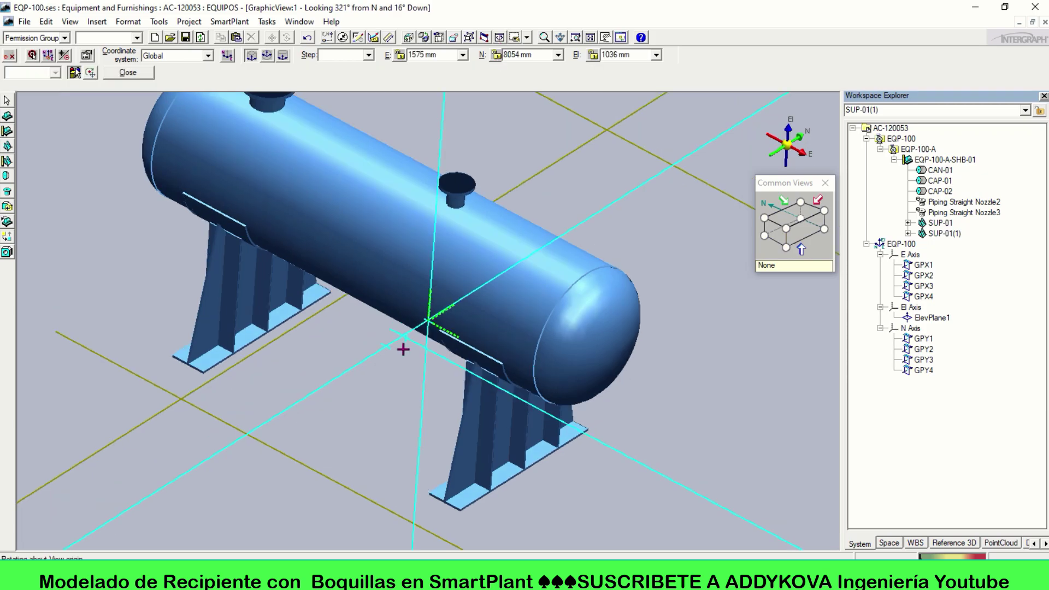
{"action": "left_click_drag", "start_coordinate": [403, 349], "coordinate": [382, 349]}
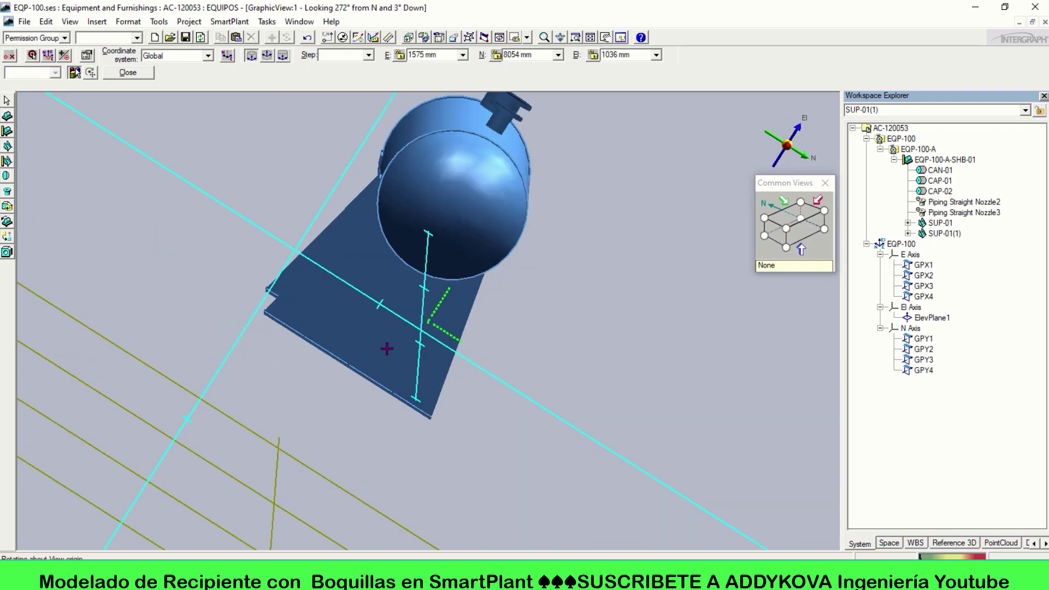
{"action": "left_click", "coordinate": [787, 229]}
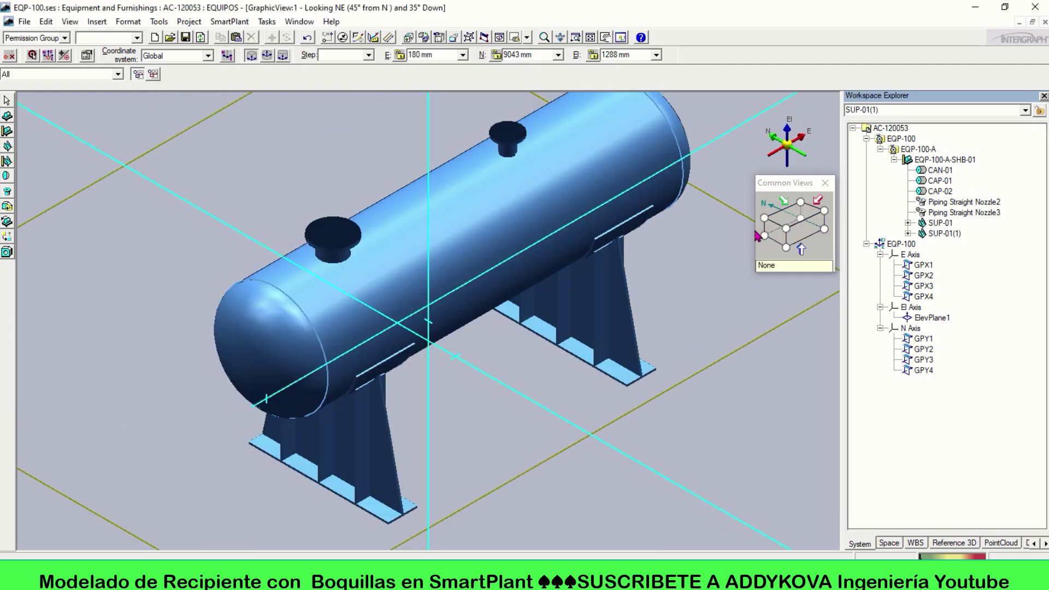
{"action": "left_click", "coordinate": [667, 180]}
{"action": "left_click", "coordinate": [561, 38]}
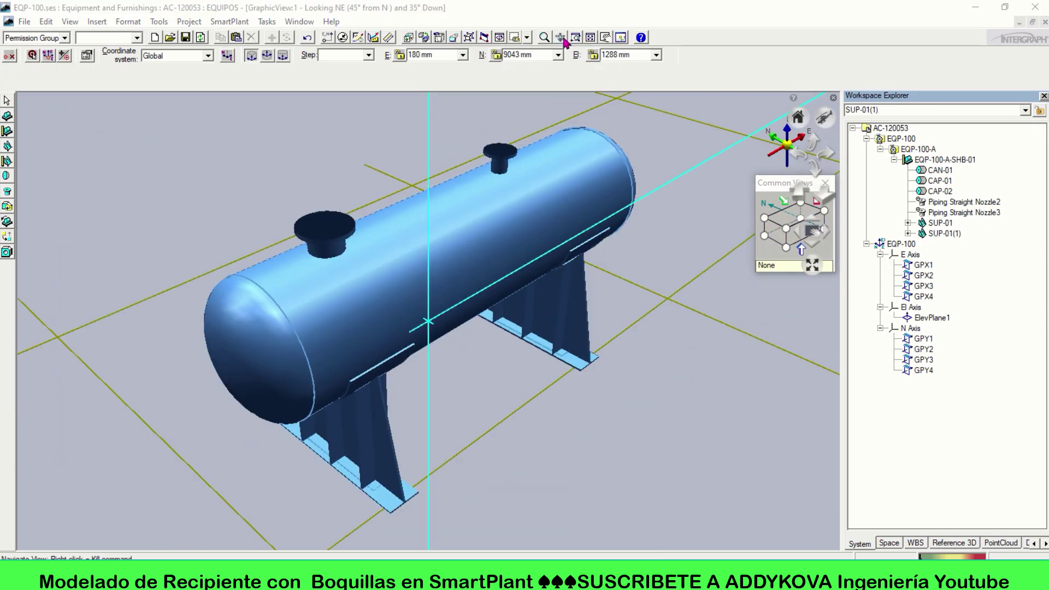
{"action": "scroll", "coordinate": [475, 391], "scroll_direction": "down", "scroll_amount": 5}
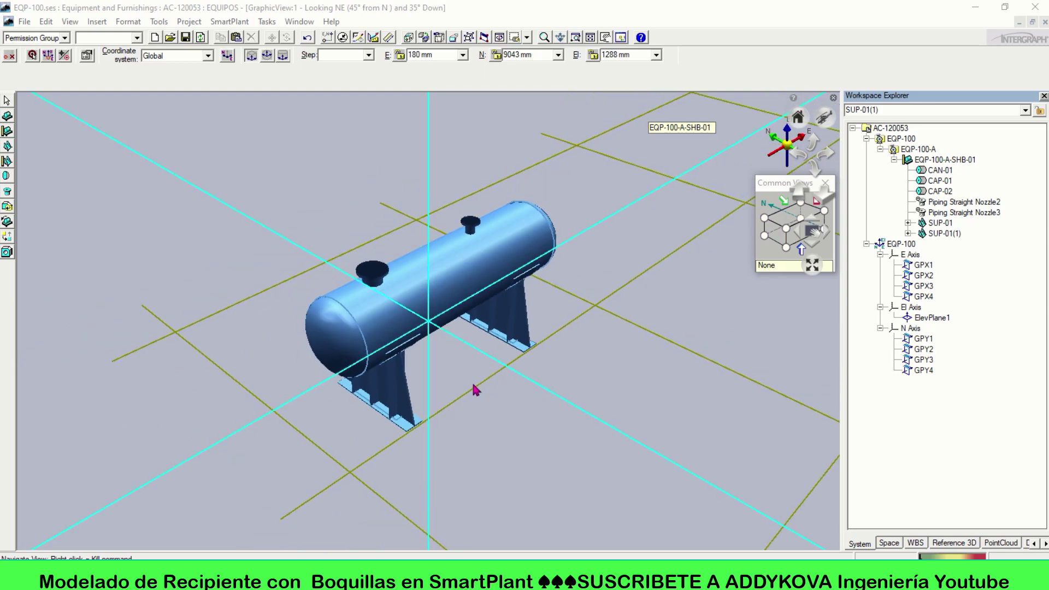
{"action": "scroll", "coordinate": [476, 419], "scroll_direction": "up", "scroll_amount": 1}
{"action": "scroll", "coordinate": [493, 406], "scroll_direction": "up", "scroll_amount": 1}
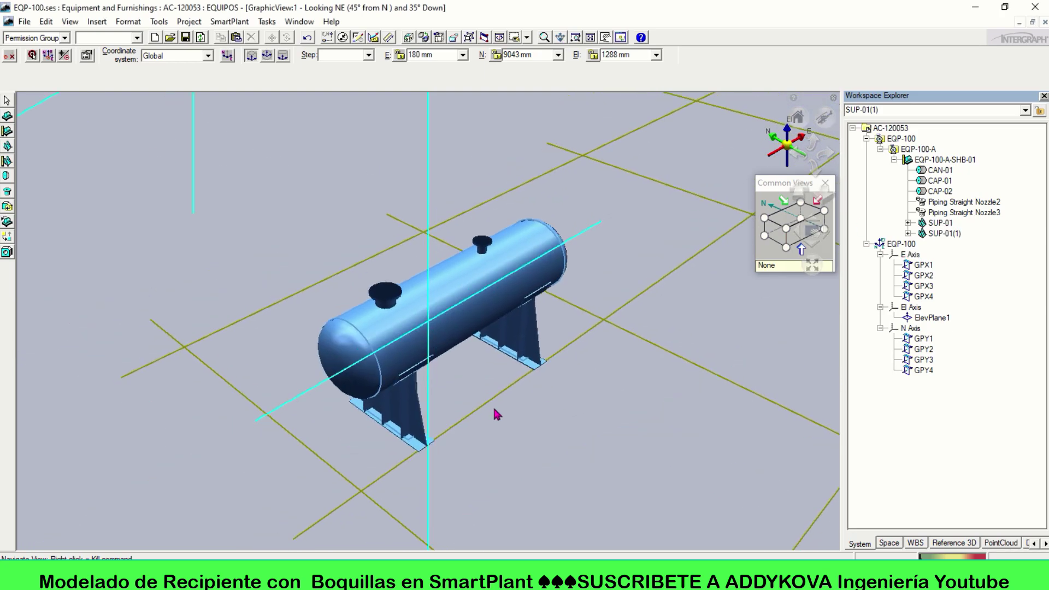
{"action": "scroll", "coordinate": [413, 218], "scroll_direction": "up", "scroll_amount": 2}
{"action": "scroll", "coordinate": [570, 392], "scroll_direction": "up", "scroll_amount": 2}
{"action": "scroll", "coordinate": [570, 392], "scroll_direction": "down", "scroll_amount": 2}
{"action": "scroll", "coordinate": [480, 263], "scroll_direction": "up", "scroll_amount": 1}
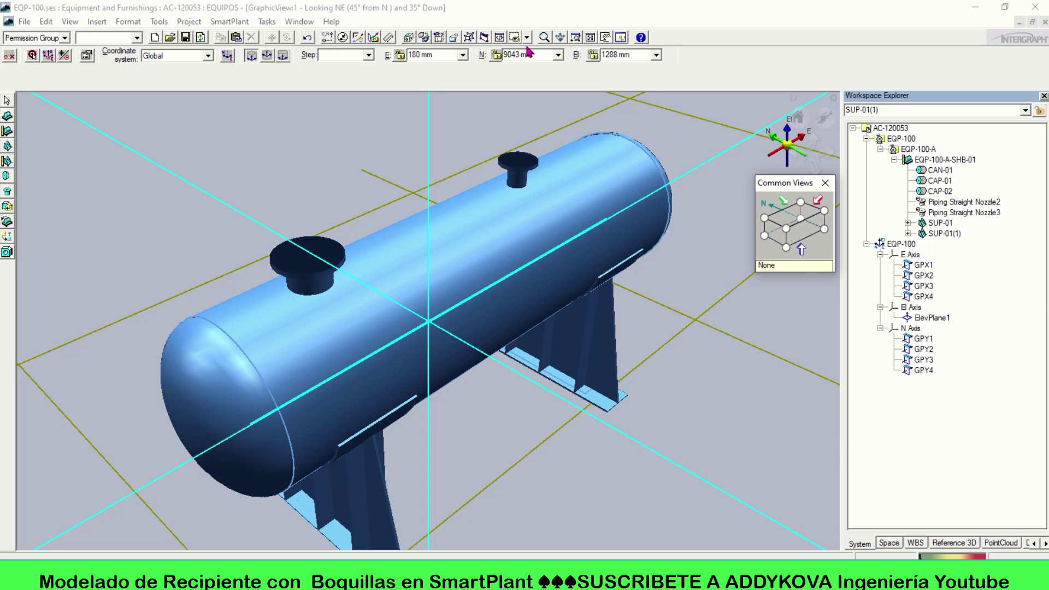
{"action": "left_click", "coordinate": [798, 219]}
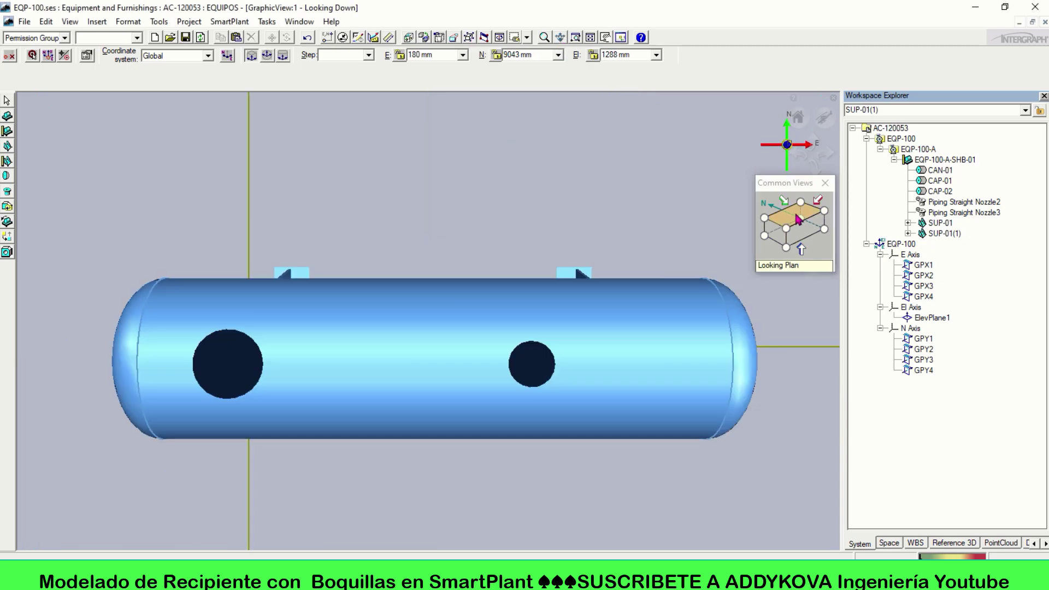
{"action": "left_click", "coordinate": [804, 236]}
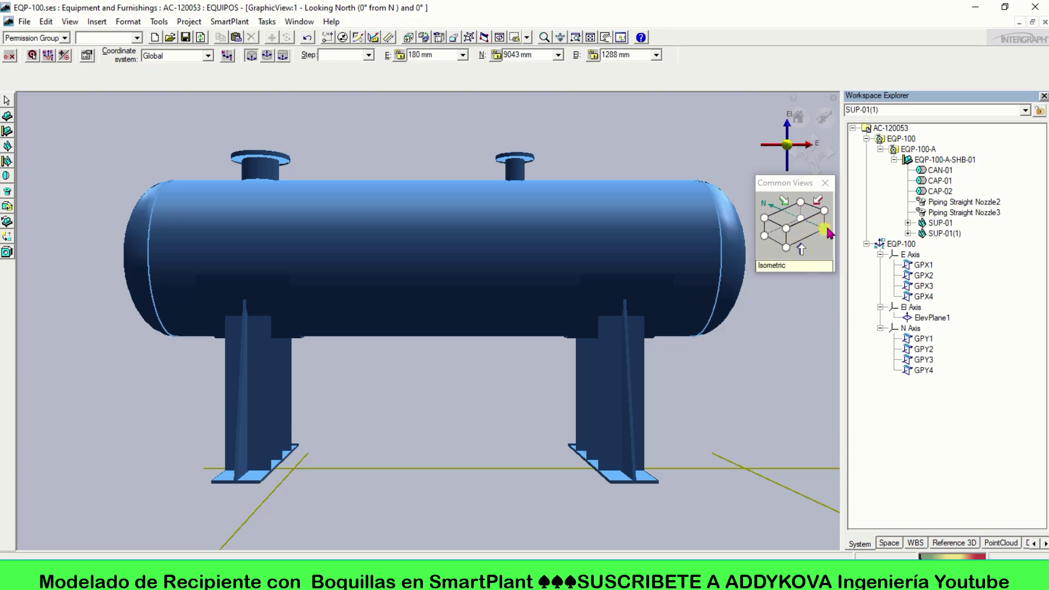
{"action": "left_click", "coordinate": [782, 235]}
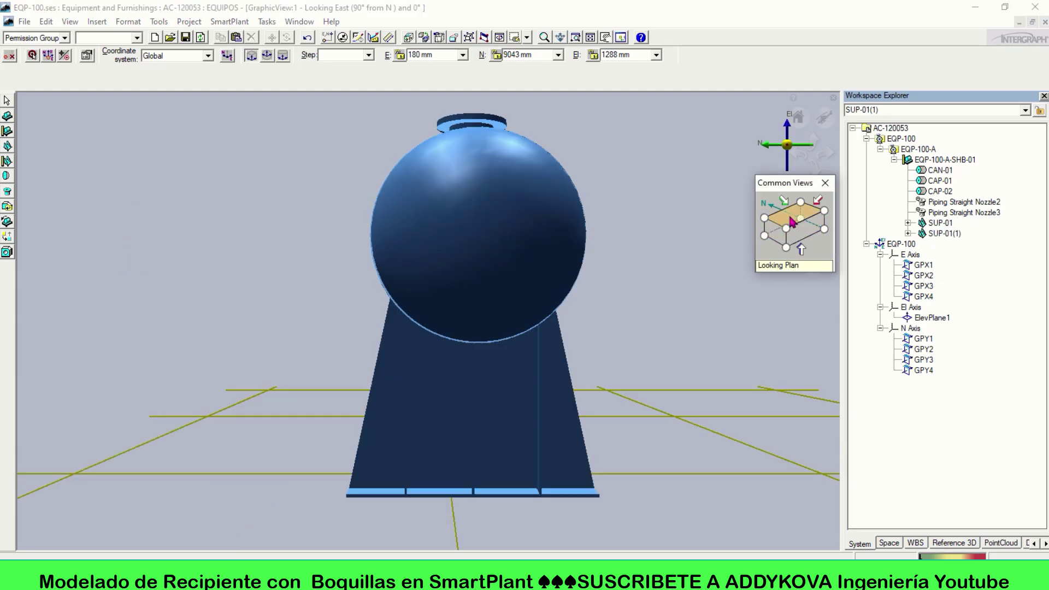
{"action": "left_click", "coordinate": [792, 223]}
{"action": "left_click", "coordinate": [818, 204]}
{"action": "left_click", "coordinate": [824, 212]}
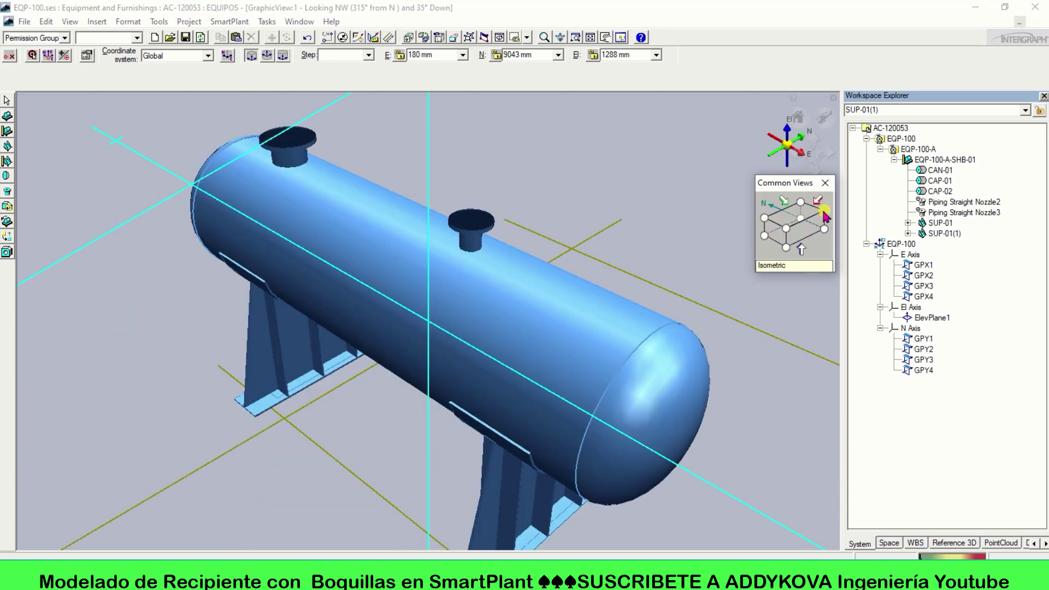